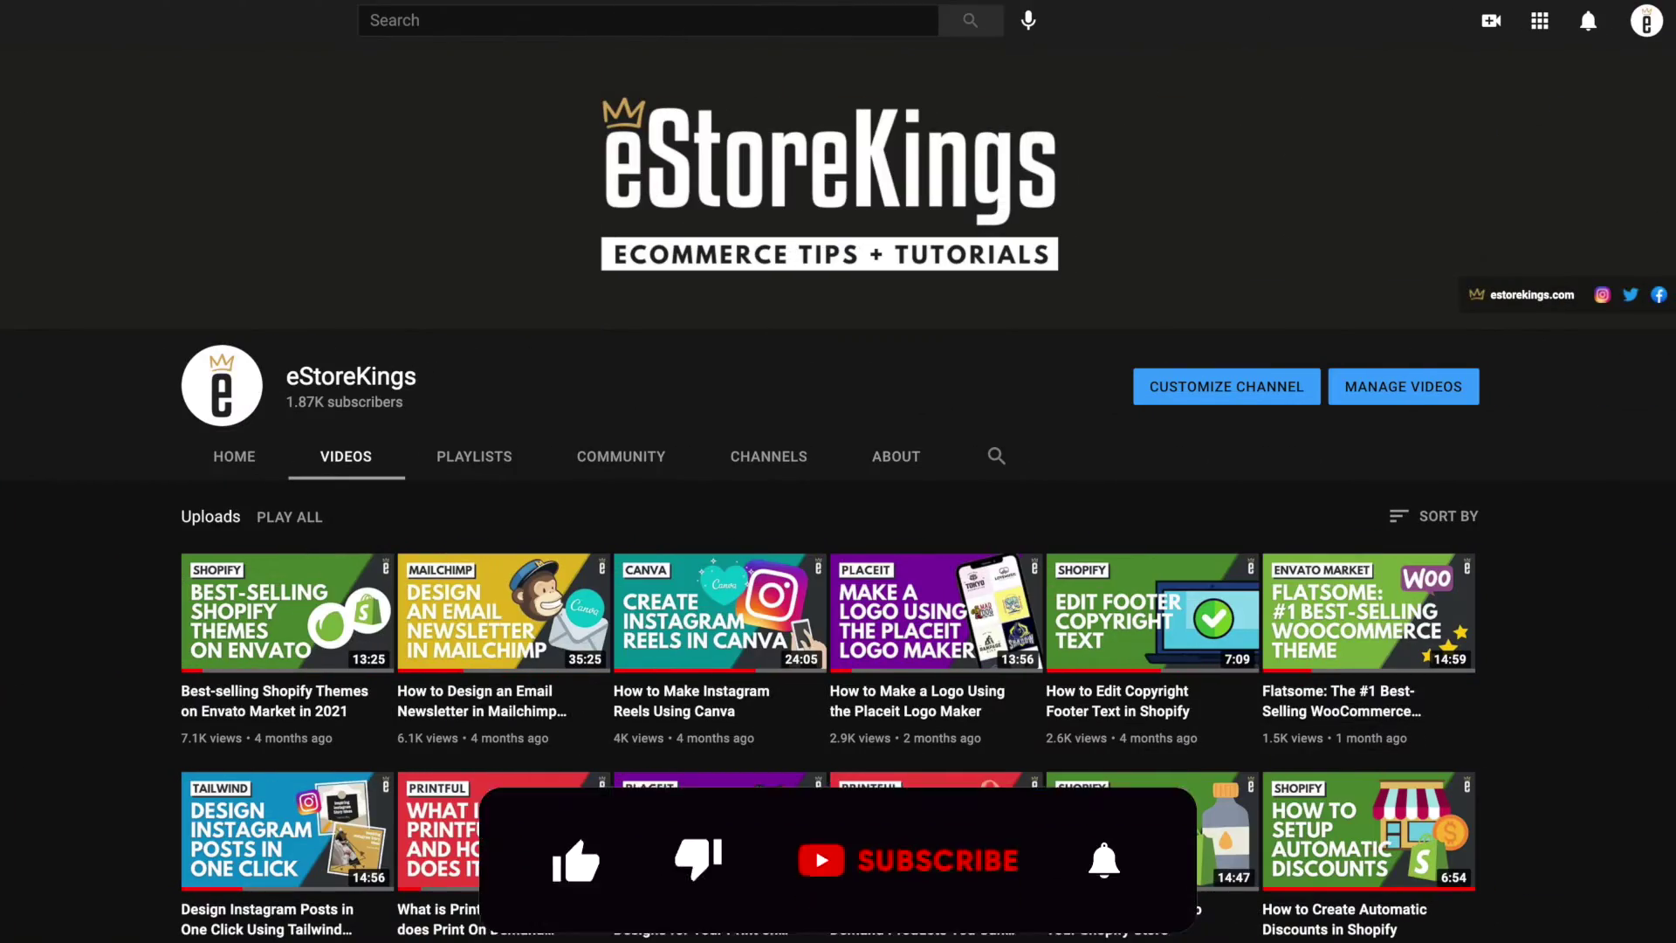
Step: Scroll the Placeit homepage and go to the iPhone case category under Mockups
{"action": "scroll", "coordinate": [838, 523], "scroll_direction": "down", "scroll_amount": 1}
{"action": "scroll", "coordinate": [838, 524], "scroll_direction": "down", "scroll_amount": 2}
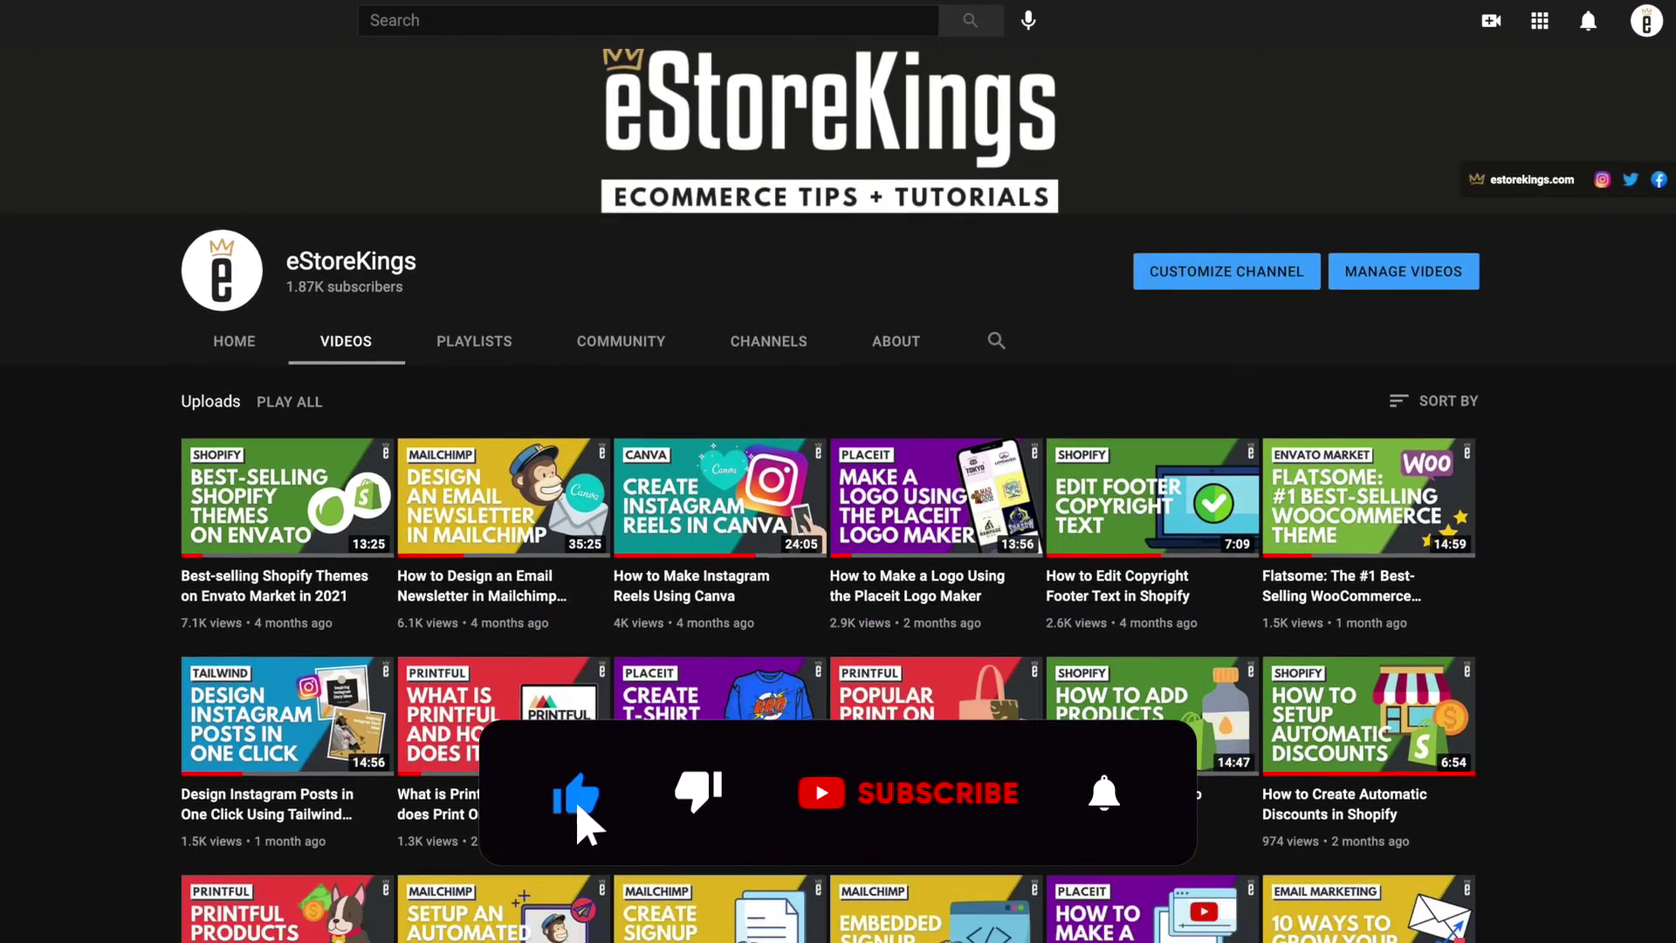
{"action": "scroll", "coordinate": [838, 523], "scroll_direction": "down", "scroll_amount": 3}
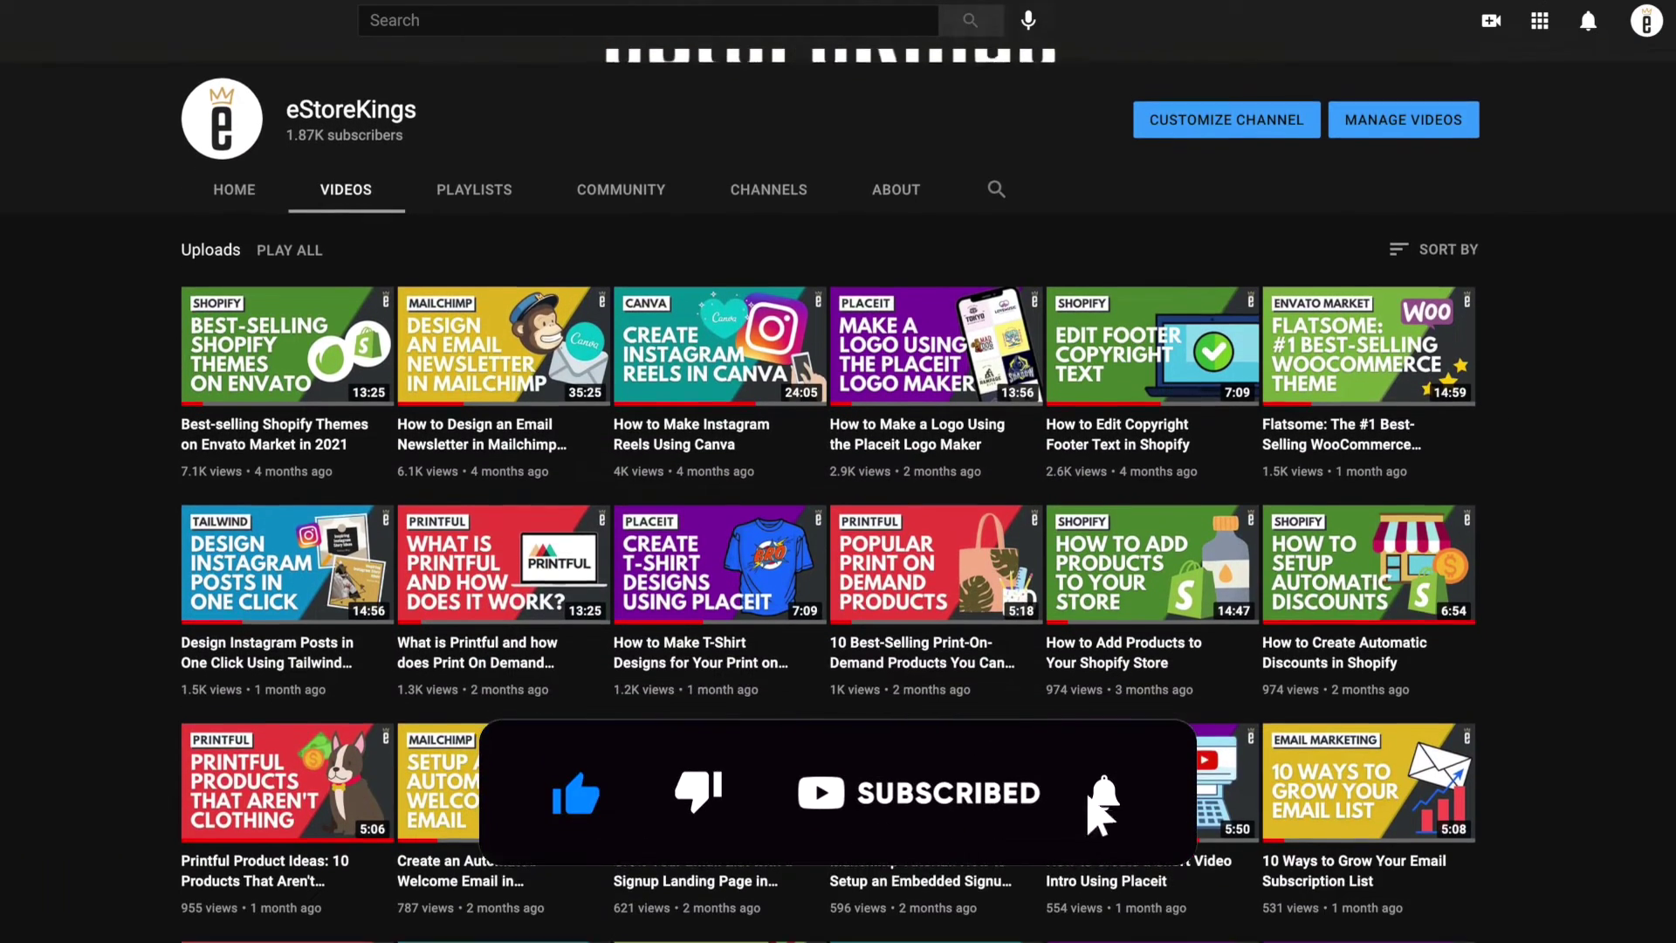
{"action": "scroll", "coordinate": [838, 524], "scroll_direction": "down", "scroll_amount": 3}
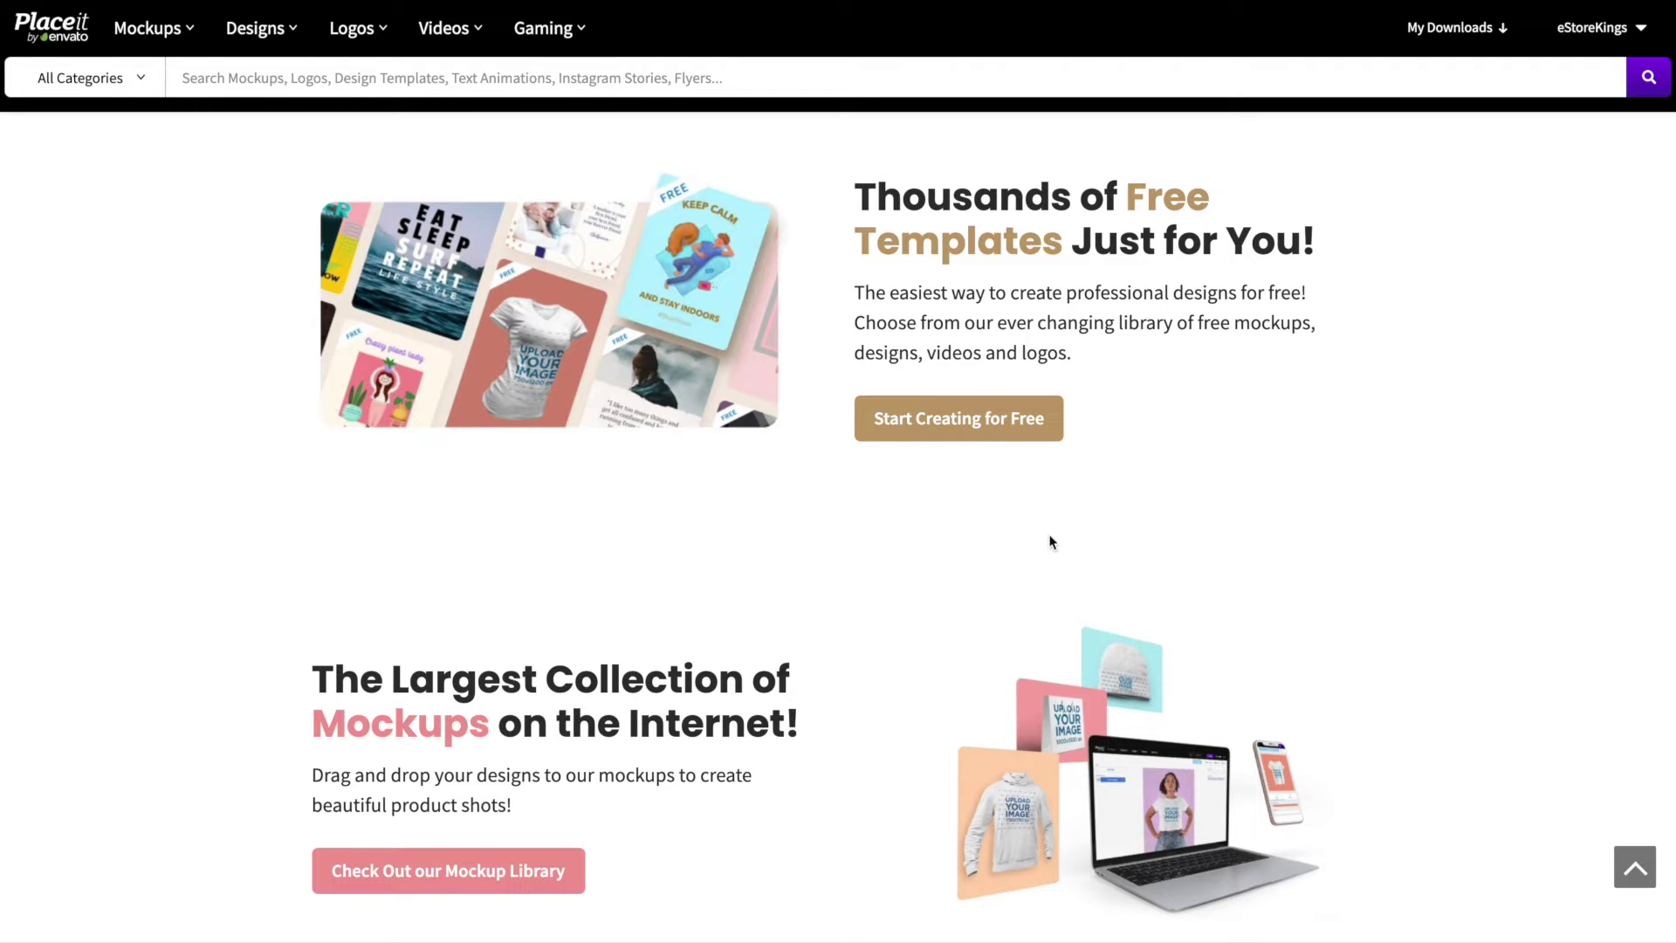
{"action": "mouse_move", "coordinate": [153, 39]}
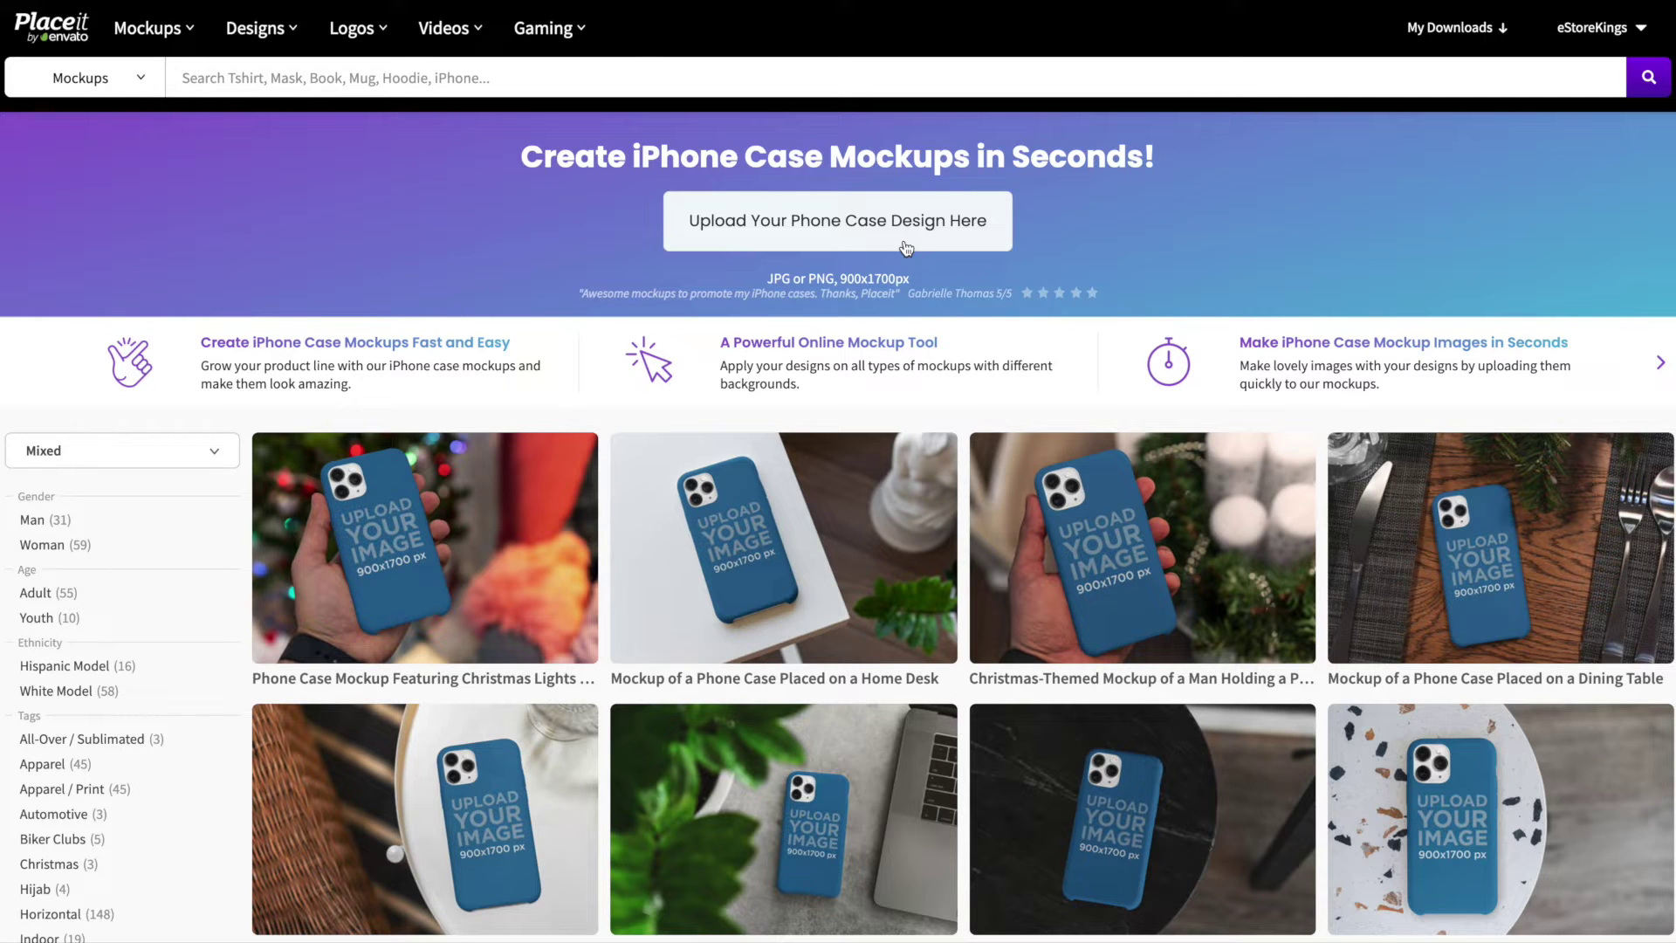
Step: Upload the GOOD VIBES image, zoom in slightly and crop it onto all case mockups
{"action": "left_click", "coordinate": [901, 278]}
{"action": "left_click_drag", "start_coordinate": [900, 277], "coordinate": [761, 281]}
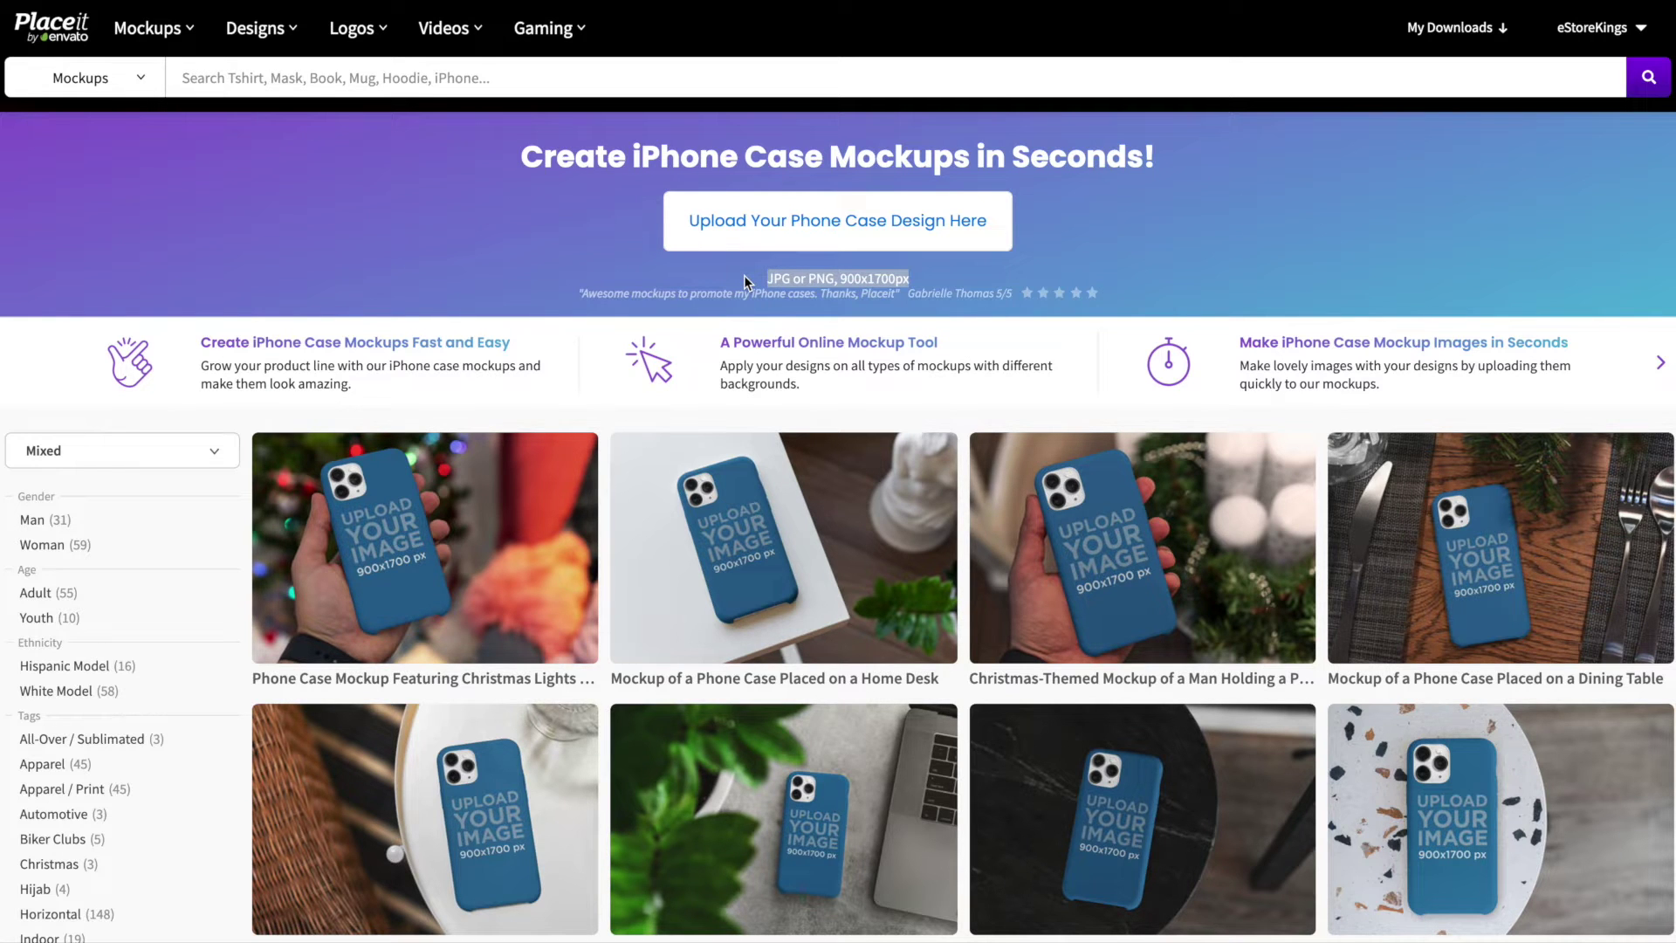
{"action": "left_click", "coordinate": [743, 279]}
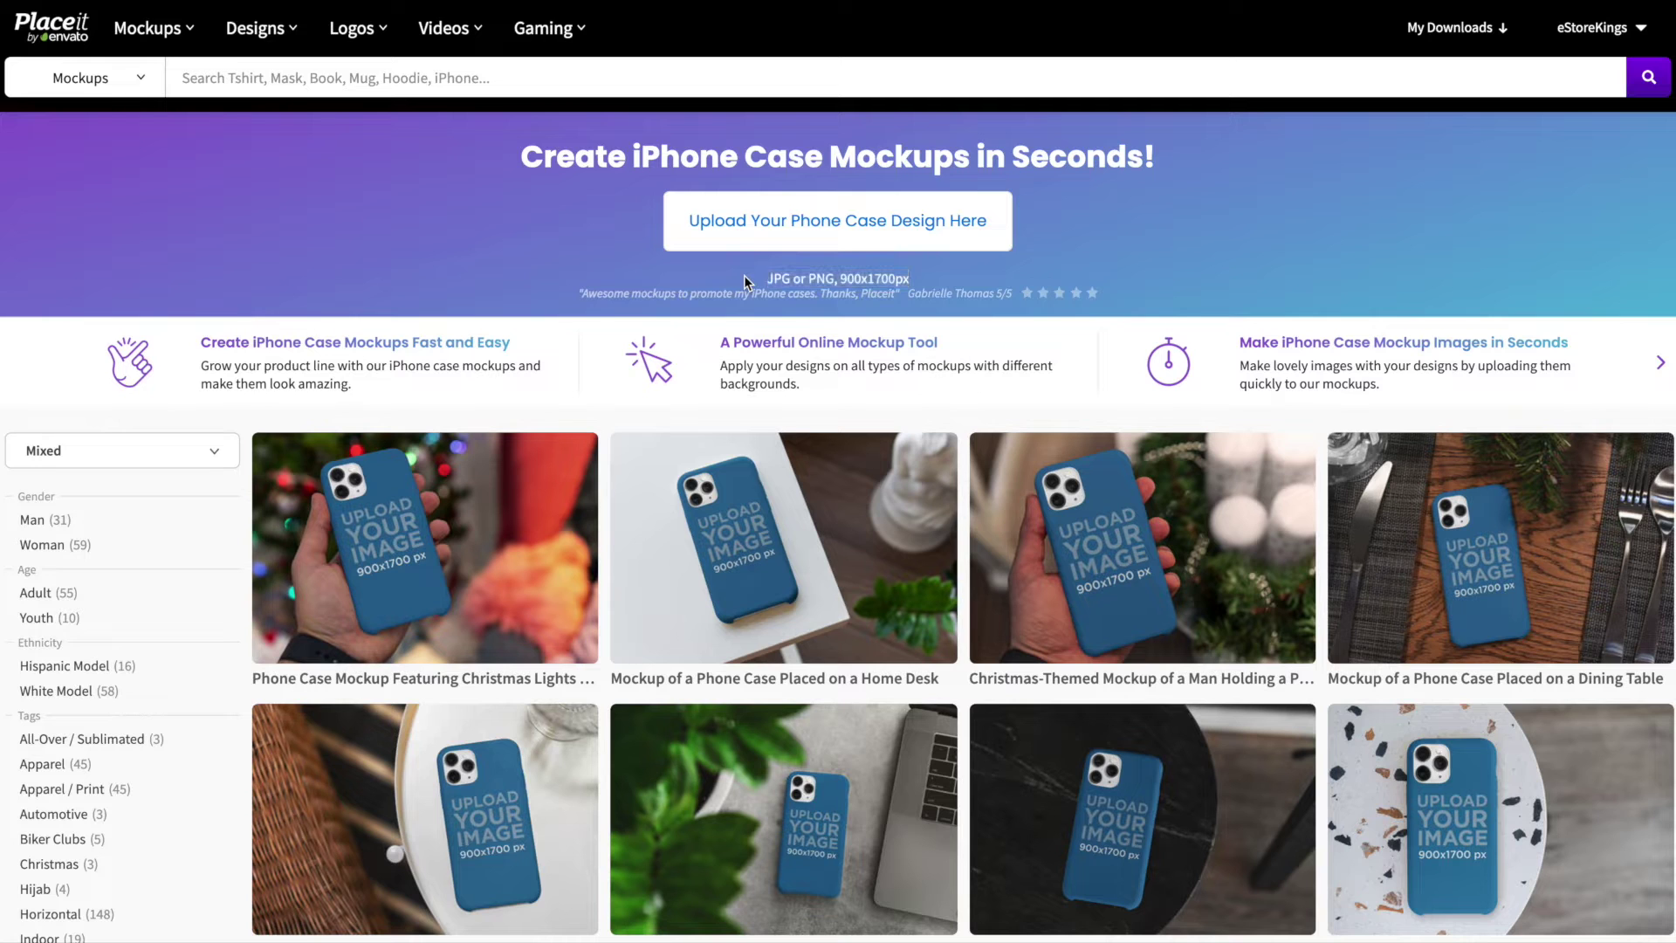
{"action": "left_click", "coordinate": [866, 250]}
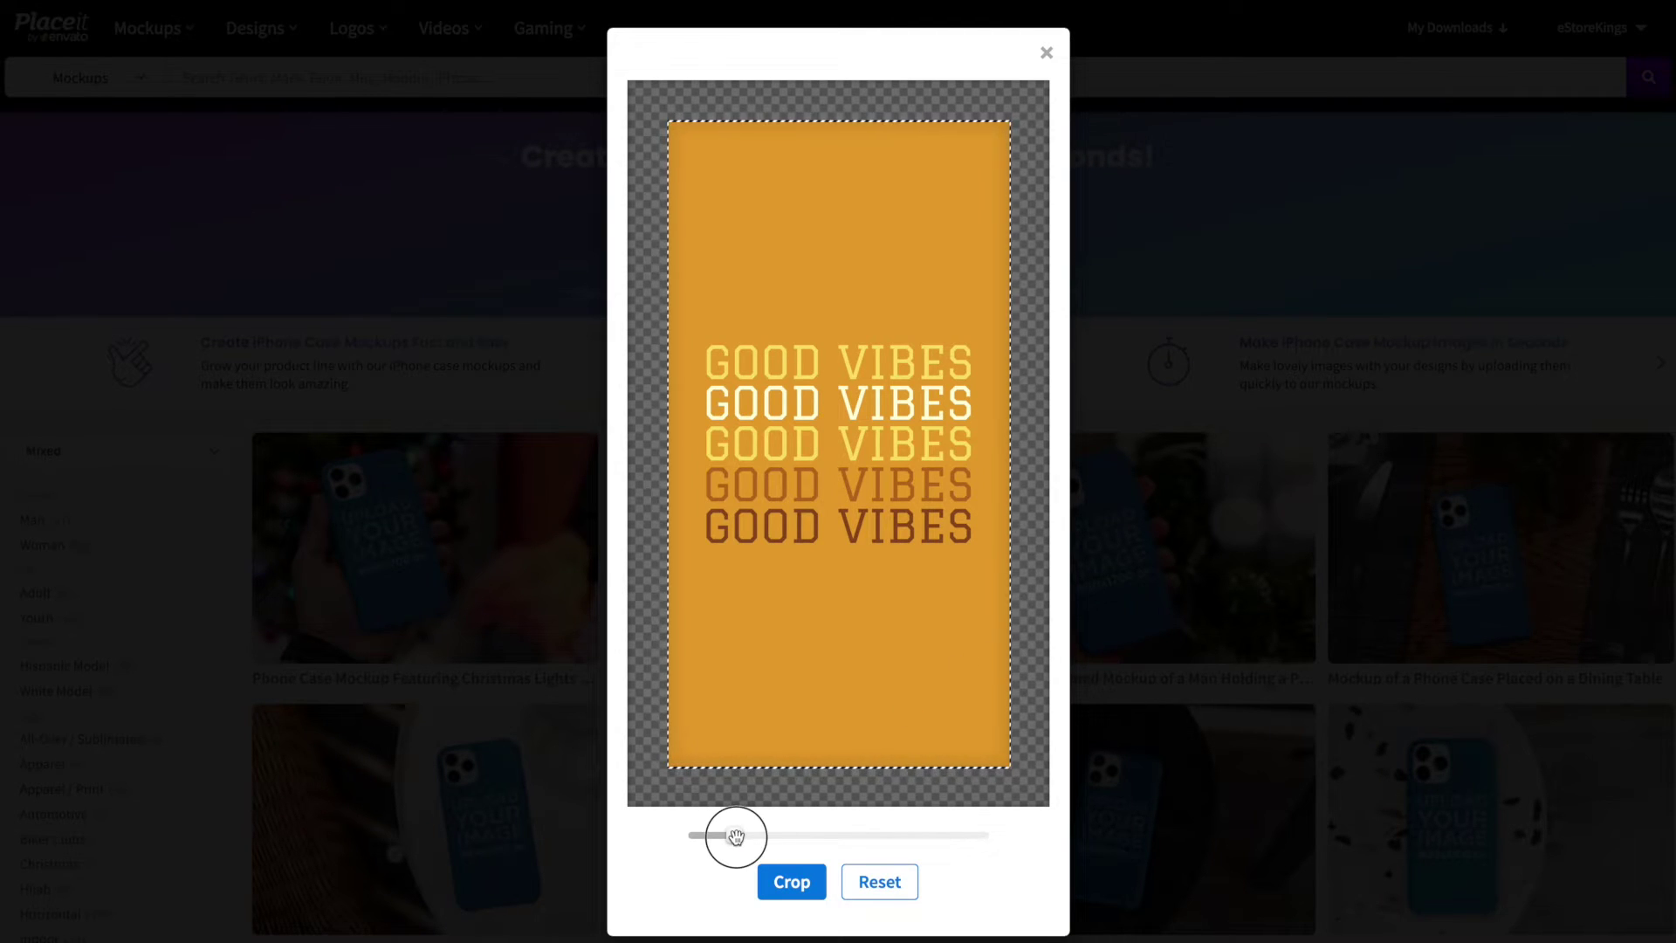
{"action": "left_click_drag", "start_coordinate": [736, 837], "coordinate": [740, 837]}
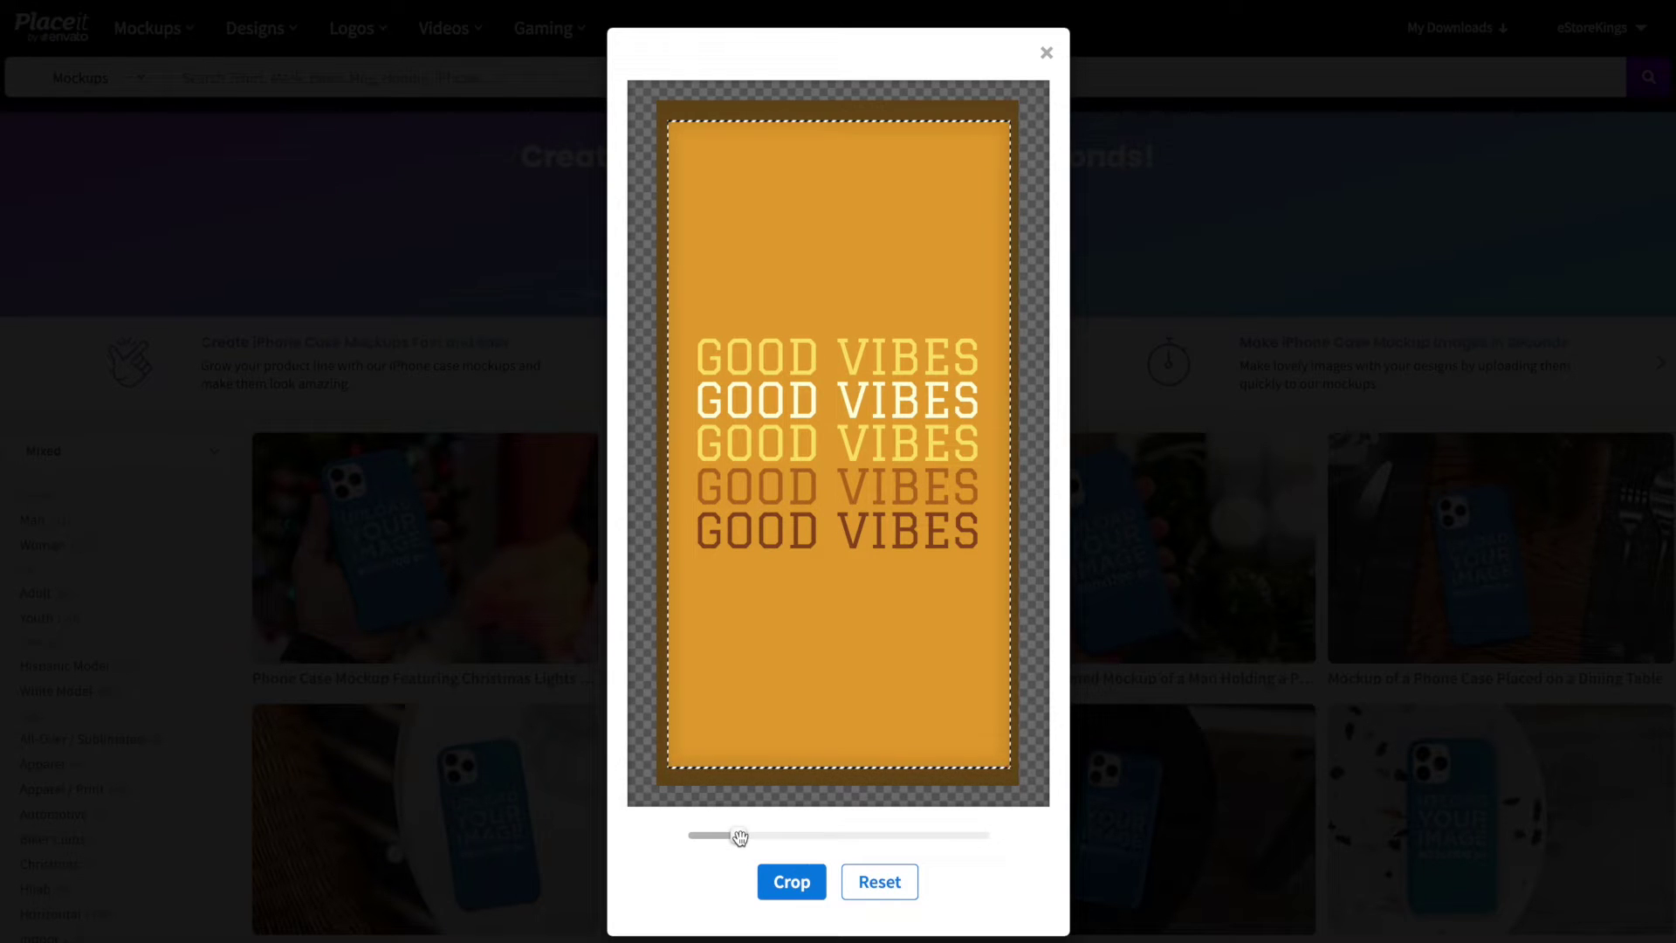
{"action": "left_click", "coordinate": [763, 883]}
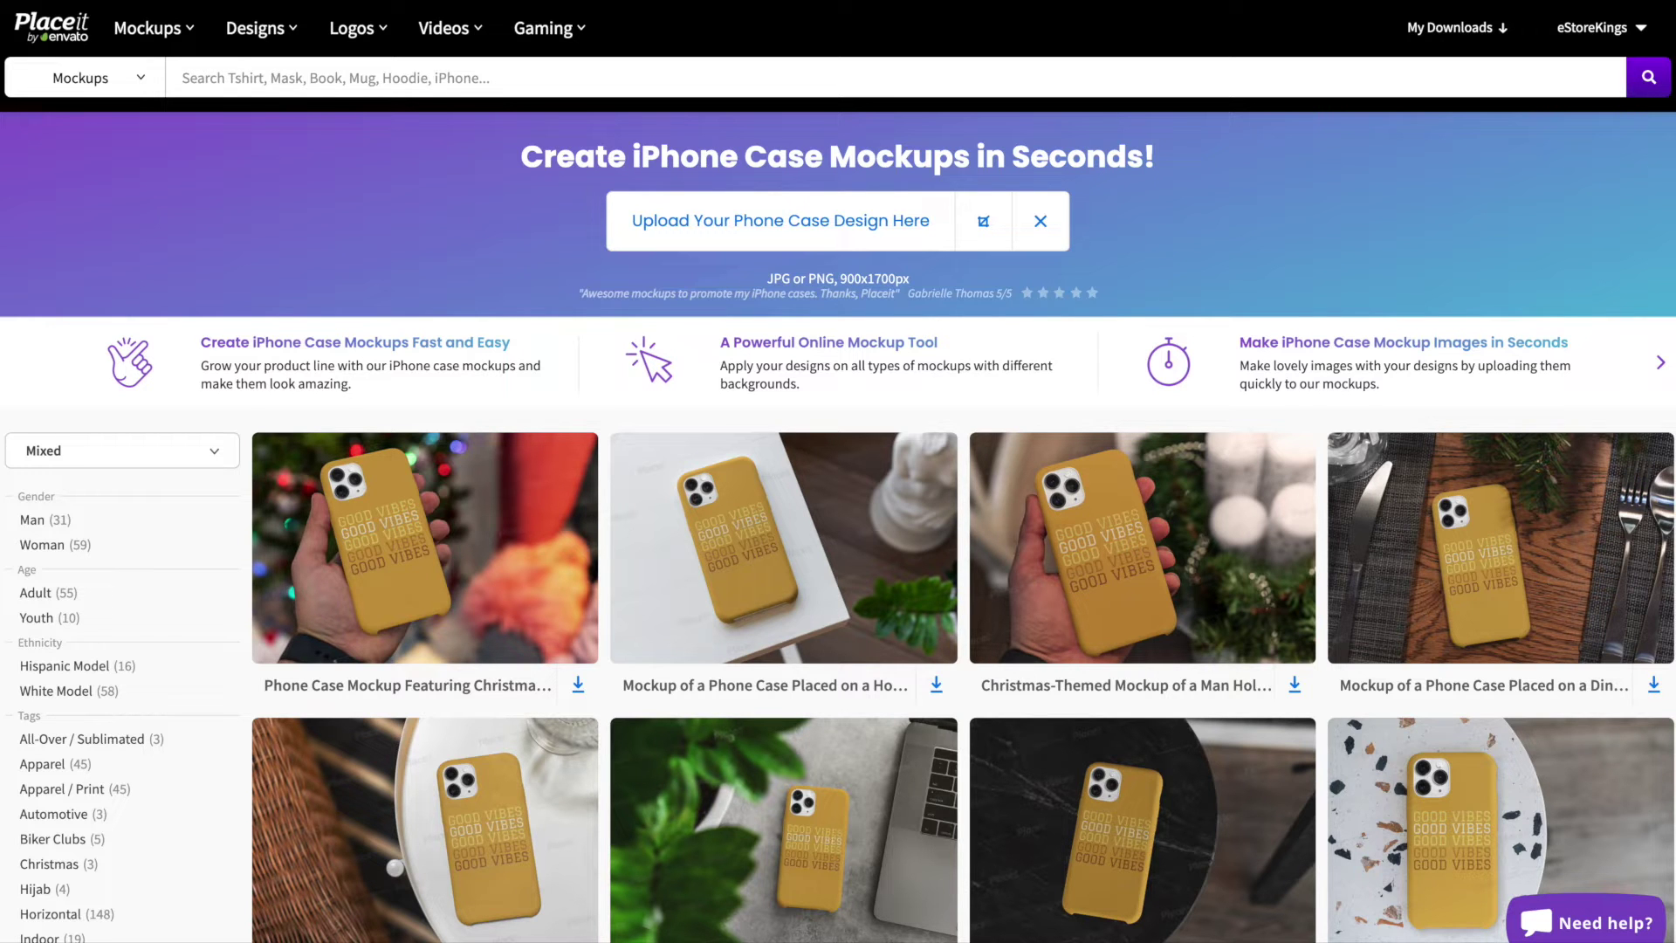
Step: Open the Customizable Phone Case on a terrazzo small table mockup
{"action": "scroll", "coordinate": [838, 523], "scroll_direction": "down", "scroll_amount": 4}
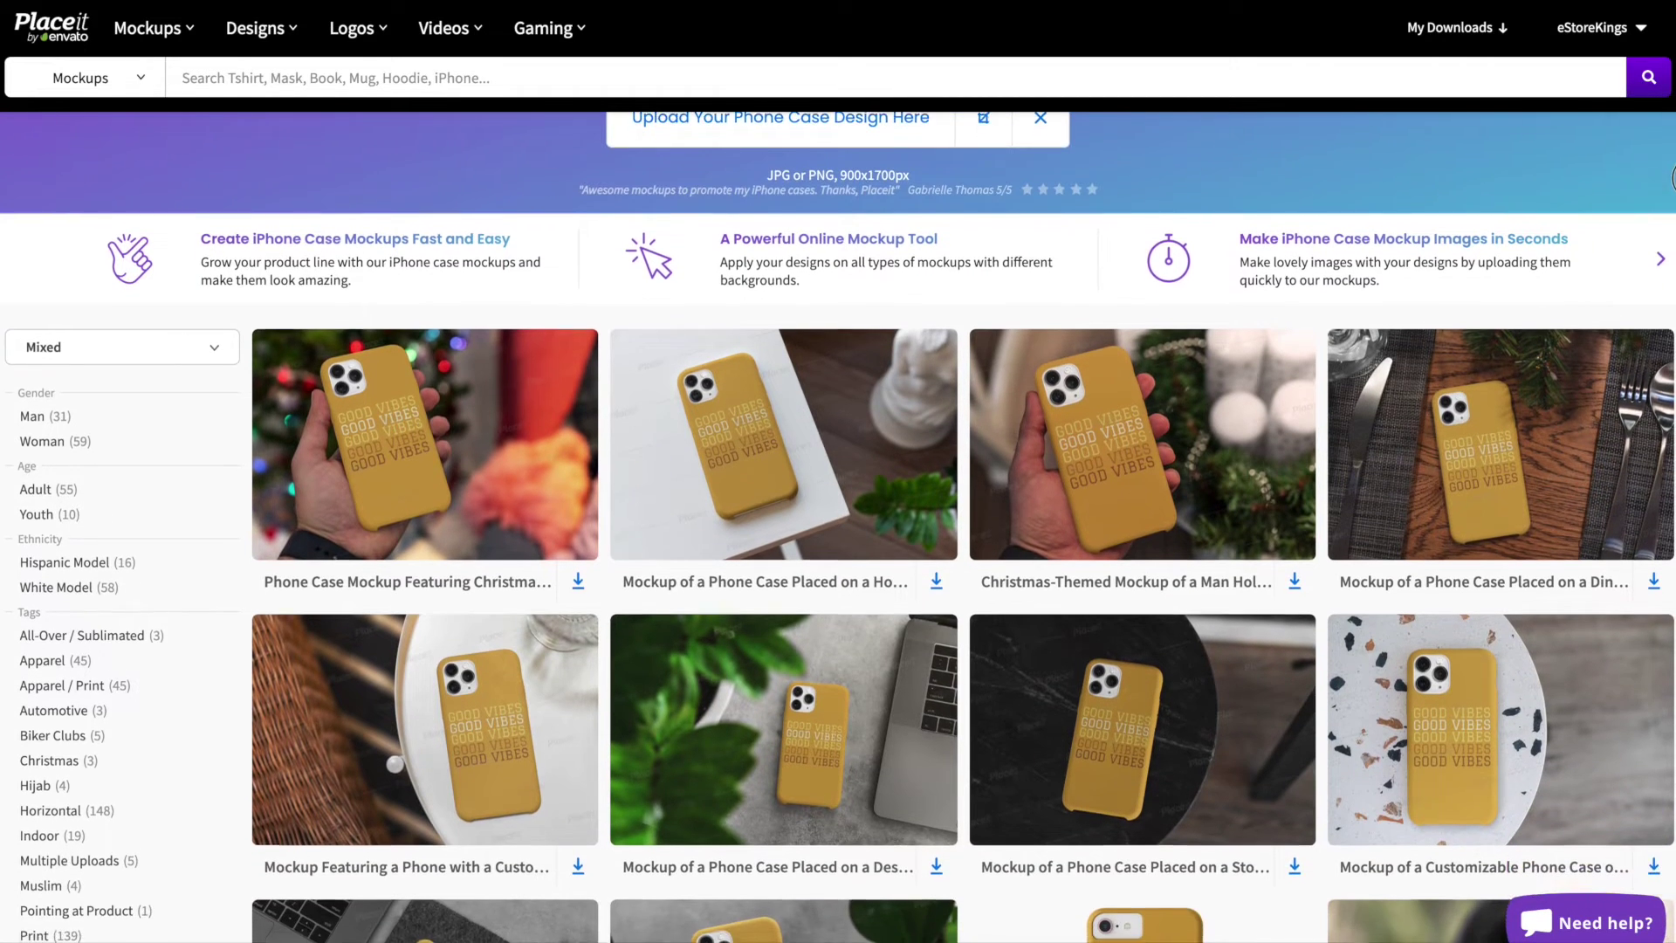
{"action": "scroll", "coordinate": [838, 523], "scroll_direction": "down", "scroll_amount": 2}
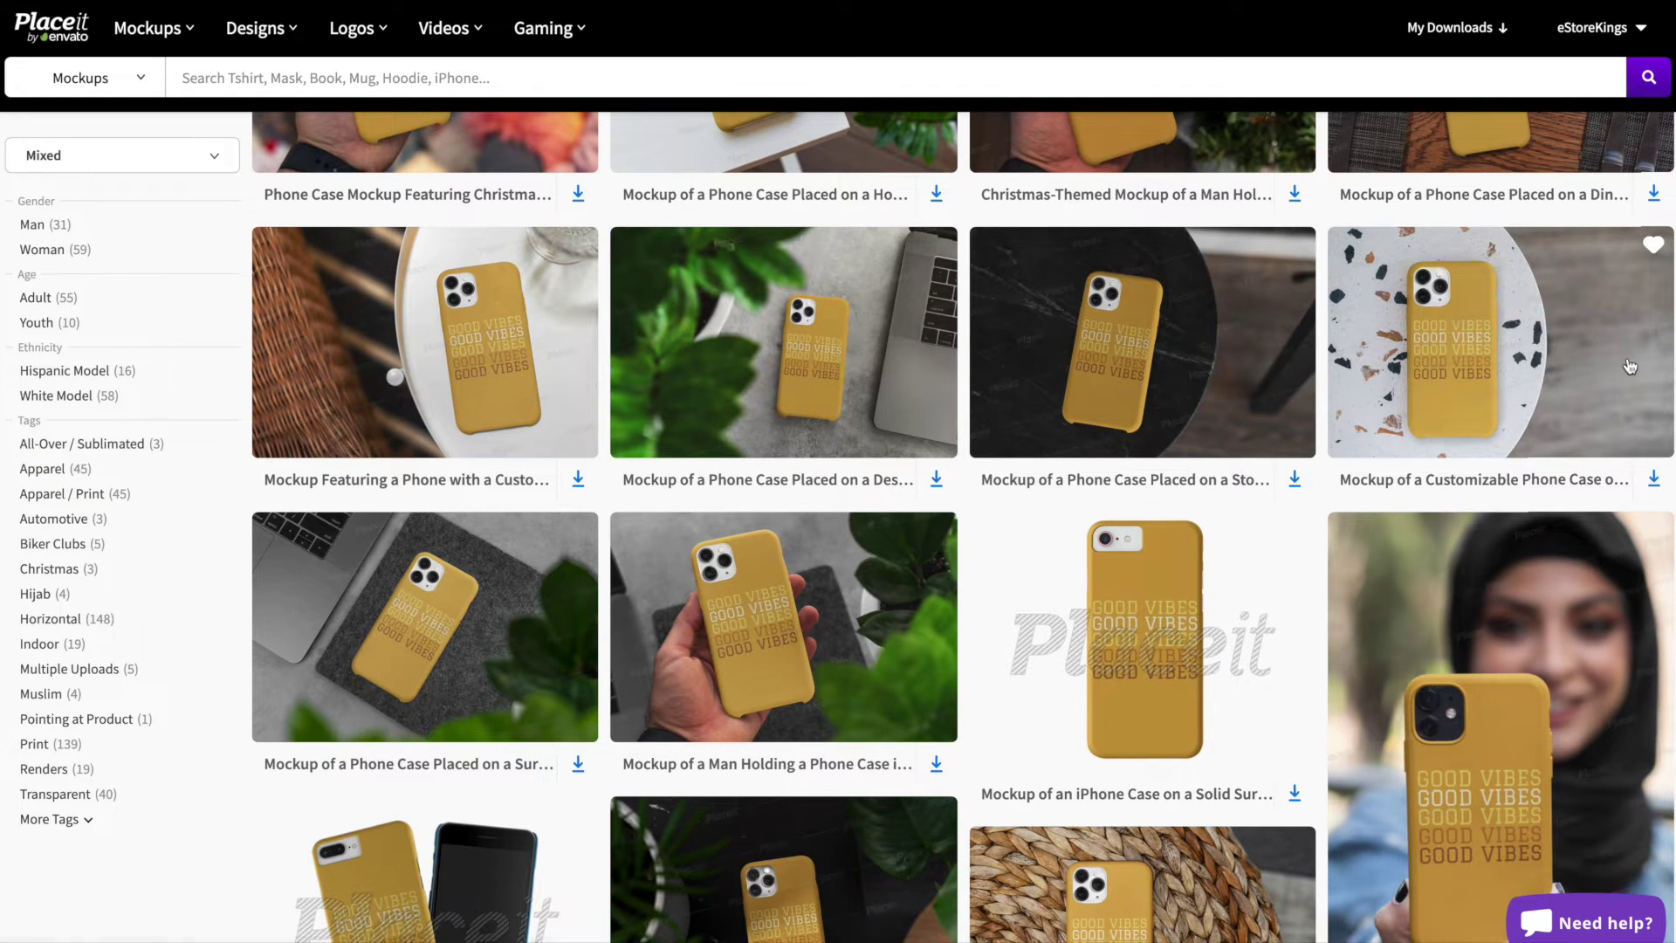
{"action": "left_click", "coordinate": [1576, 366]}
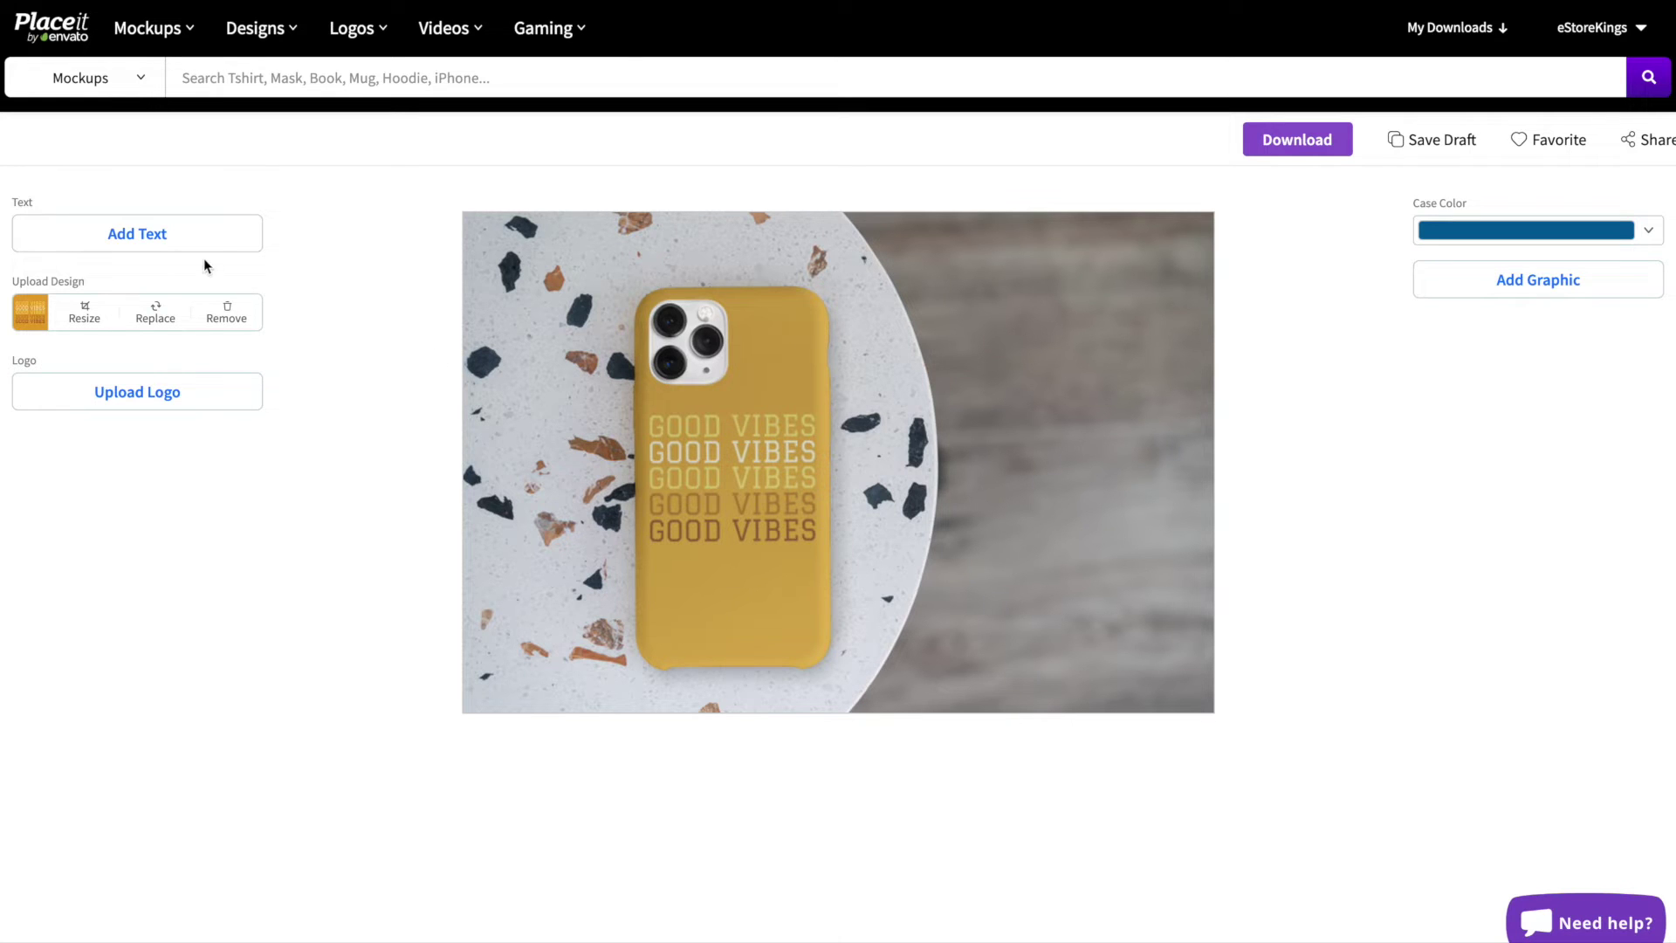
Step: Add a 'SAVE 50%' caption in Barlow Condensed with gold text on a white background
{"action": "left_click", "coordinate": [179, 248]}
{"action": "type", "text": "SAVE 50%"}
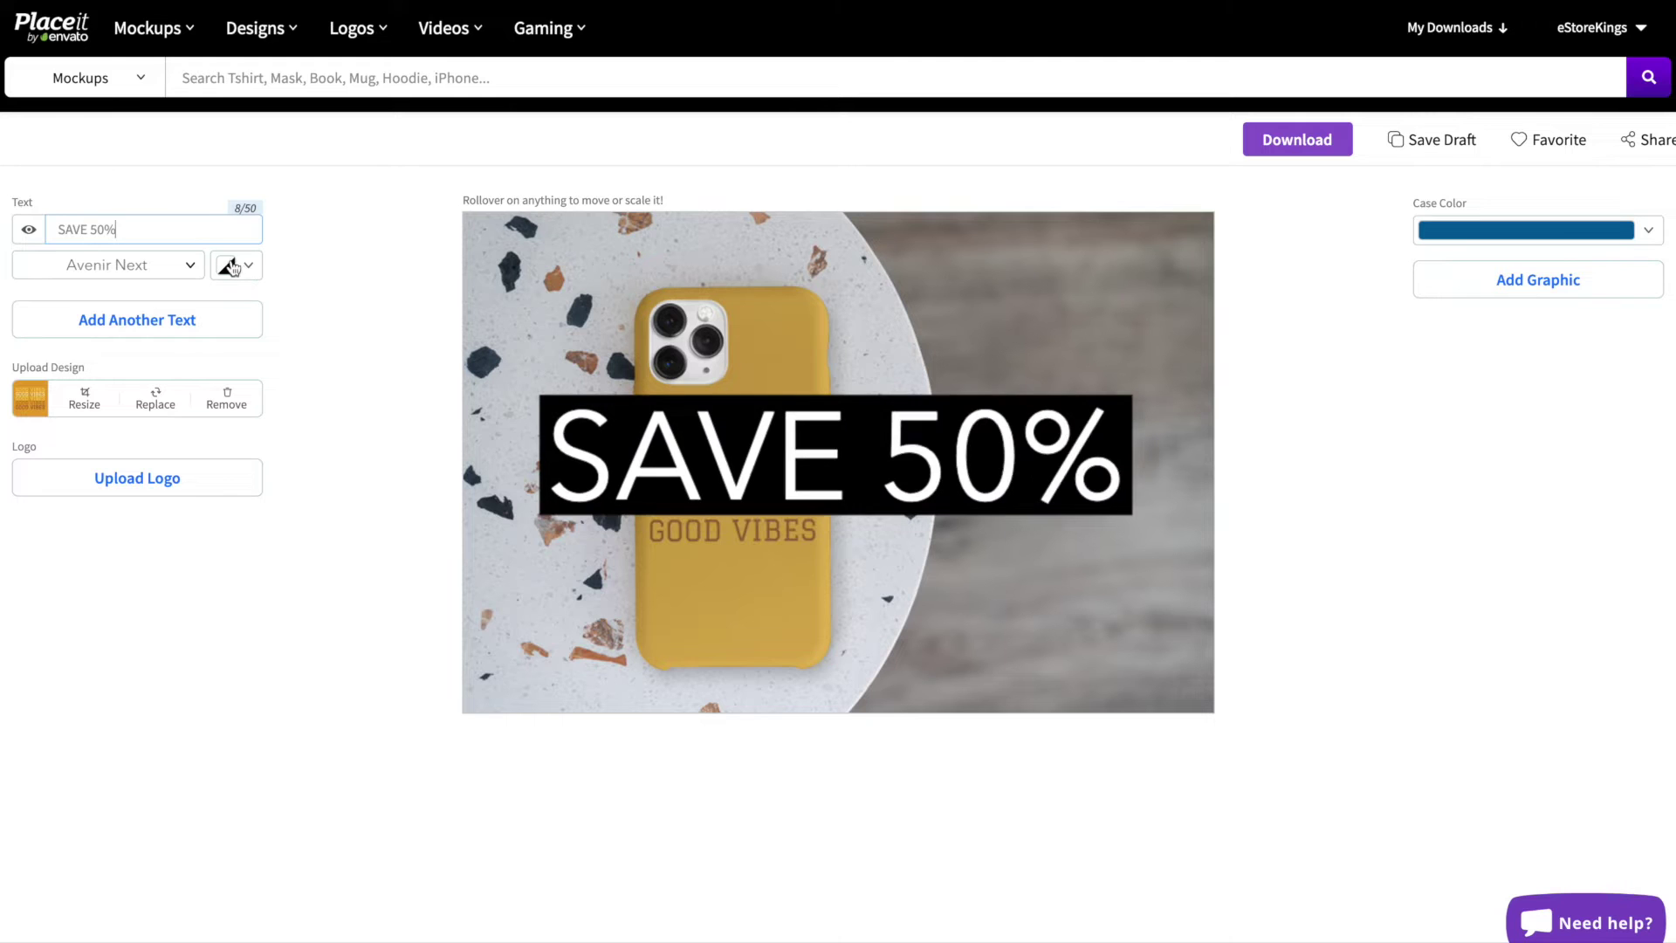
{"action": "left_click", "coordinate": [129, 261]}
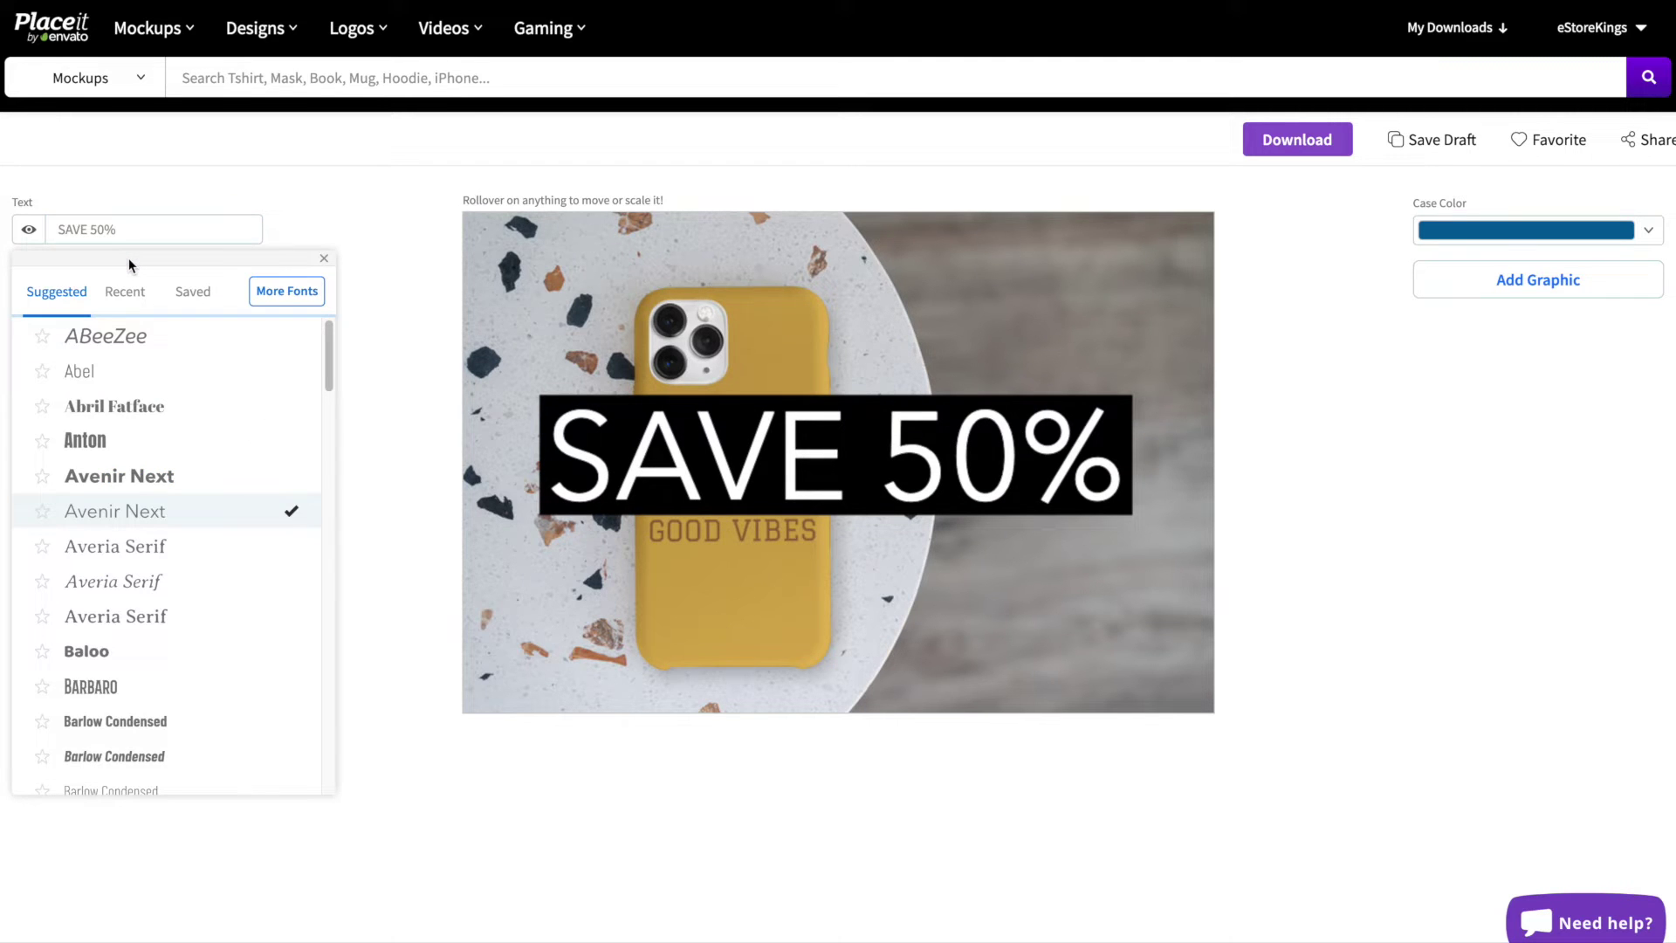
{"action": "left_click", "coordinate": [103, 721]}
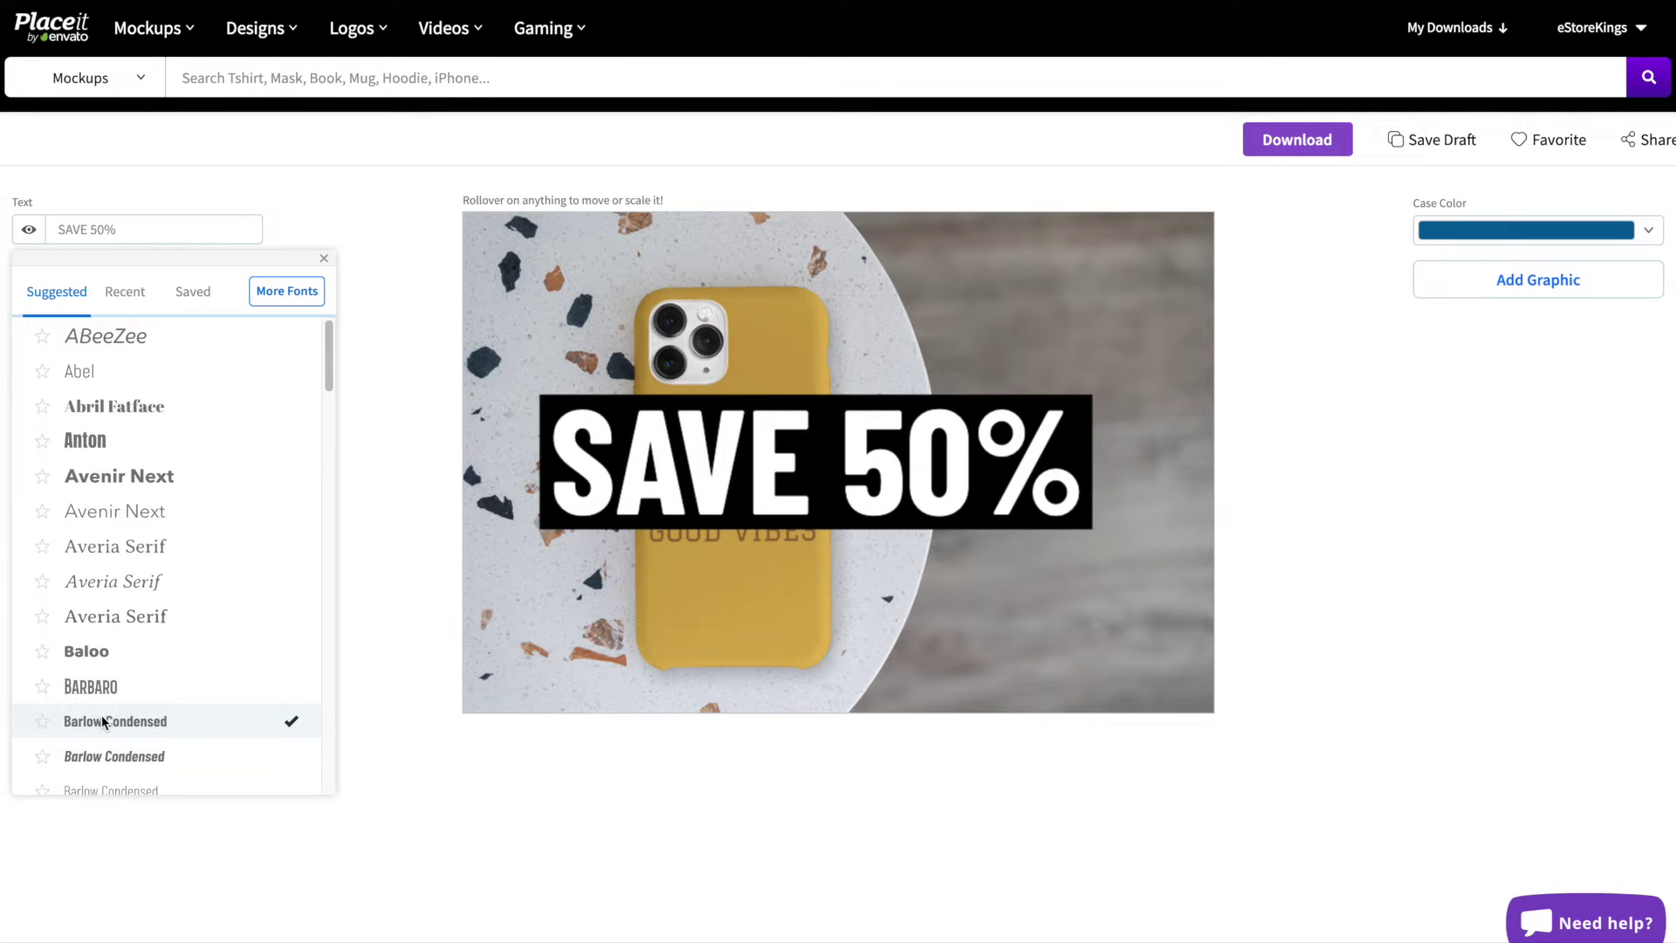
{"action": "left_click", "coordinate": [323, 259]}
{"action": "left_click", "coordinate": [248, 266]}
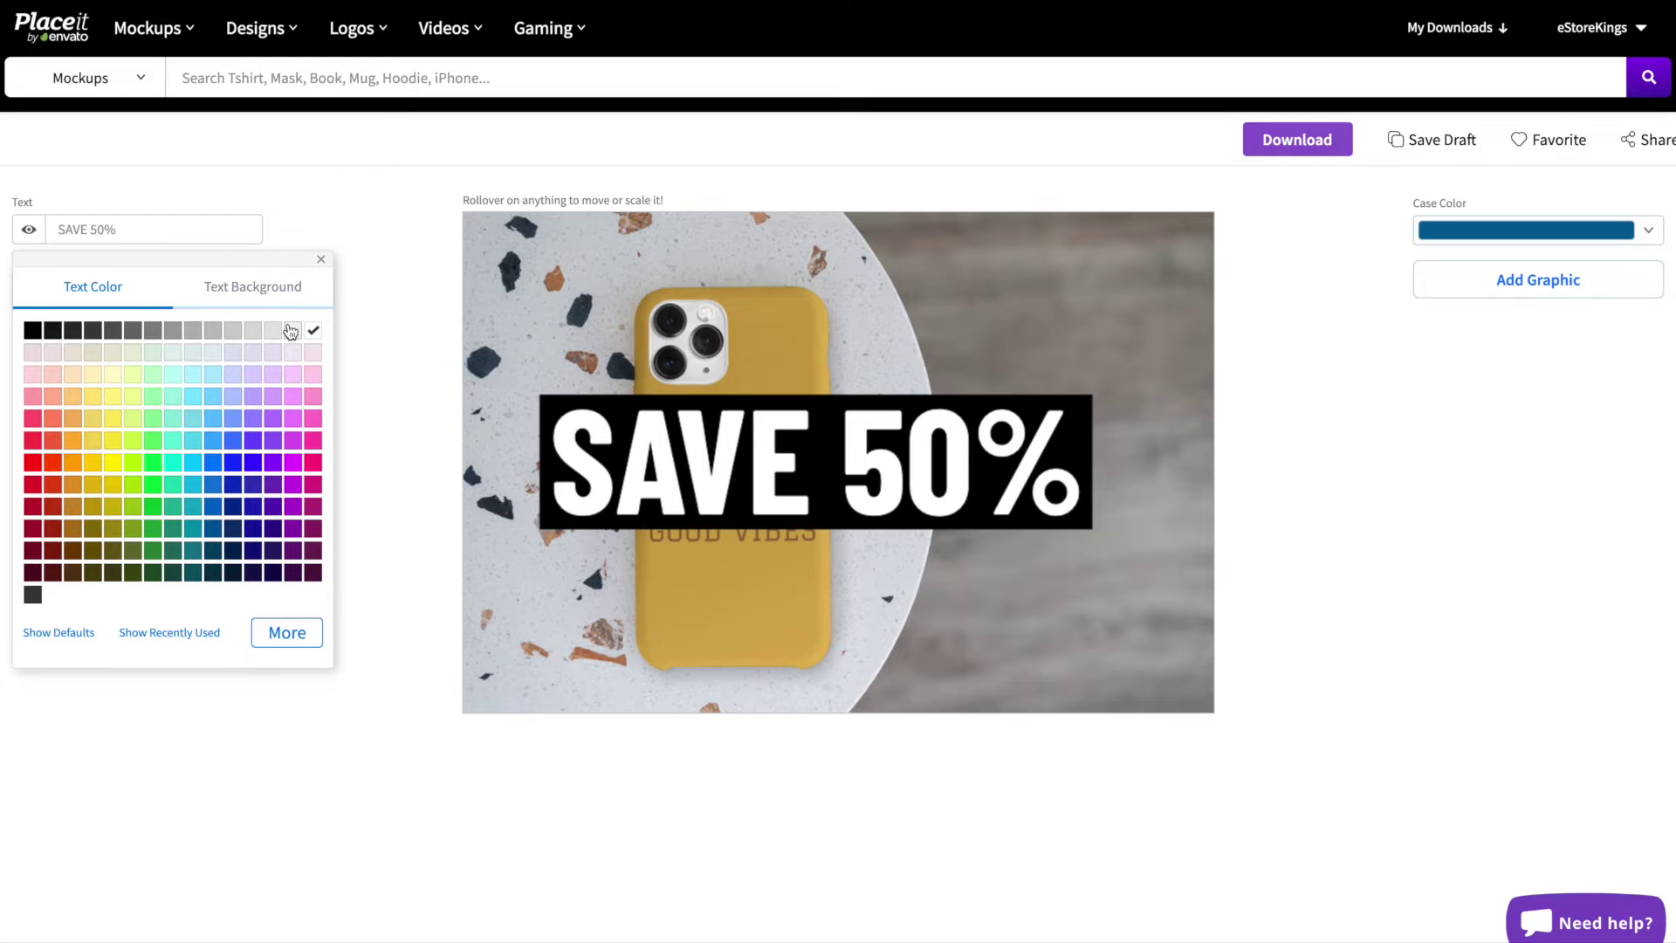
{"action": "left_click", "coordinate": [114, 421]}
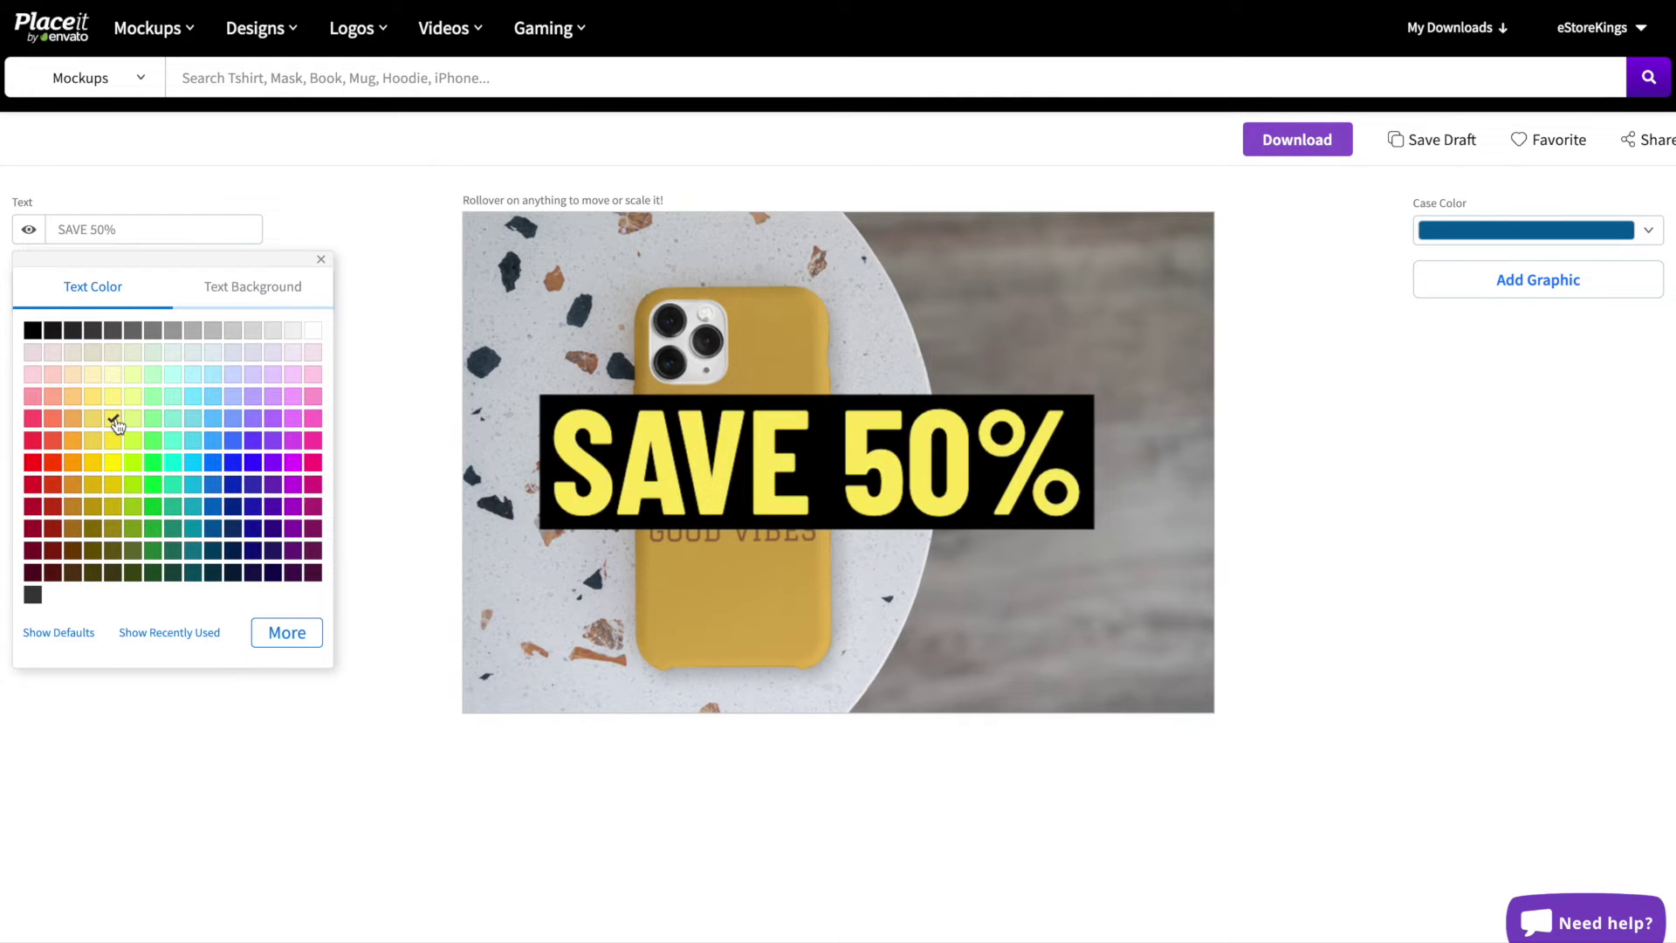
{"action": "left_click", "coordinate": [94, 461]}
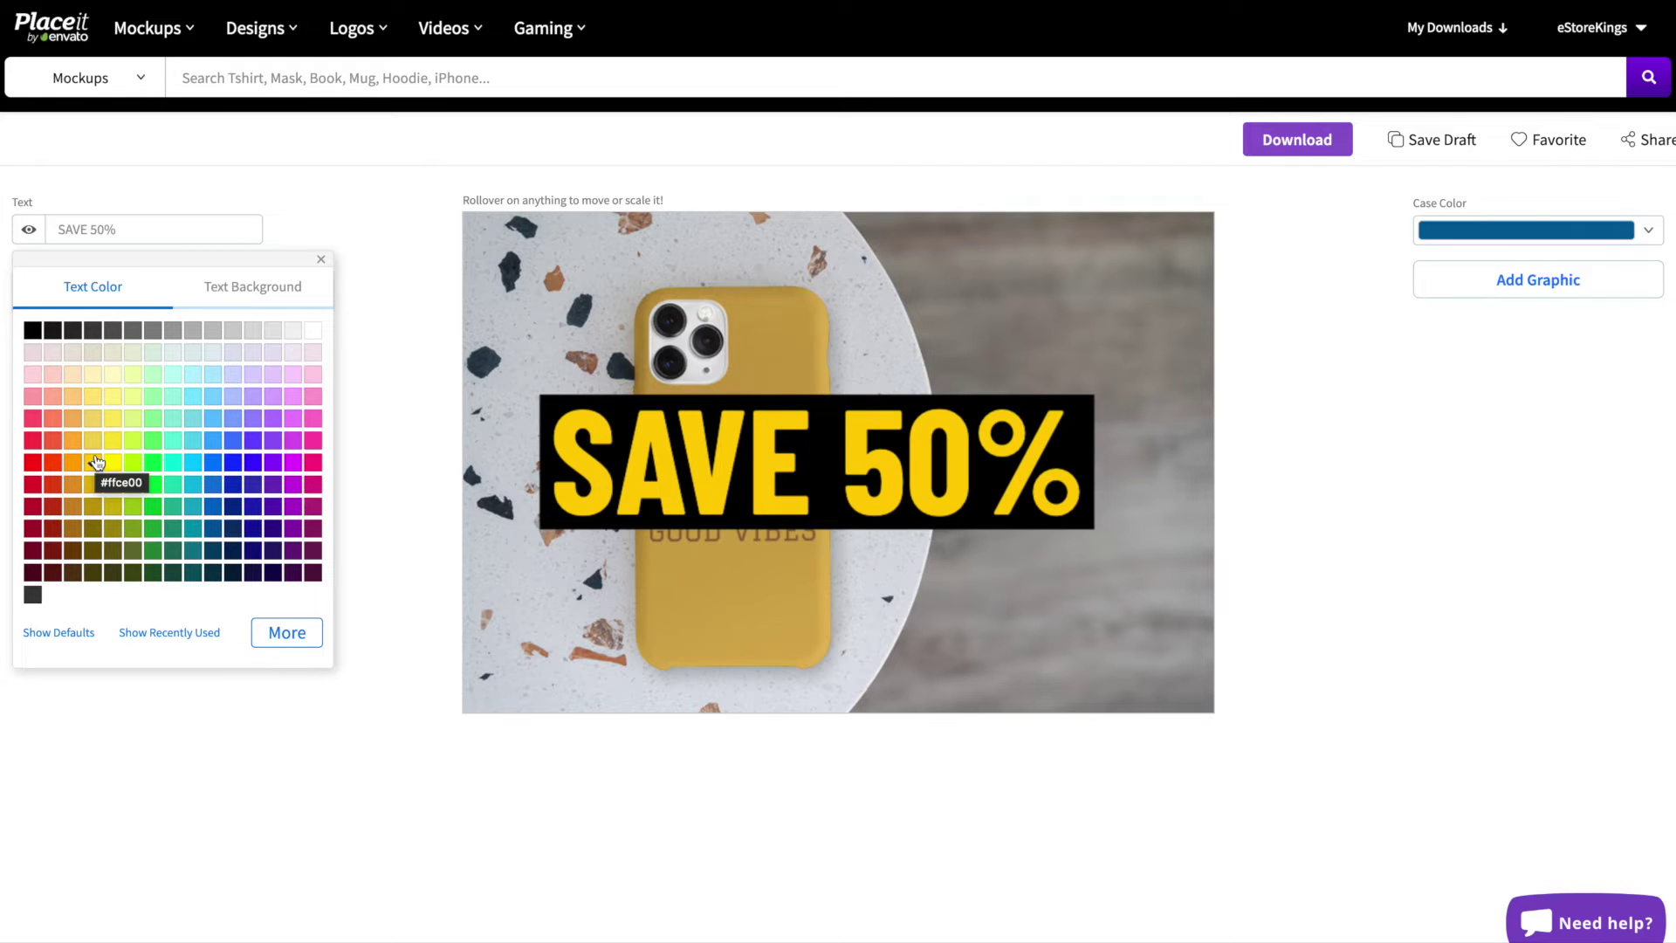
{"action": "left_click", "coordinate": [240, 295]}
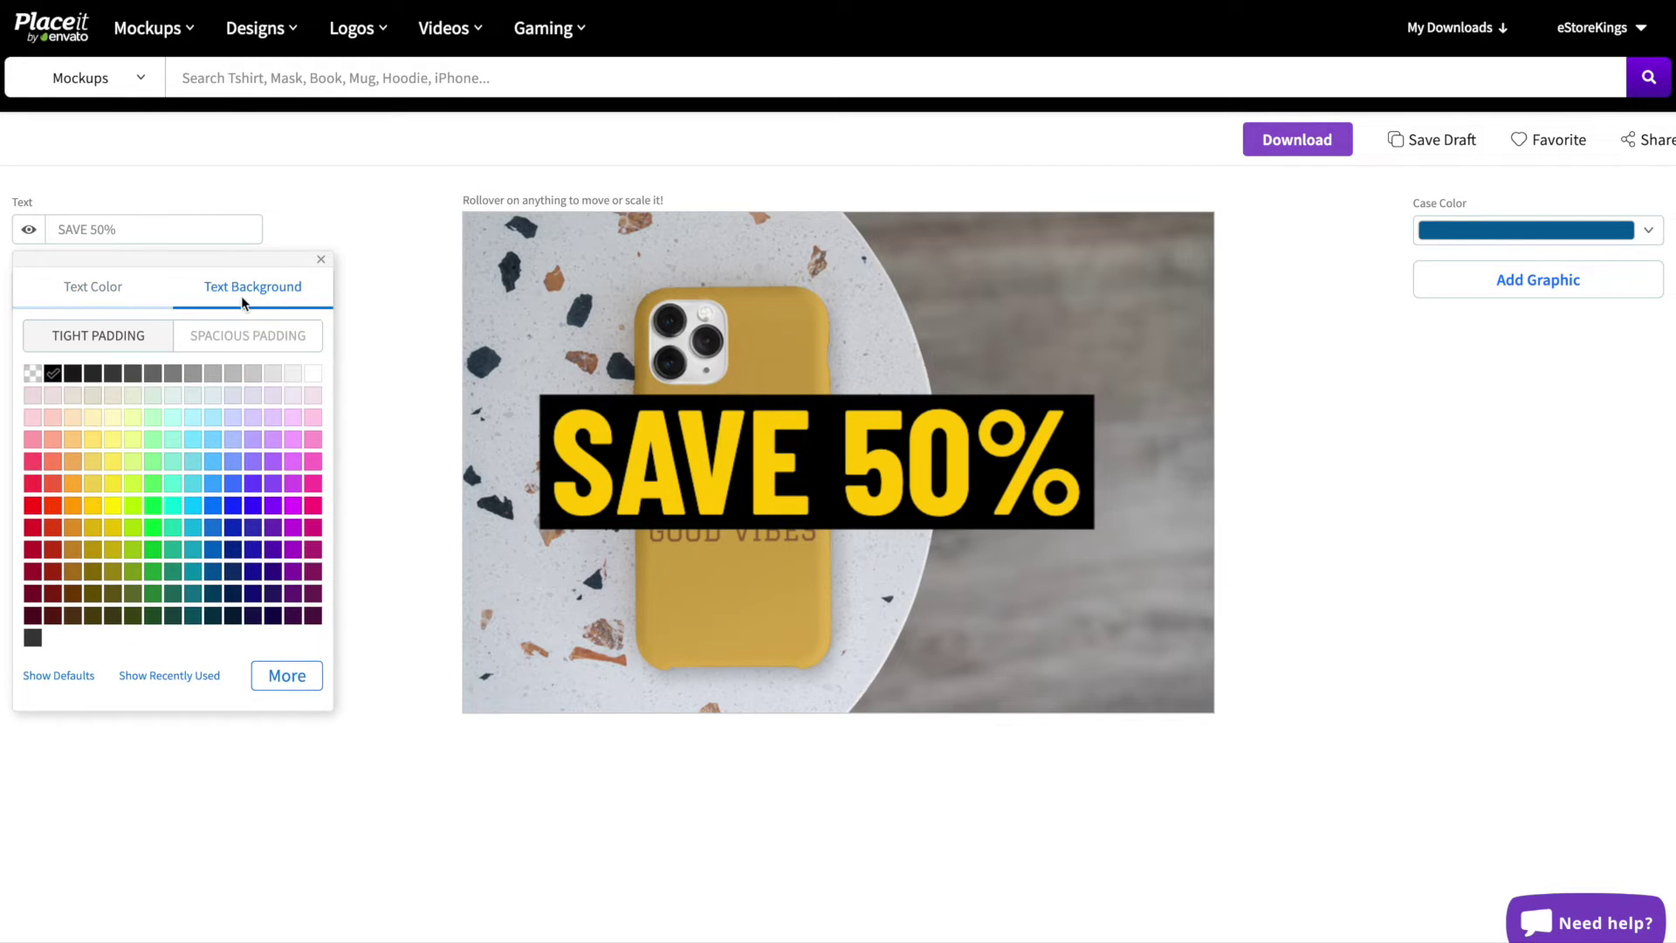
{"action": "left_click", "coordinate": [313, 374]}
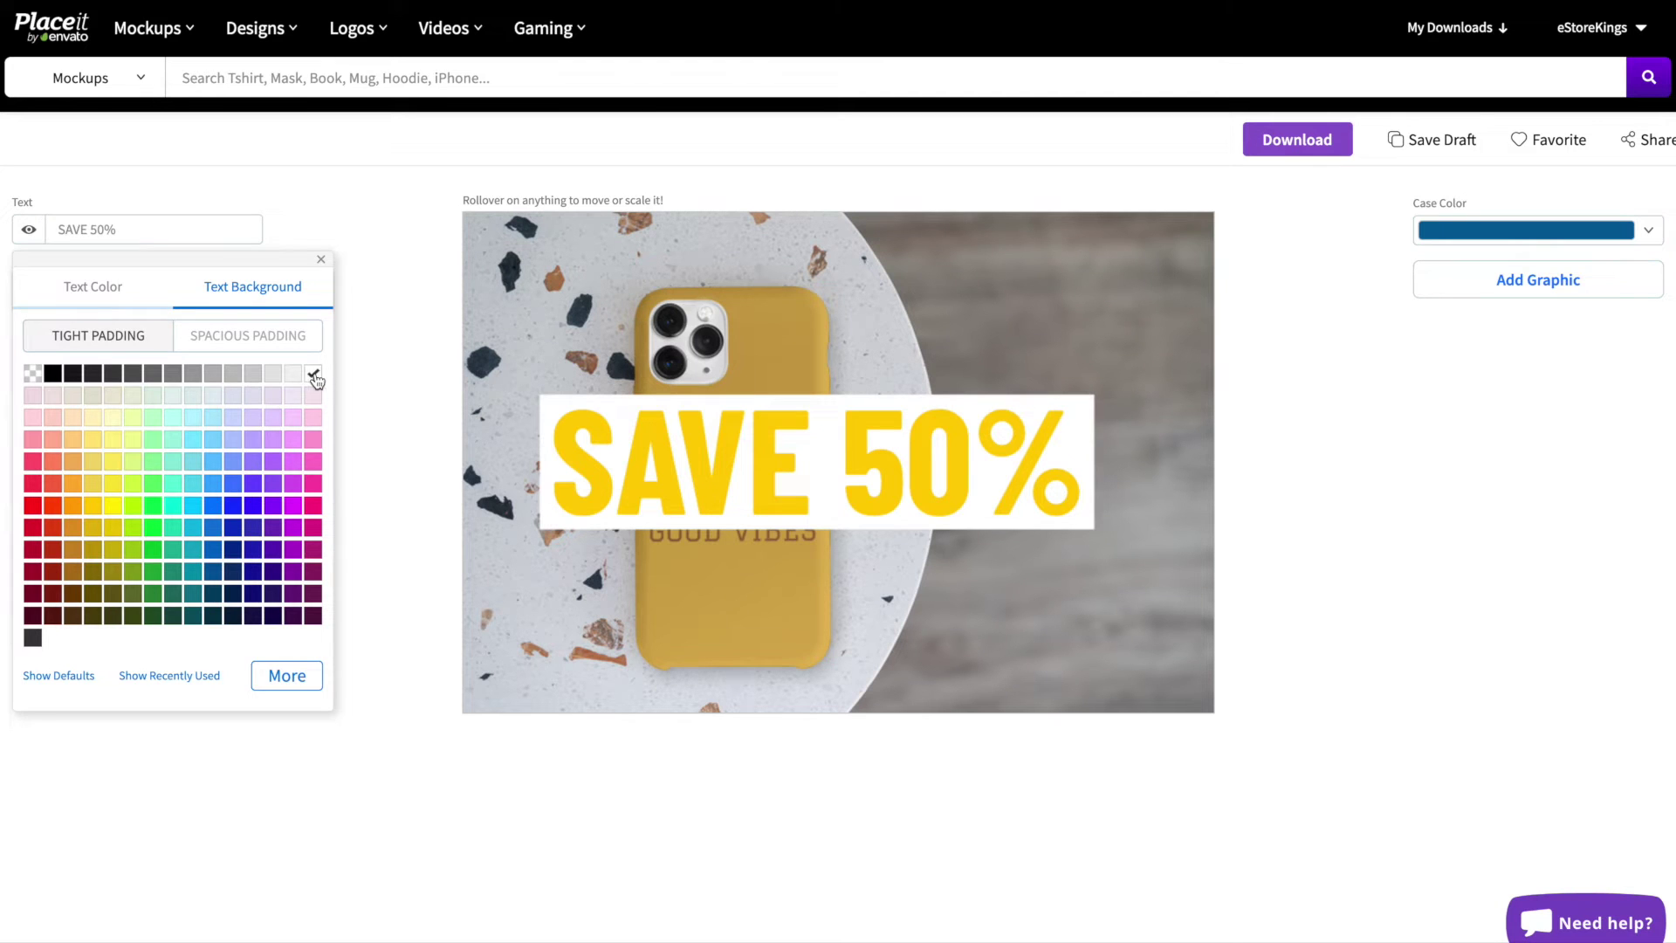
{"action": "left_click", "coordinate": [356, 375]}
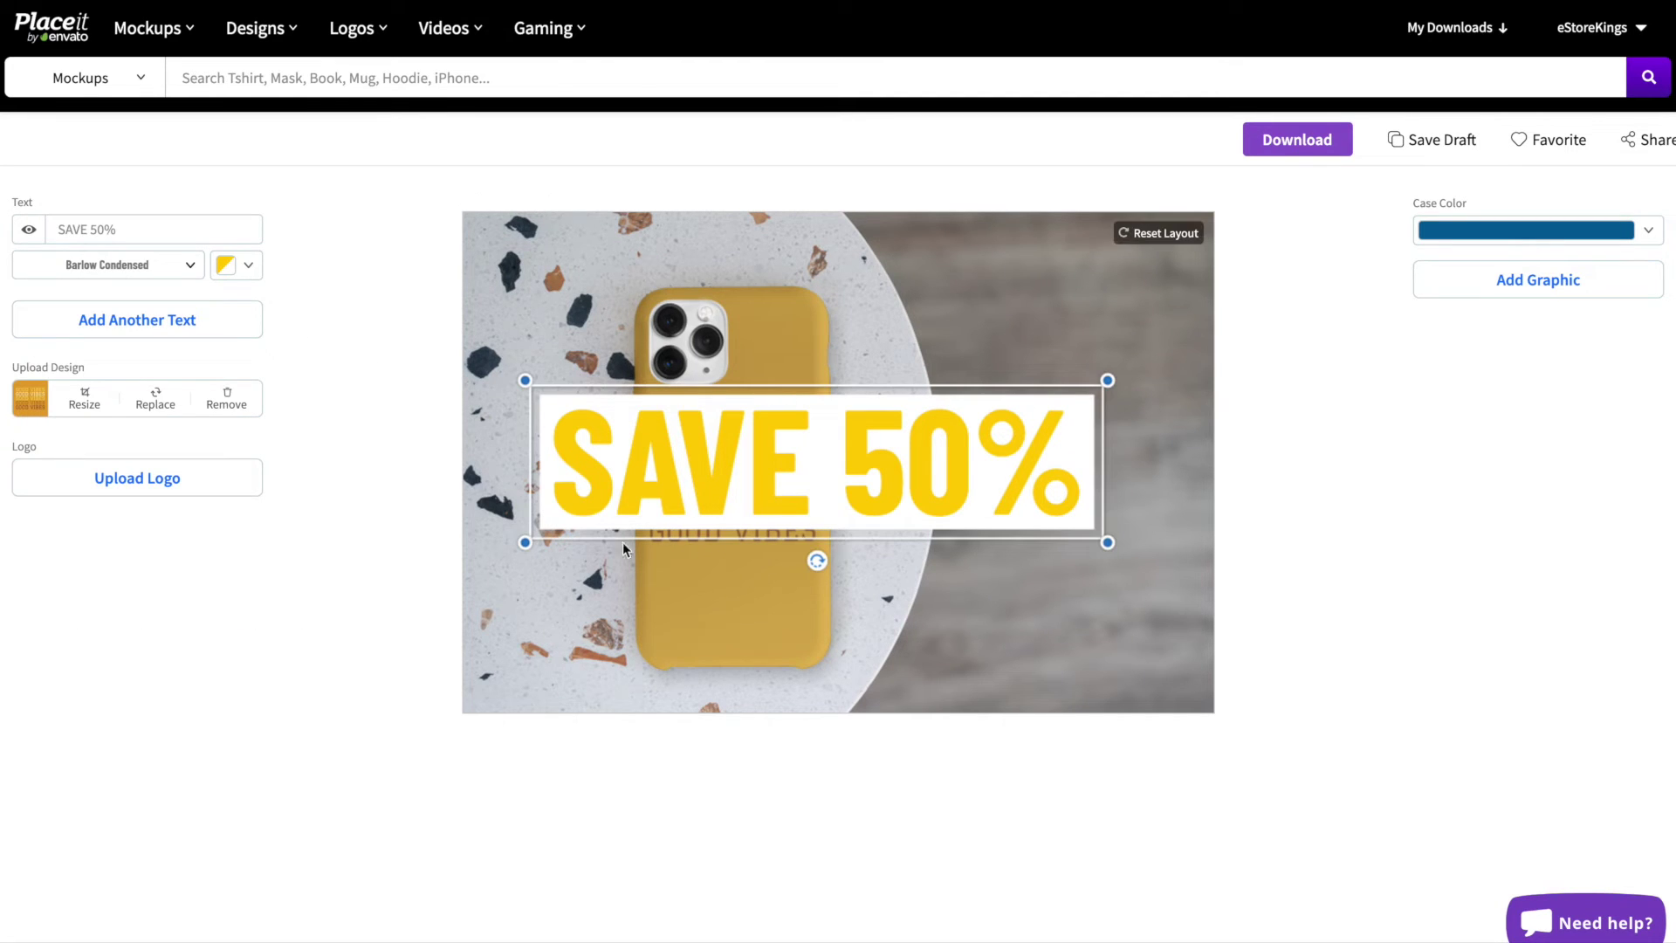
Step: Resize the SAVE 50% caption and place it top right beside the phone case
{"action": "left_click_drag", "start_coordinate": [526, 542], "coordinate": [845, 475]}
{"action": "left_click_drag", "start_coordinate": [1015, 453], "coordinate": [1041, 359]}
{"action": "left_click_drag", "start_coordinate": [1133, 288], "coordinate": [1191, 275]}
{"action": "left_click_drag", "start_coordinate": [1071, 334], "coordinate": [1063, 368]}
{"action": "left_click", "coordinate": [1286, 539]}
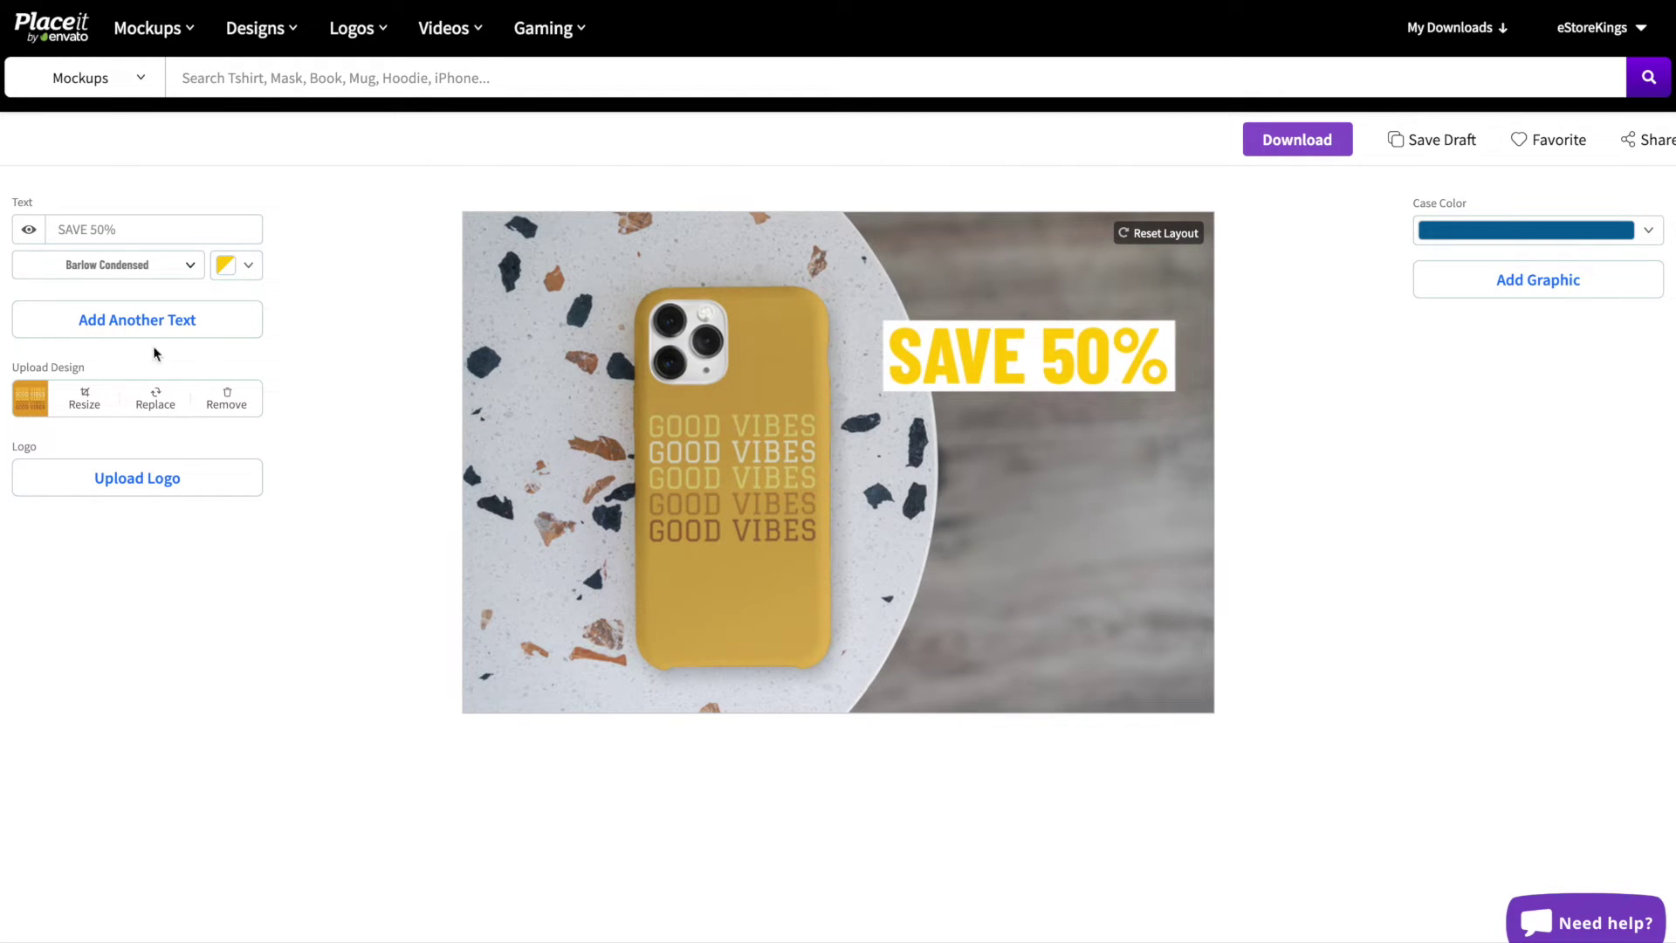
Step: Add a 'TODAY' caption in yellow Barlow Condensed on a white background
{"action": "left_click", "coordinate": [222, 323]}
{"action": "type", "text": "TODAY"}
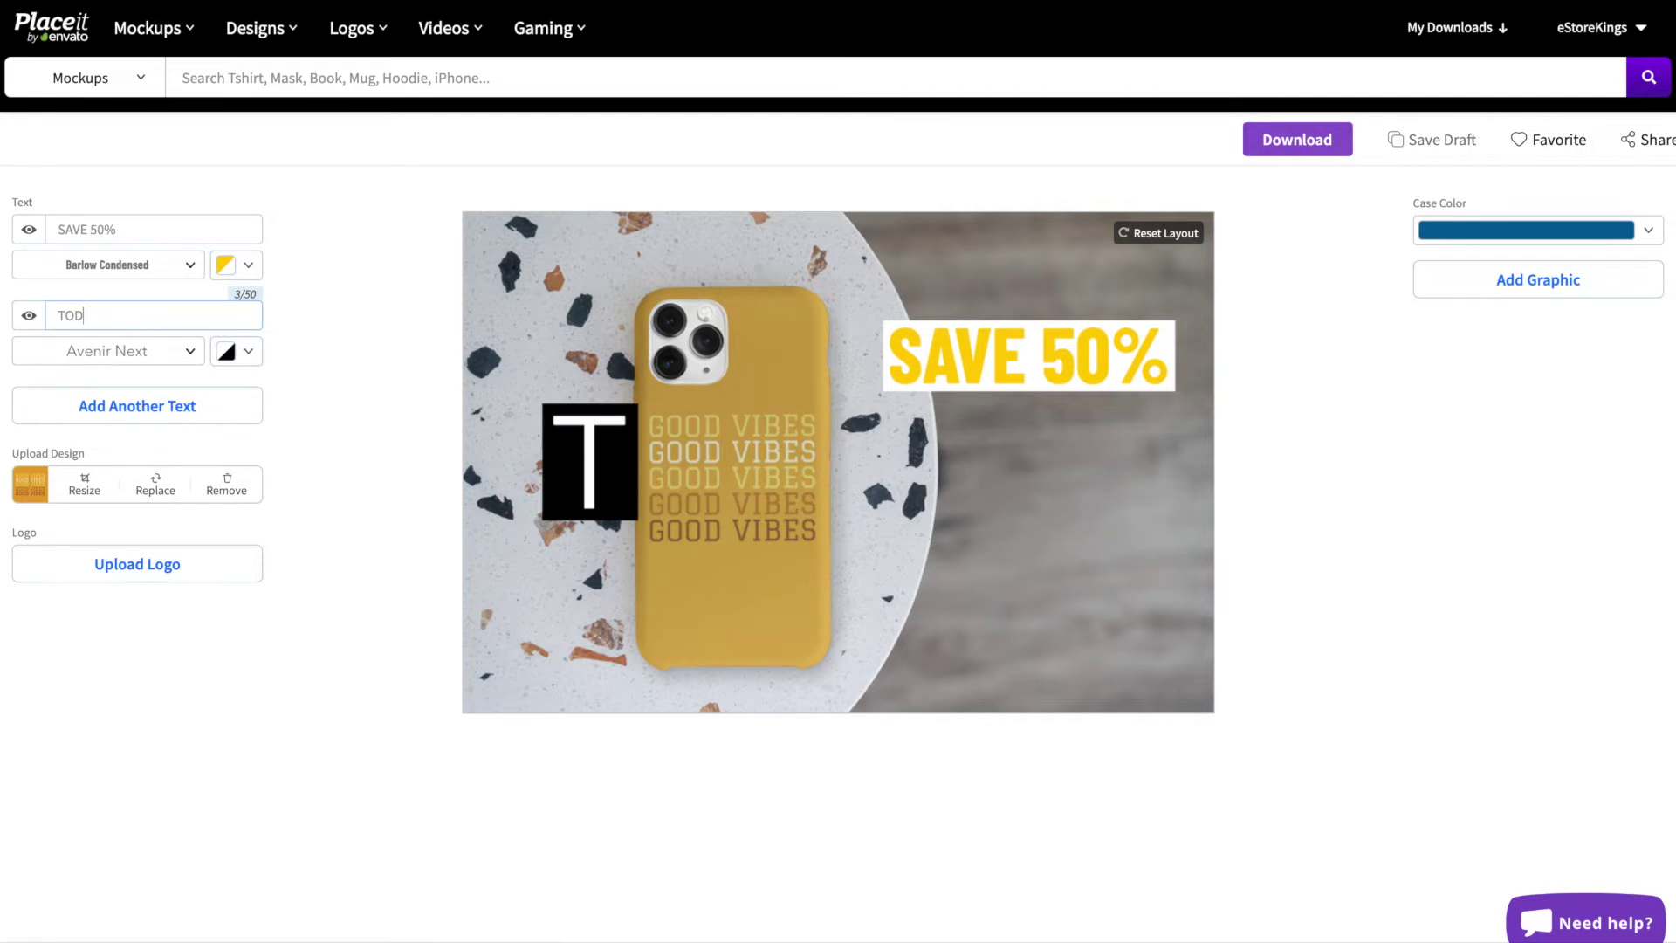
{"action": "left_click", "coordinate": [188, 355]}
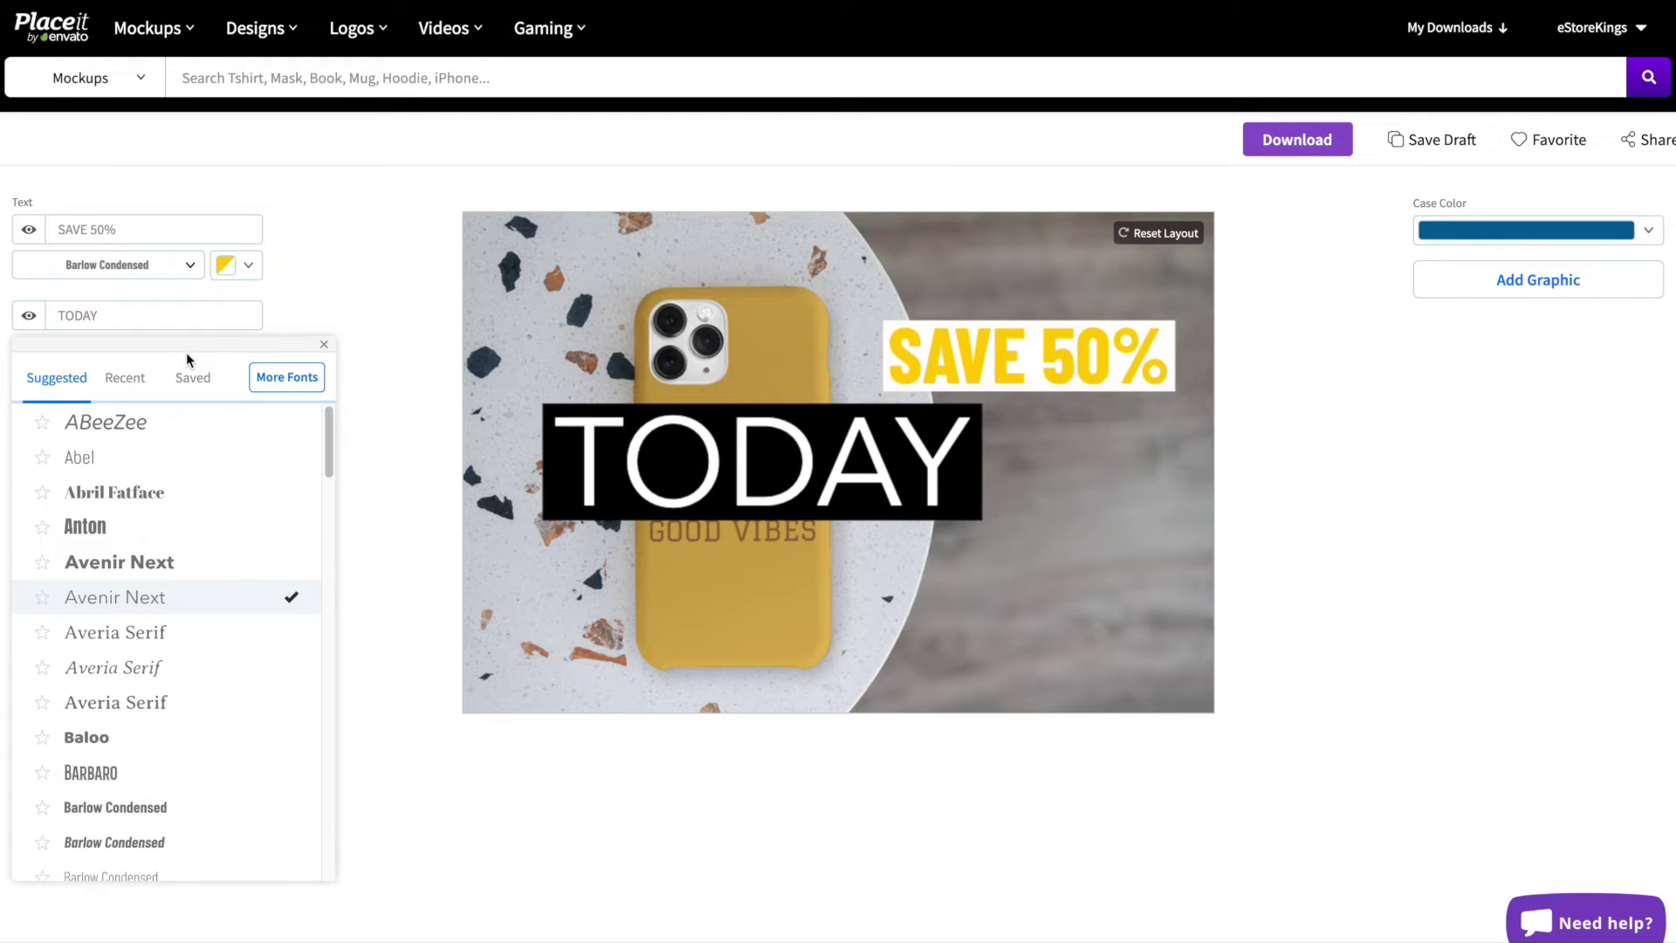
{"action": "left_click", "coordinate": [187, 805]}
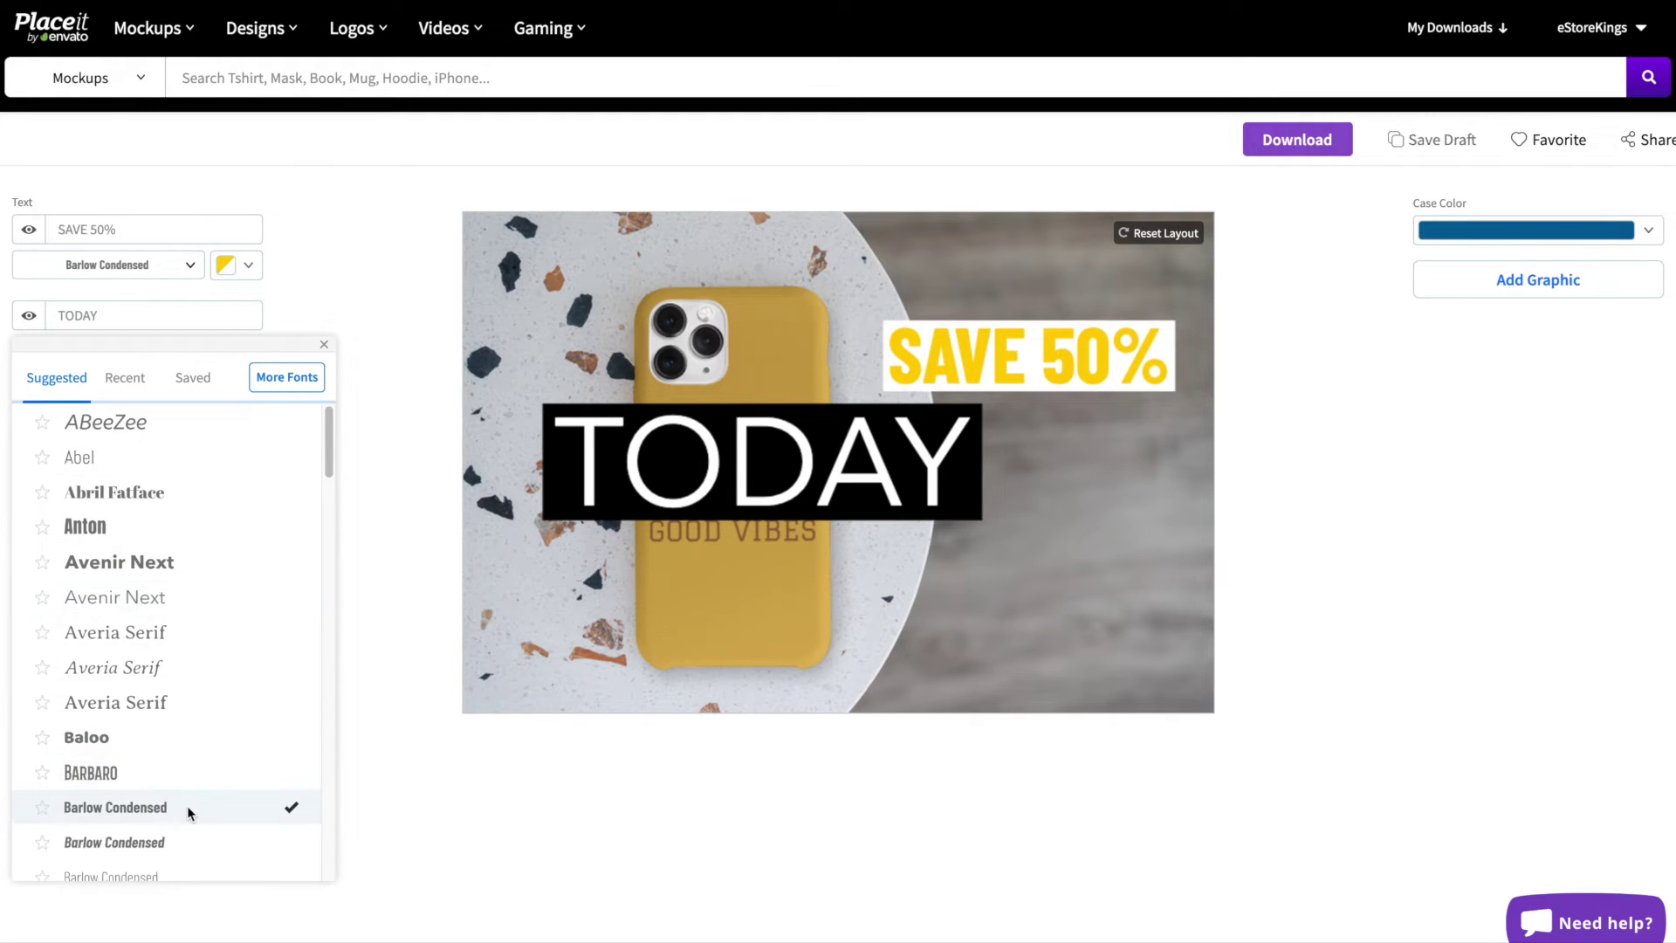
{"action": "left_click", "coordinate": [338, 307]}
{"action": "left_click", "coordinate": [236, 351]}
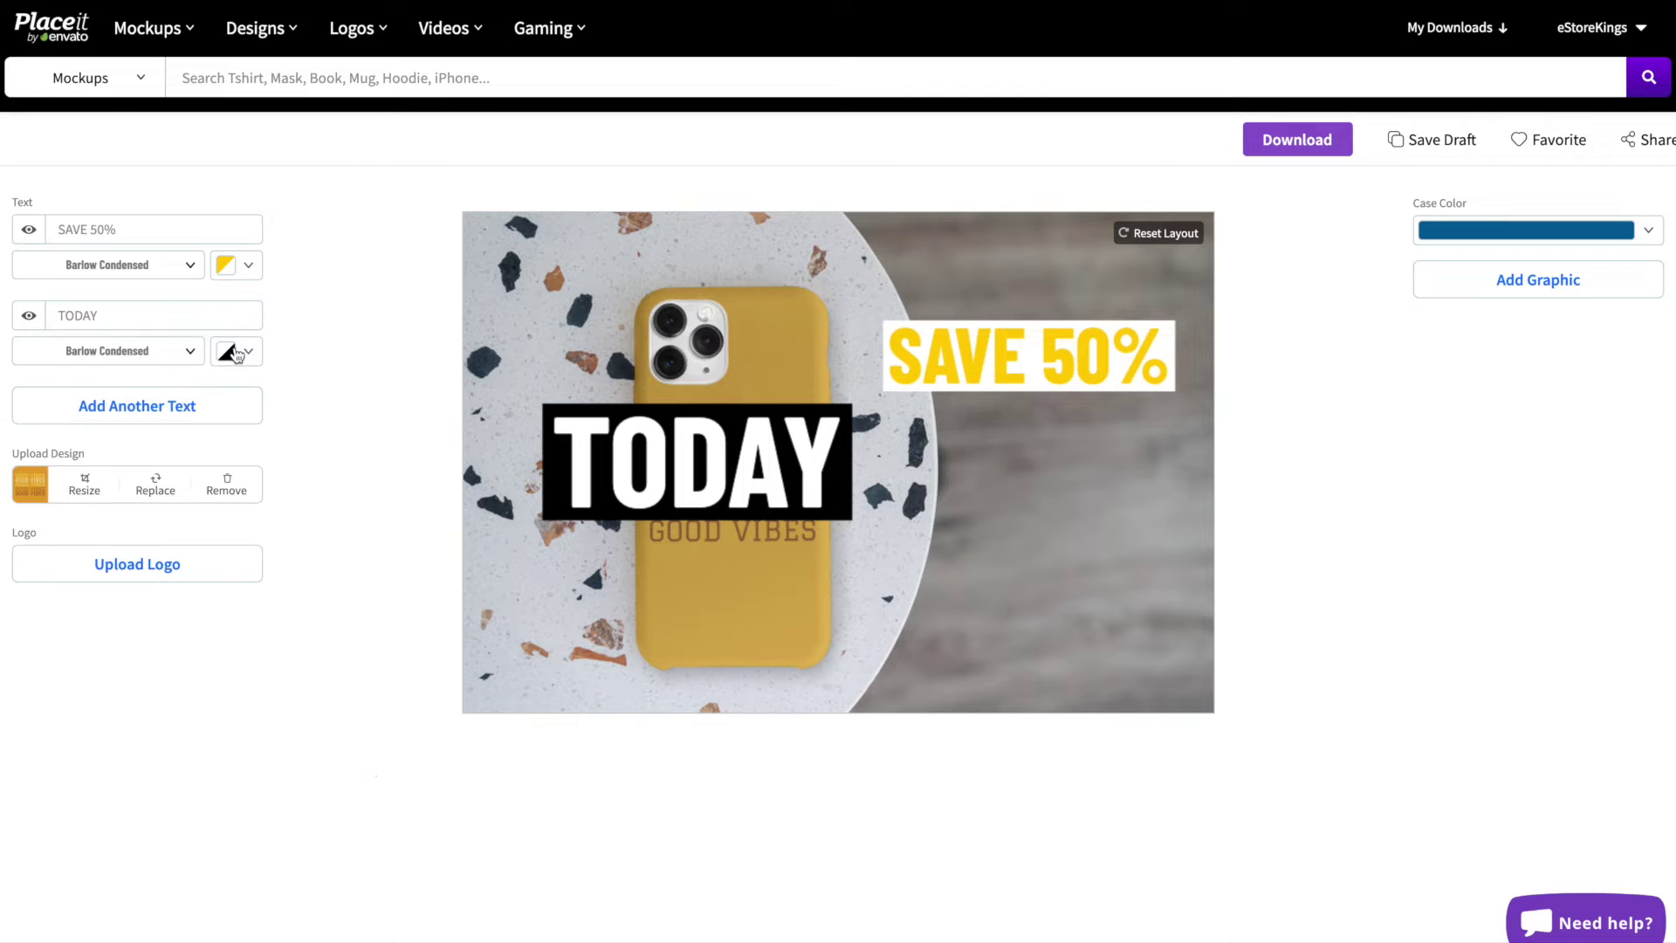
{"action": "left_click", "coordinate": [93, 548]}
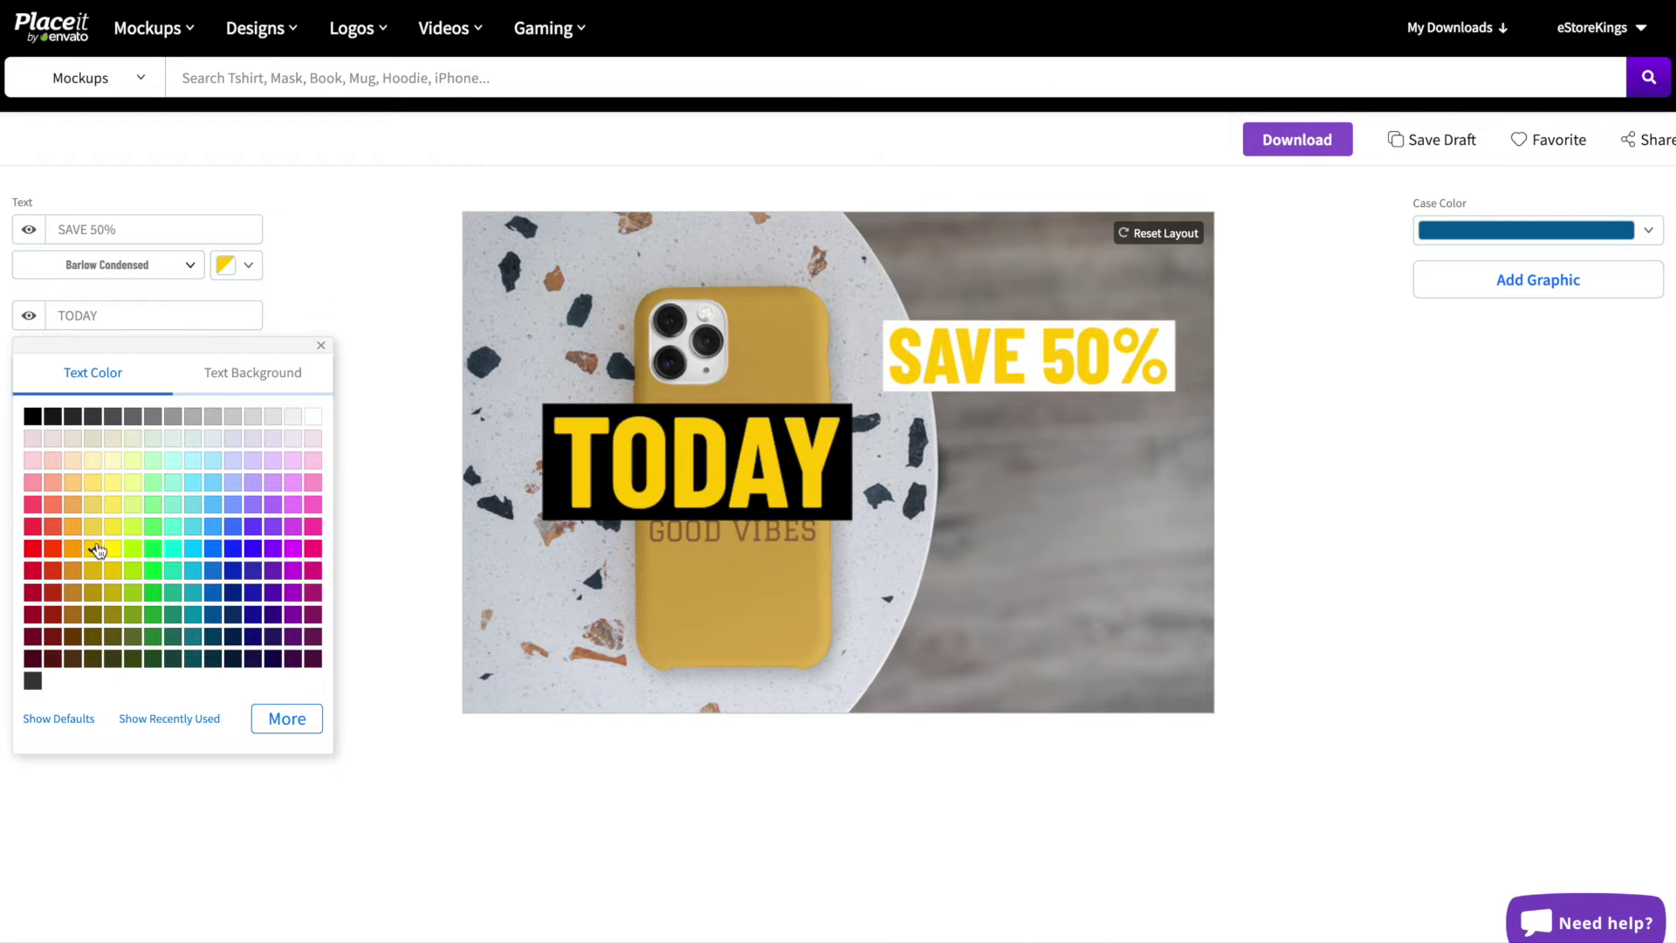
{"action": "left_click", "coordinate": [253, 373]}
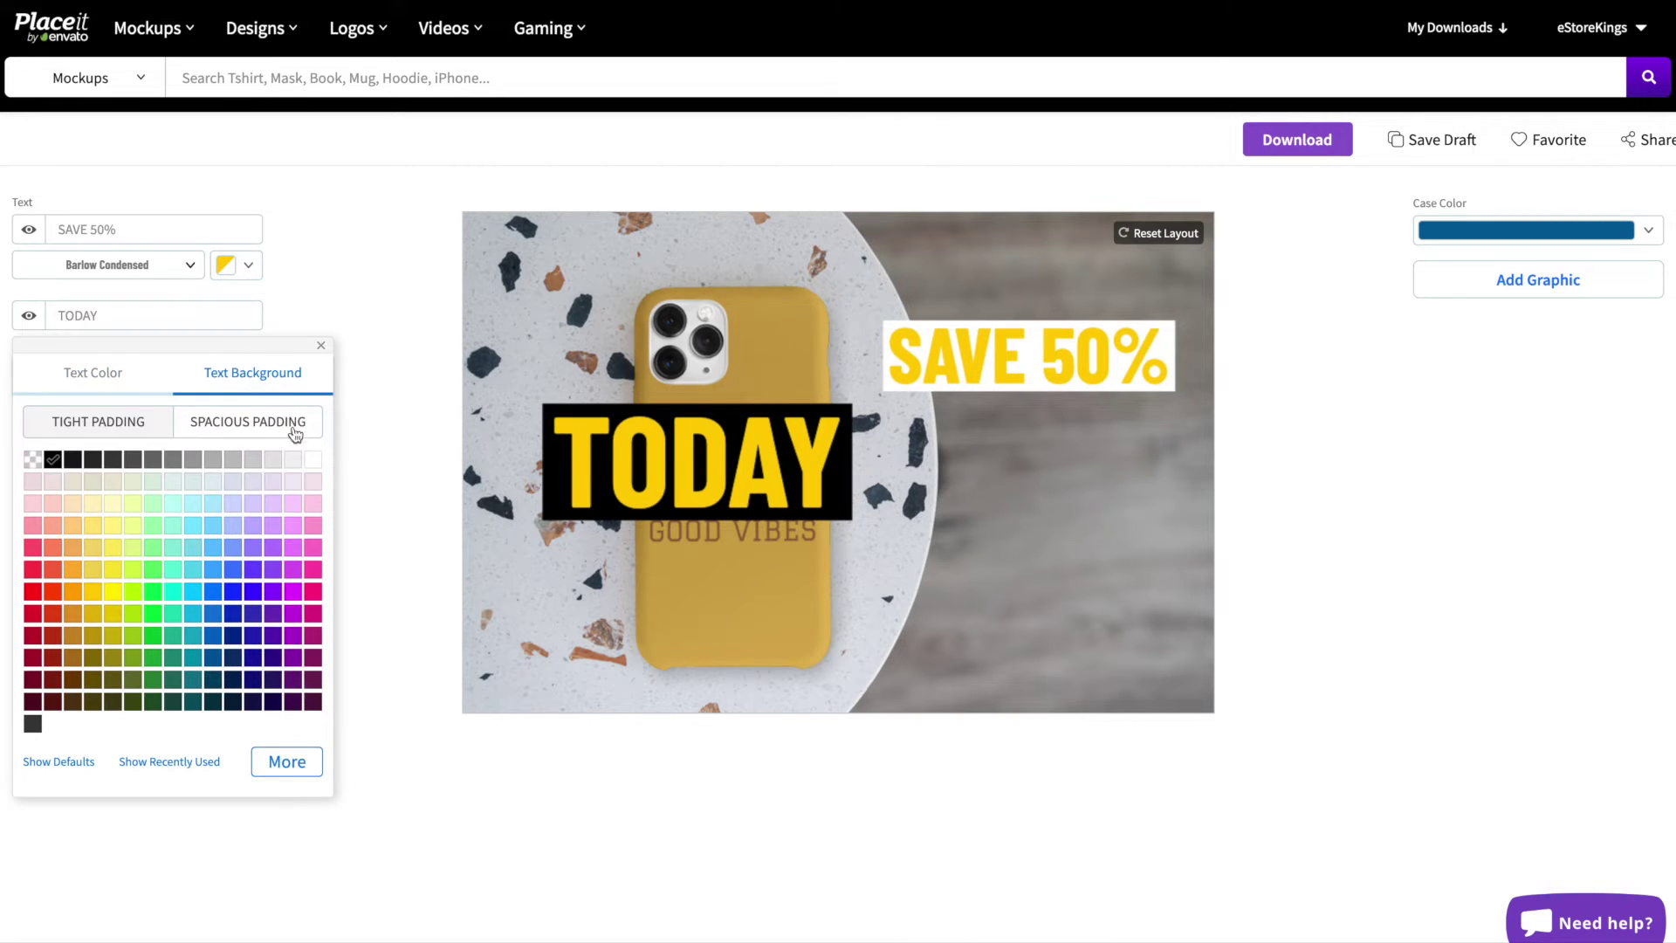
{"action": "left_click", "coordinate": [313, 460]}
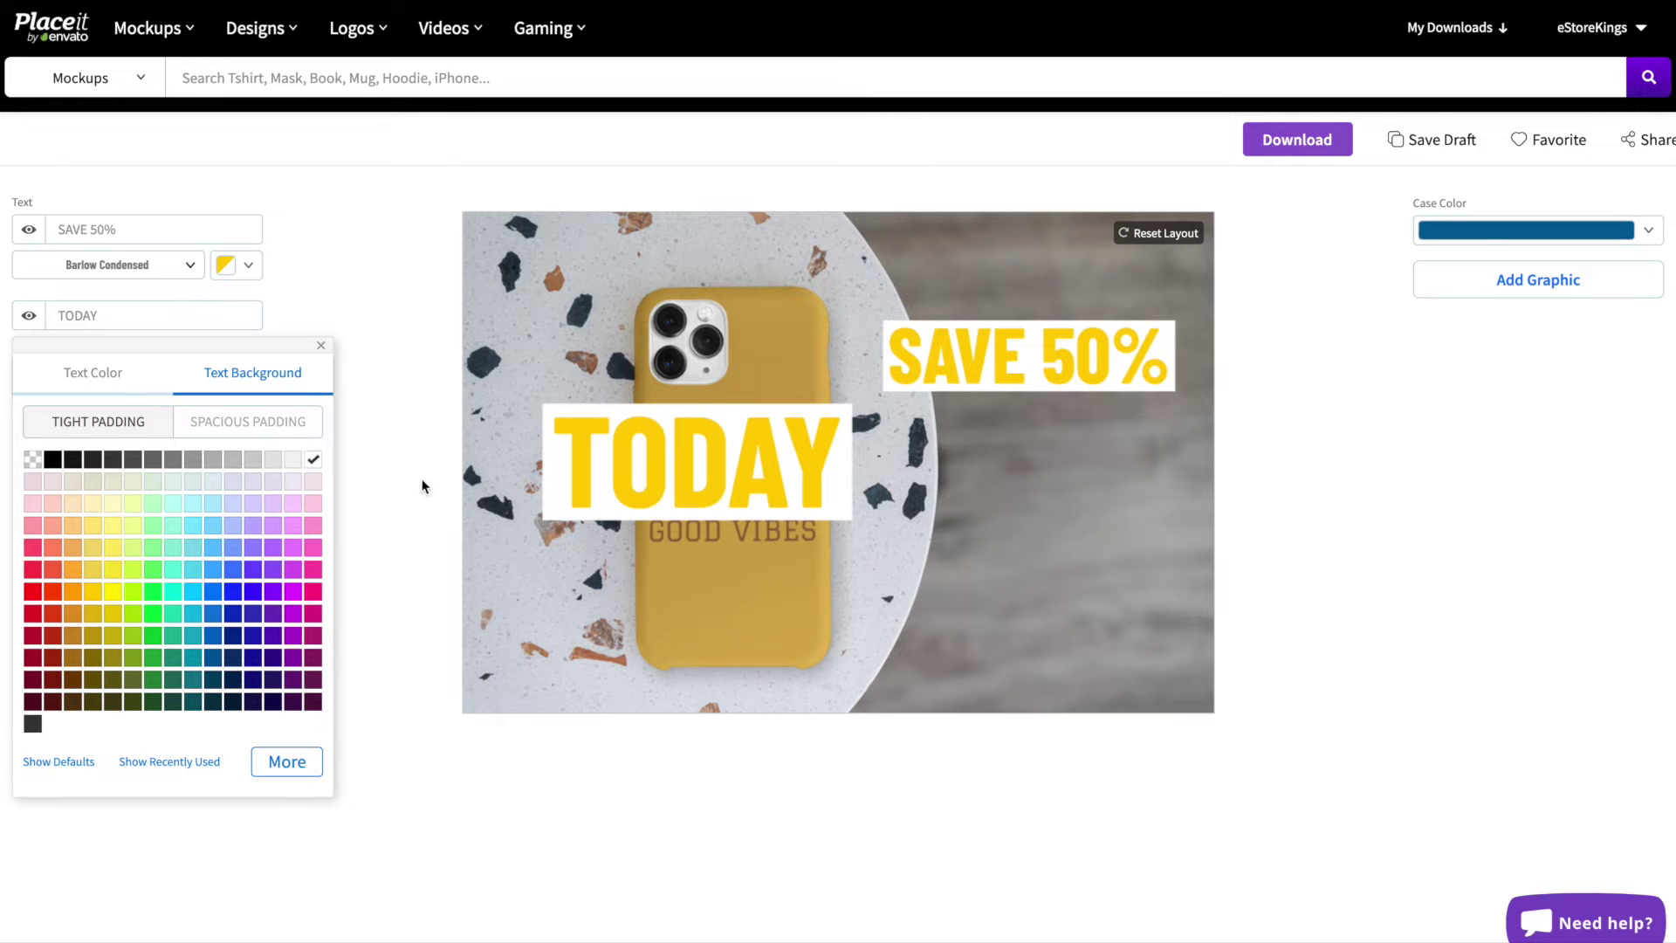
Step: Move TODAY just below SAVE 50% and shrink it
{"action": "left_click_drag", "start_coordinate": [629, 442], "coordinate": [974, 453]}
{"action": "left_click_drag", "start_coordinate": [1206, 539], "coordinate": [1079, 475]}
{"action": "left_click", "coordinate": [1351, 610]}
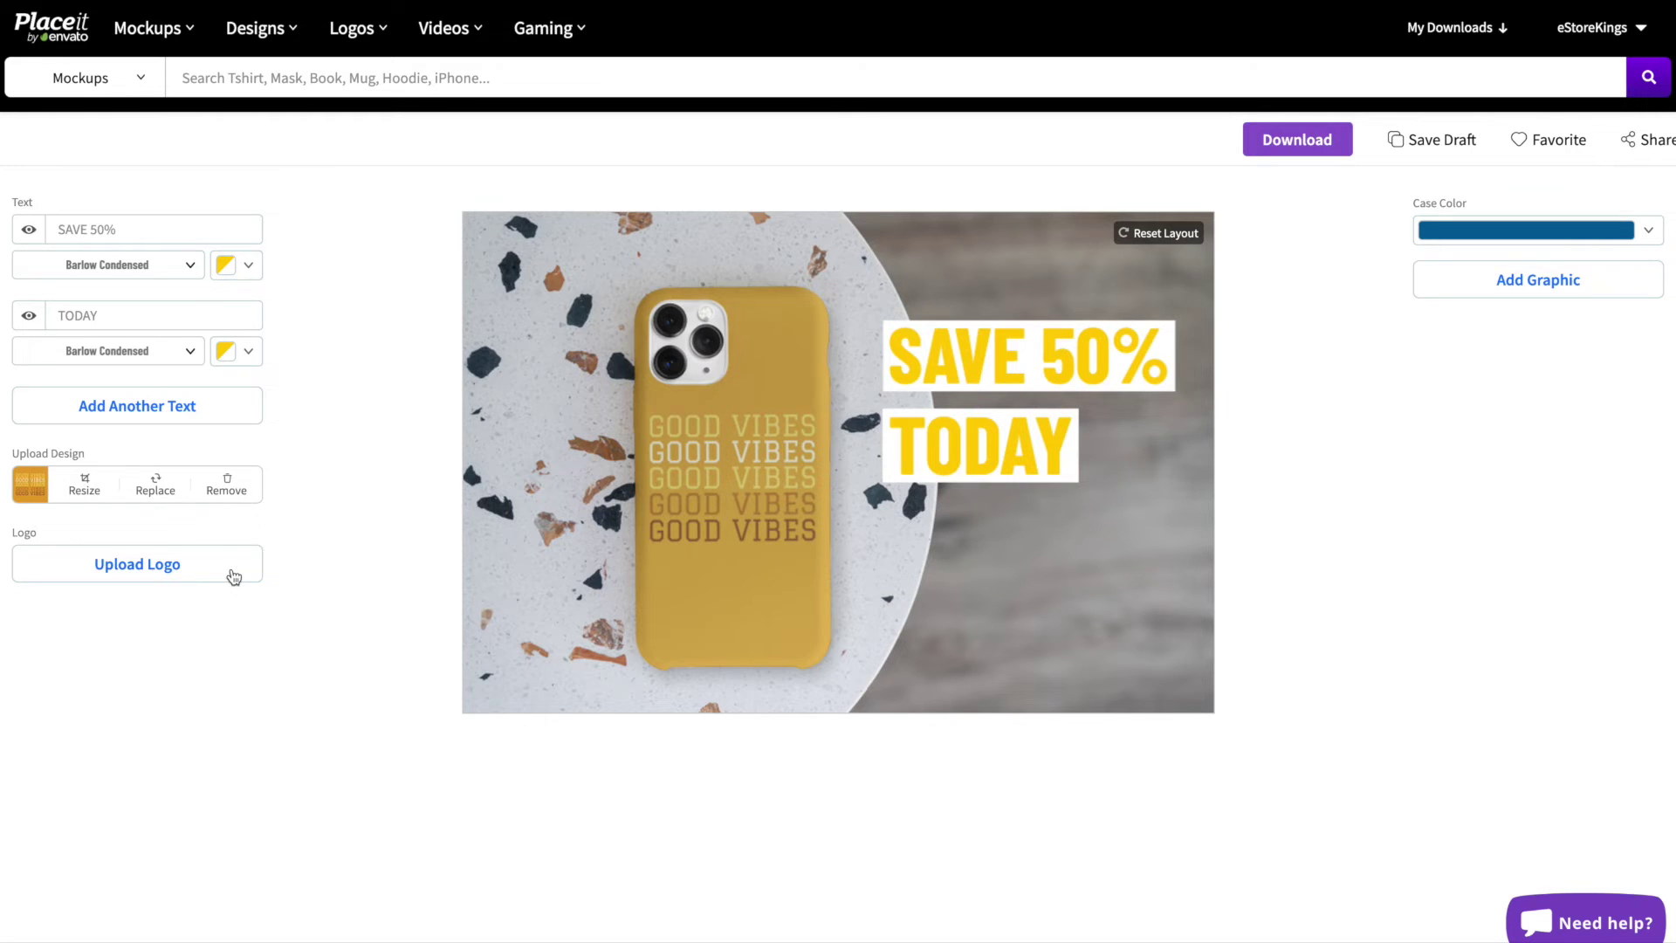
Step: Upload and crop the crowned e logo, then shrink it into the bottom-right corner
{"action": "left_click", "coordinate": [234, 576]}
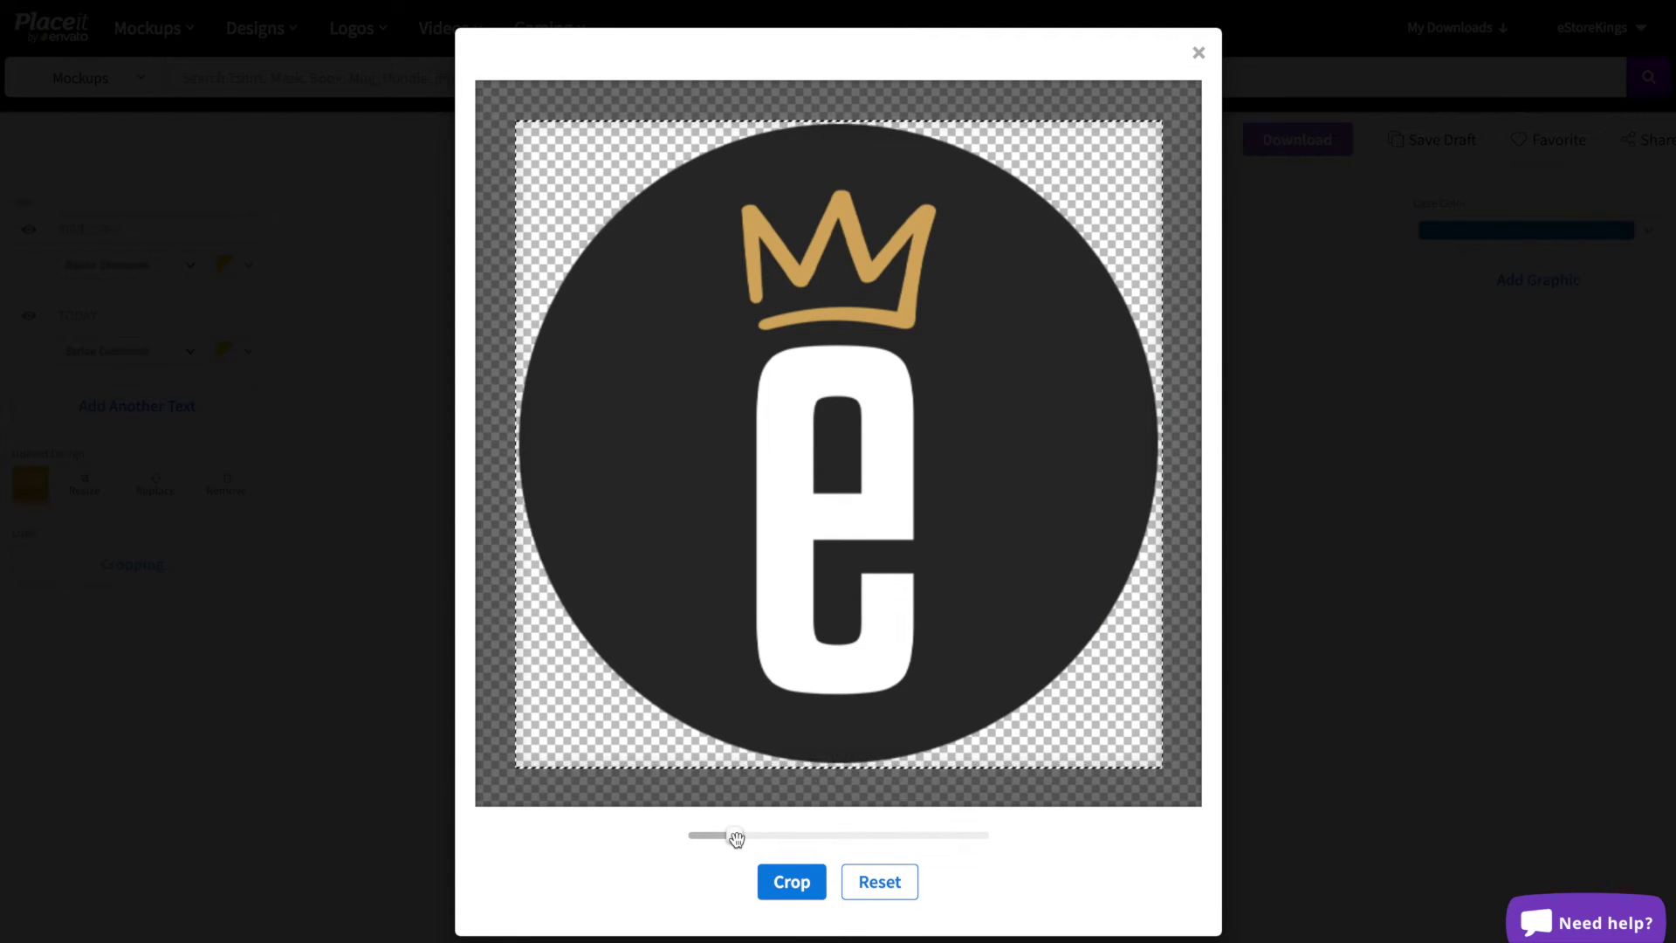
{"action": "left_click_drag", "start_coordinate": [738, 838], "coordinate": [717, 838]}
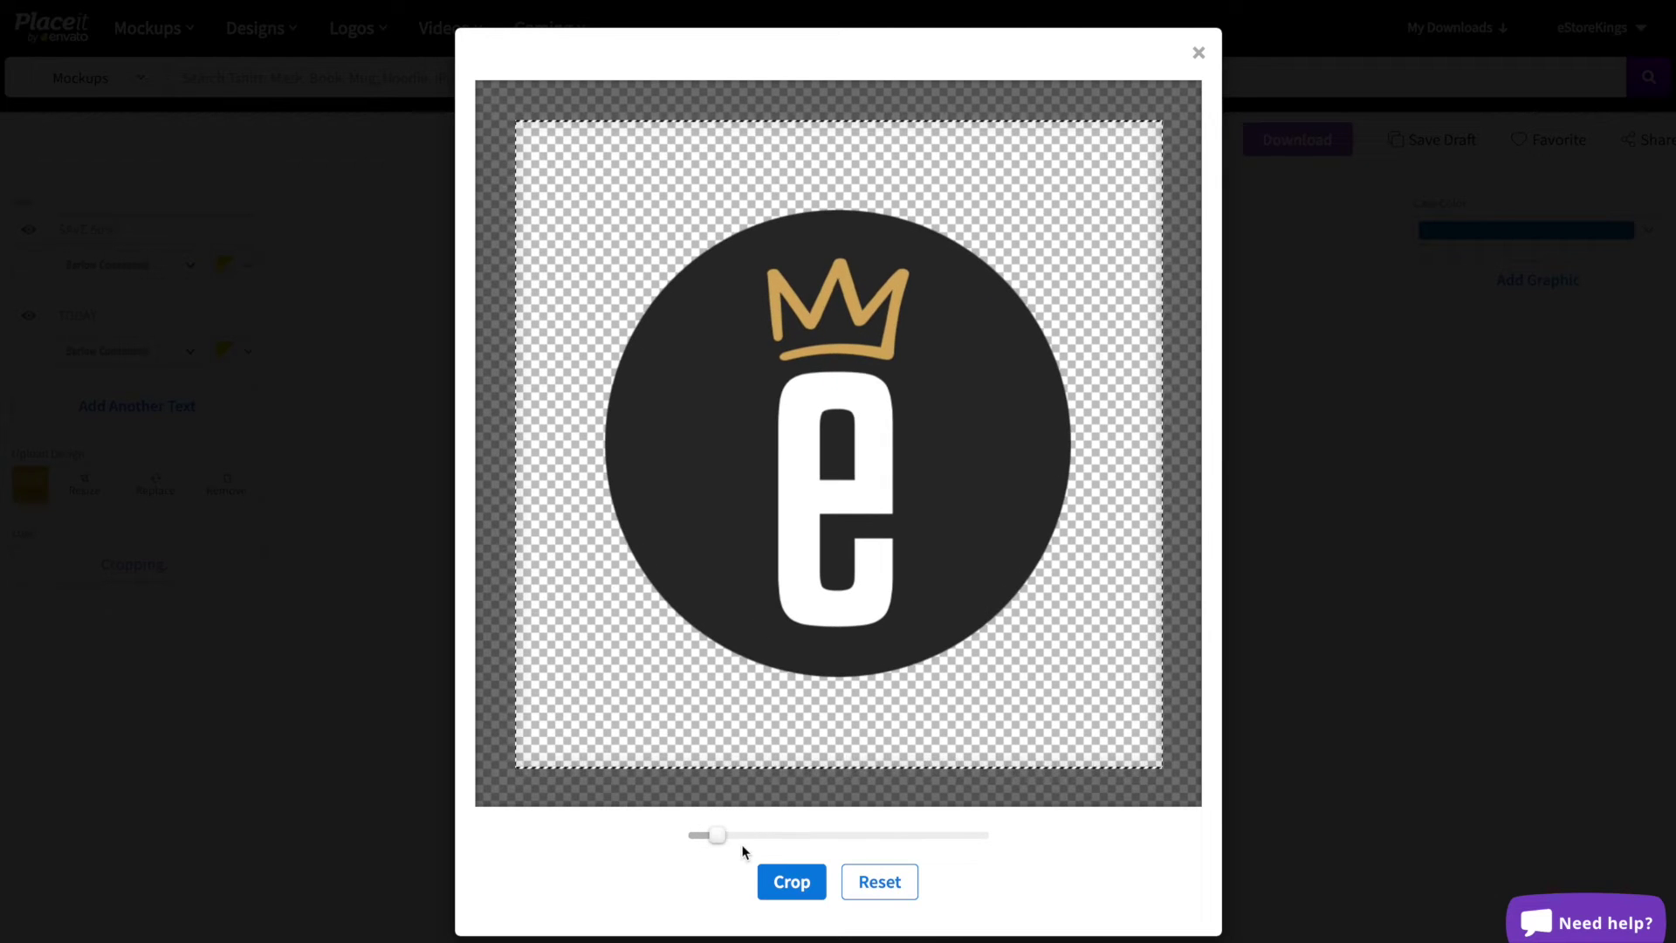
{"action": "left_click", "coordinate": [765, 899]}
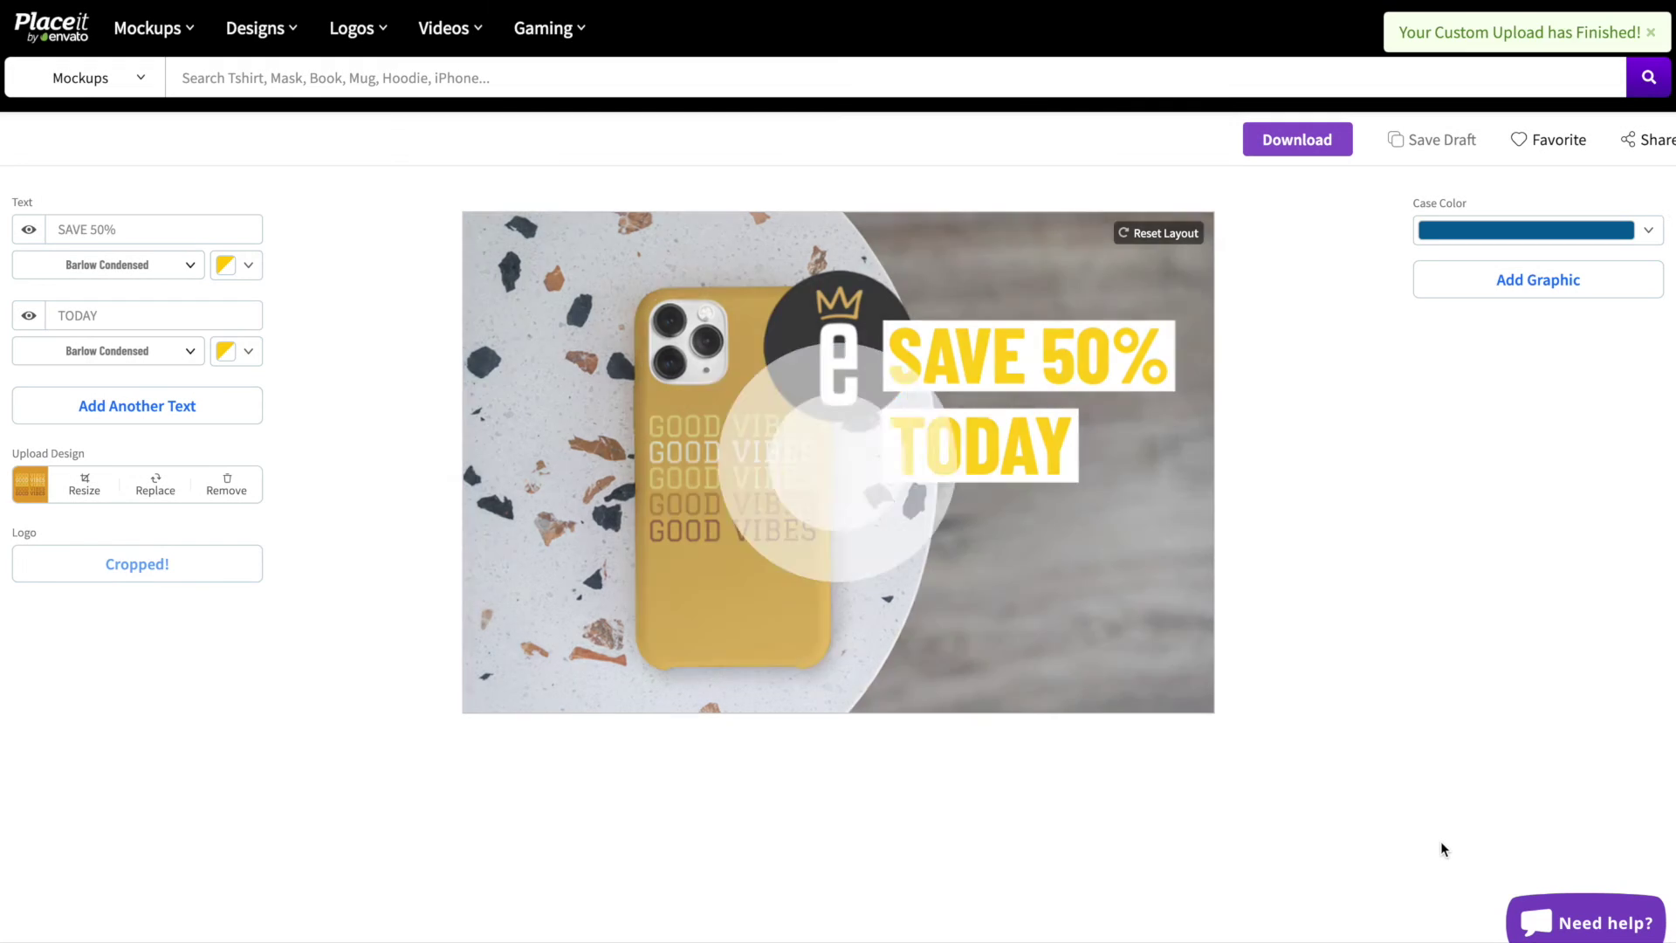
{"action": "left_click_drag", "start_coordinate": [799, 330], "coordinate": [1037, 588]}
{"action": "left_click_drag", "start_coordinate": [987, 514], "coordinate": [1144, 653]}
{"action": "left_click", "coordinate": [1299, 677]}
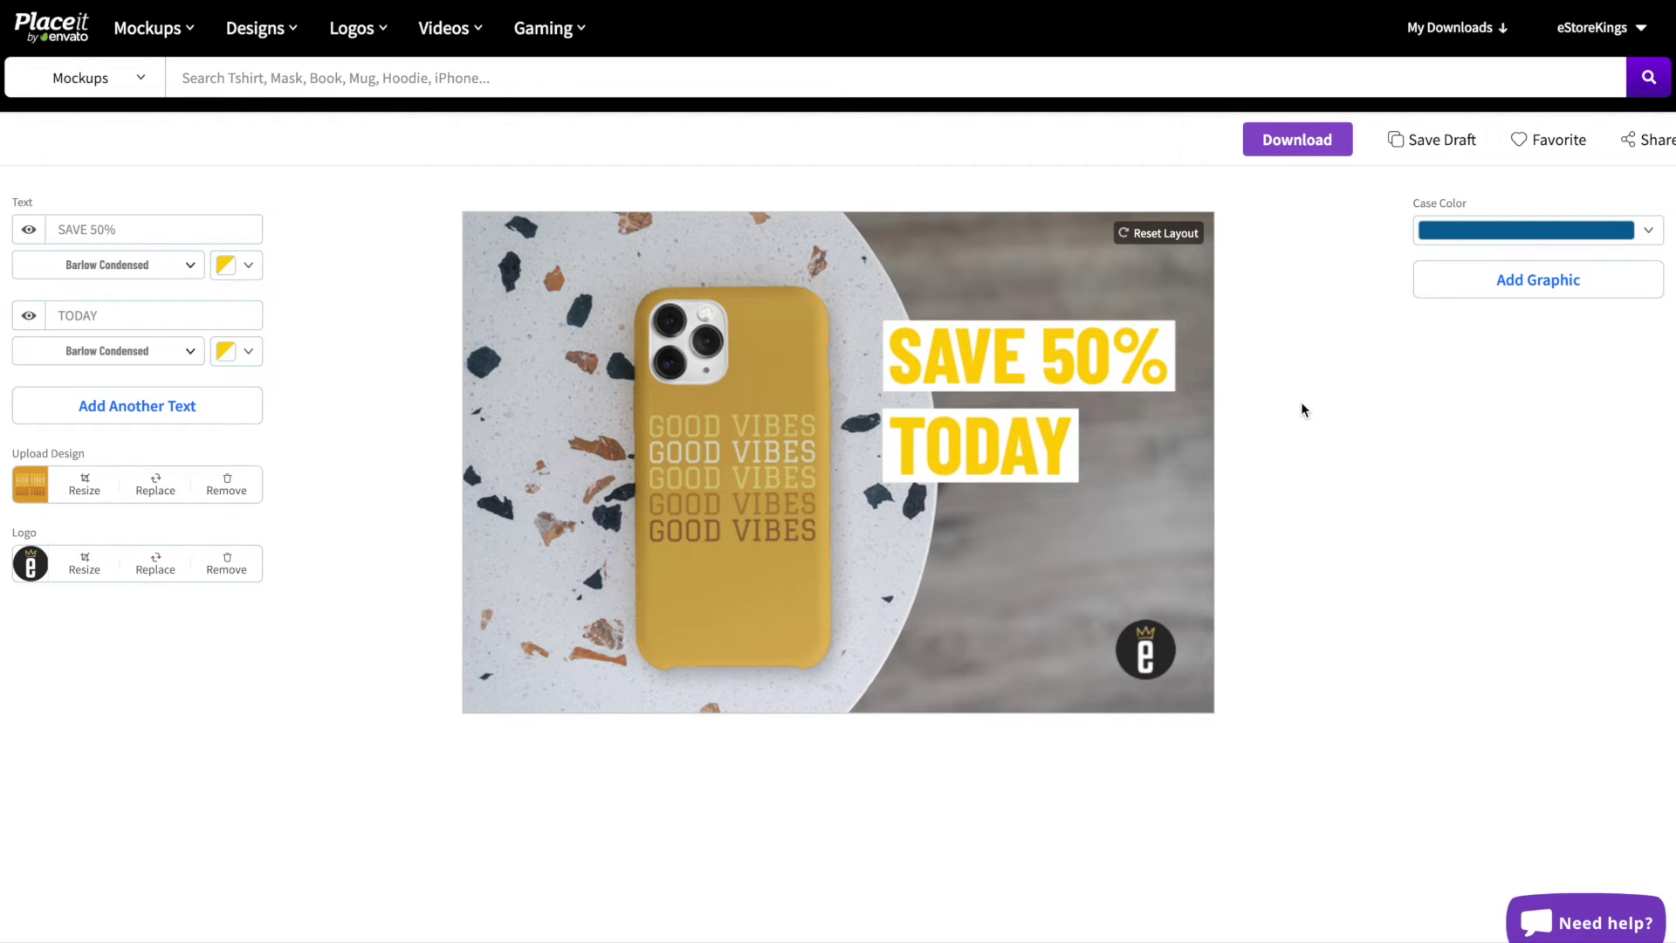
Step: Download the finished terrazzo phone case mockup and dismiss the processing downloads list
{"action": "left_click", "coordinate": [1305, 152]}
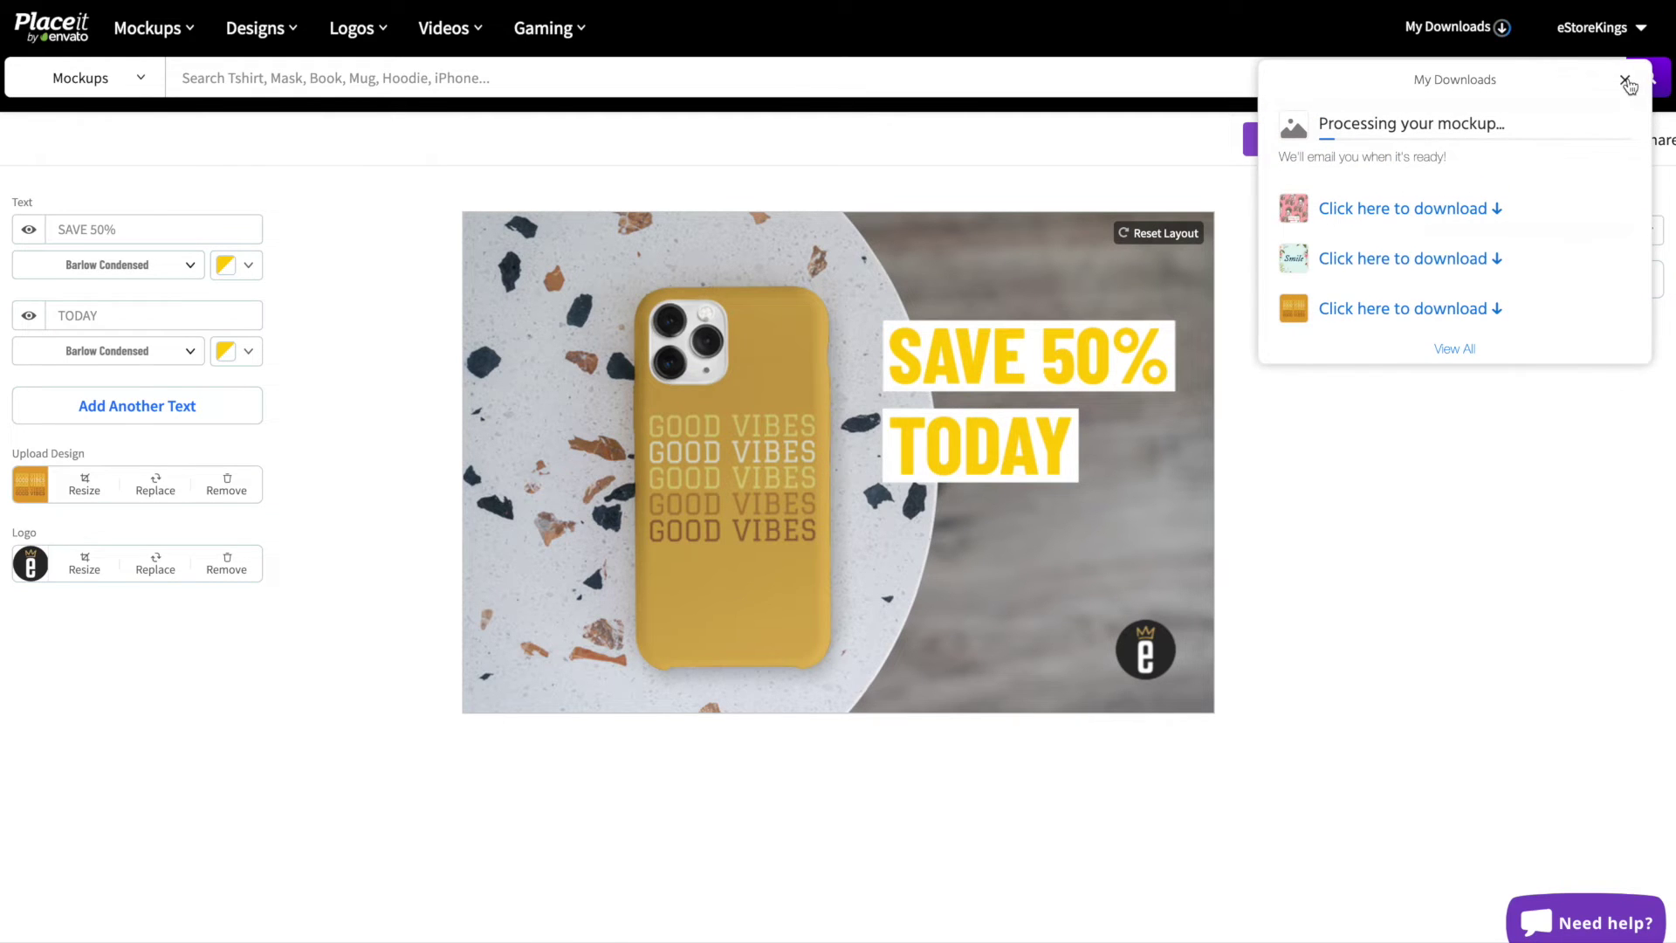
{"action": "left_click", "coordinate": [1624, 80]}
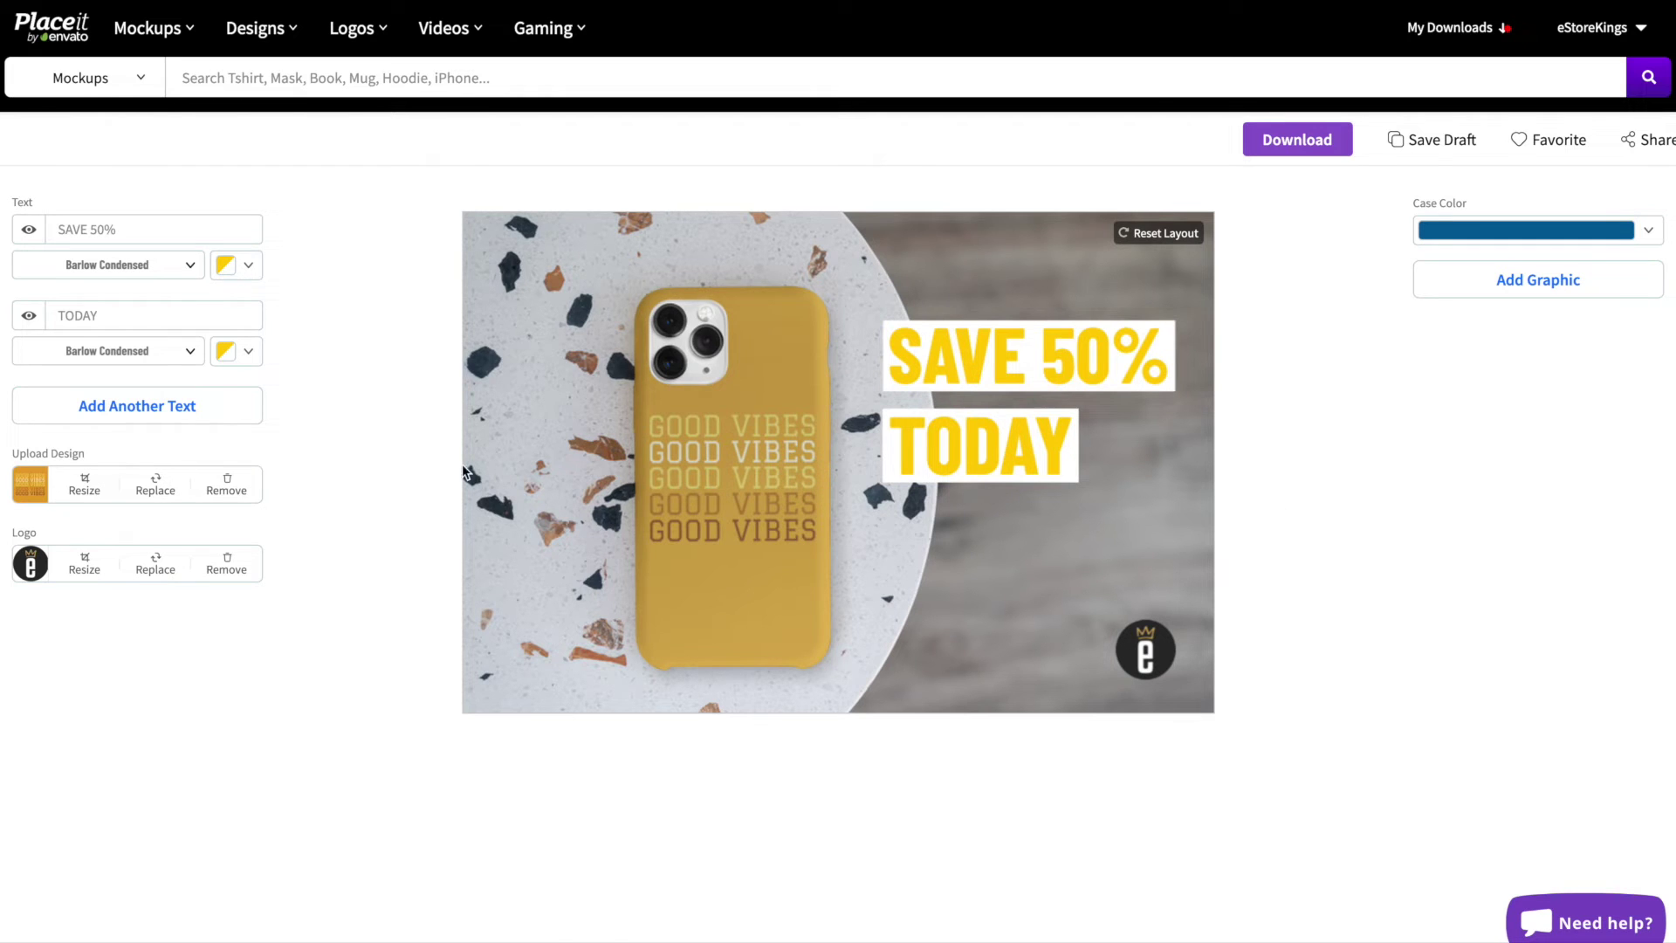
{"action": "mouse_move", "coordinate": [162, 39]}
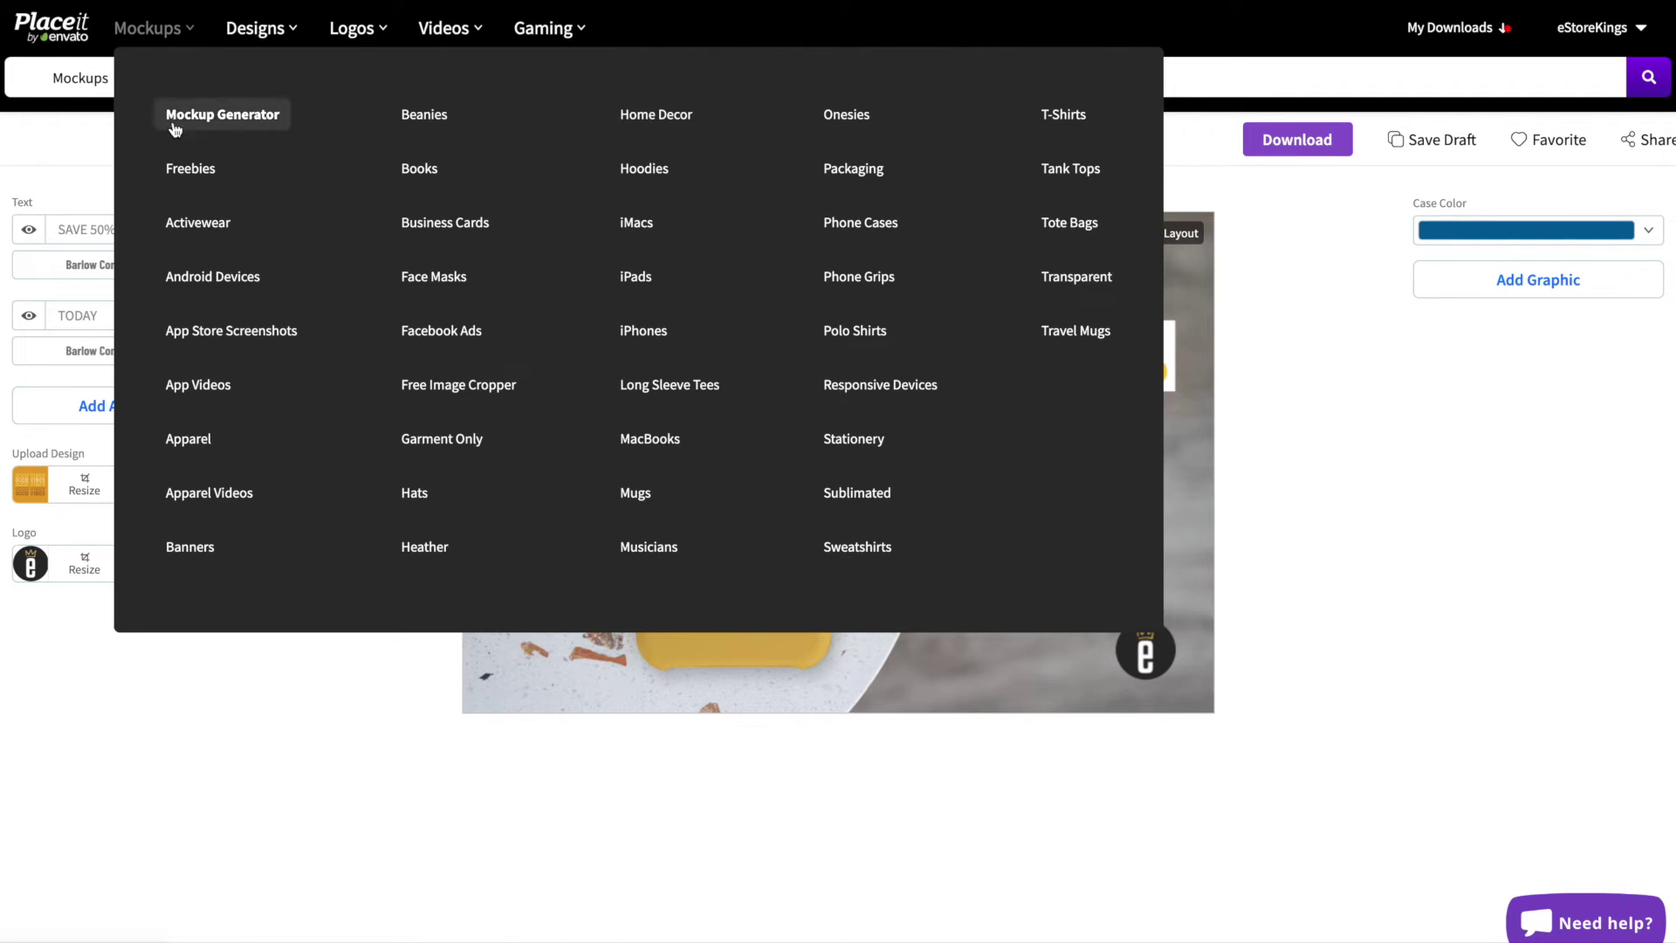
Step: From the Phone Cases listing, open the Phone Case Mockup Featuring a Woman in a Hijab
{"action": "left_click", "coordinate": [864, 226]}
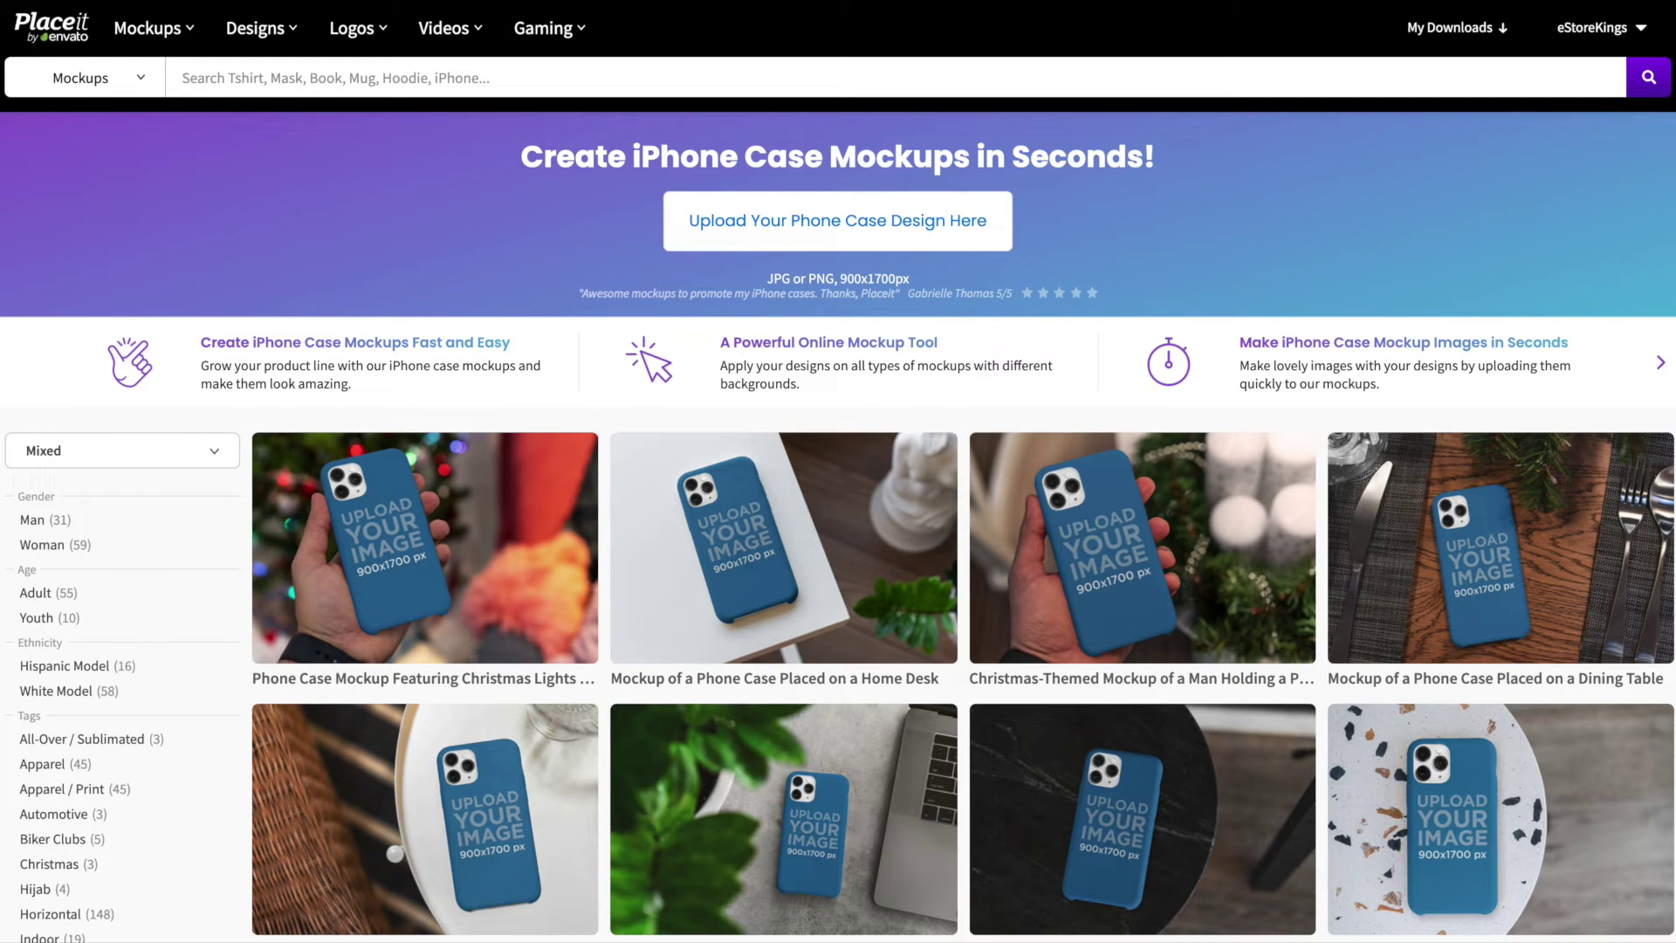
{"action": "scroll", "coordinate": [1672, 219], "scroll_direction": "down", "scroll_amount": 5}
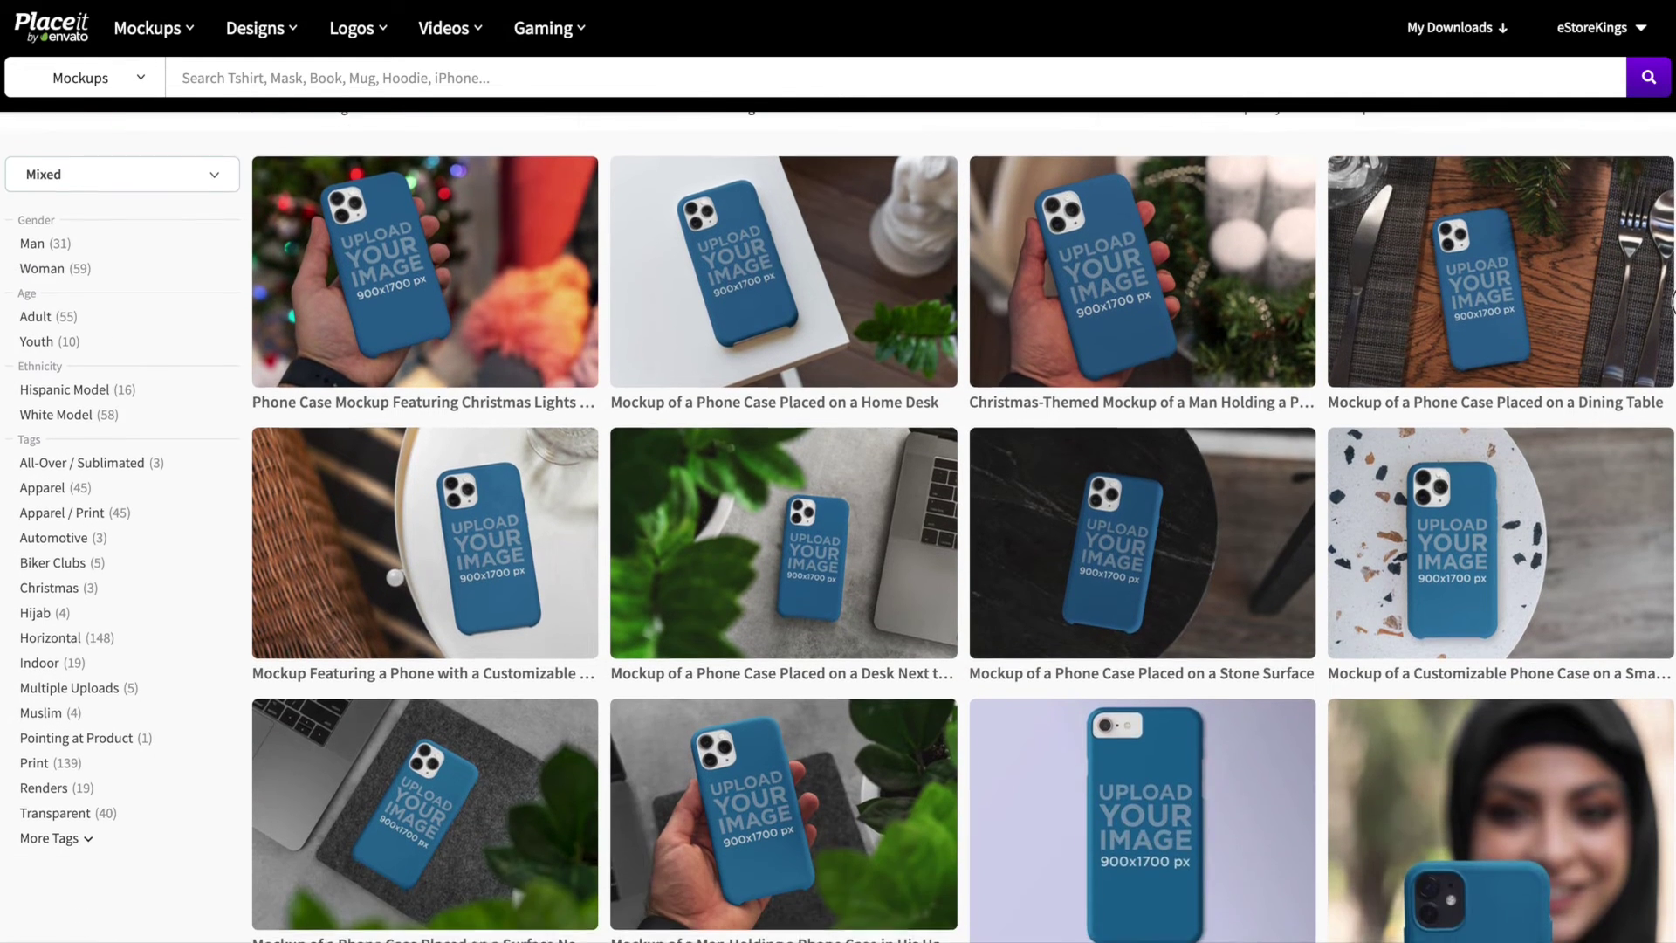
{"action": "scroll", "coordinate": [1606, 790], "scroll_direction": "down", "scroll_amount": 4}
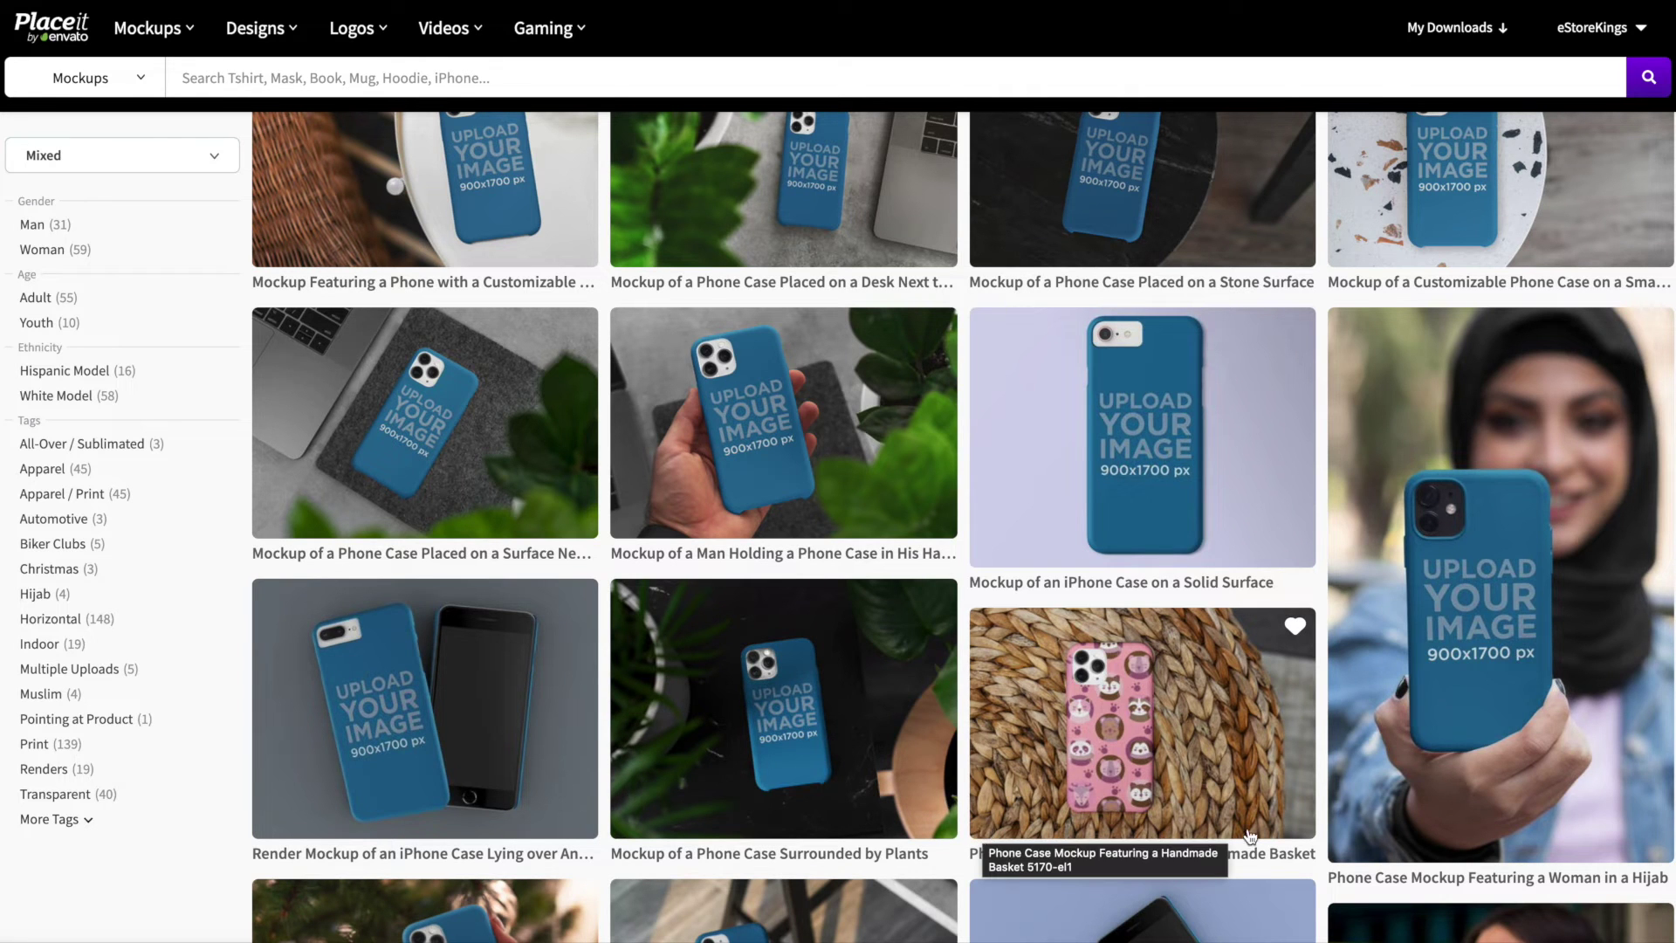
{"action": "left_click", "coordinate": [1382, 836]}
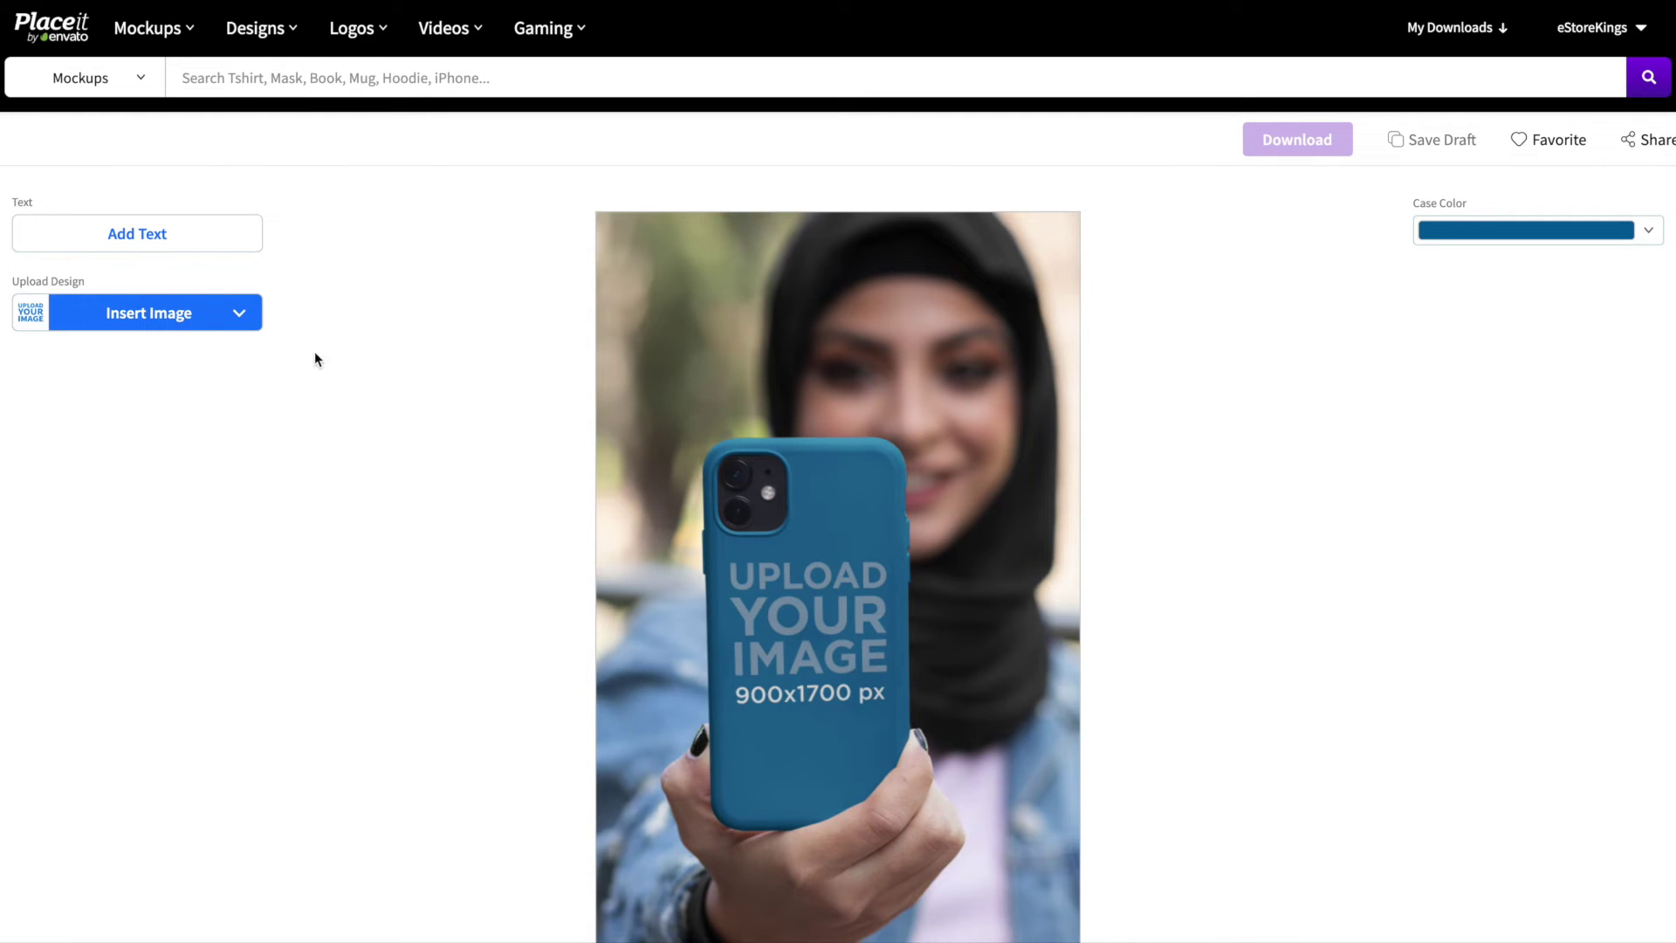
Step: Upload the floral Smile image, zoom in slightly and crop it onto the held case
{"action": "left_click", "coordinate": [247, 326]}
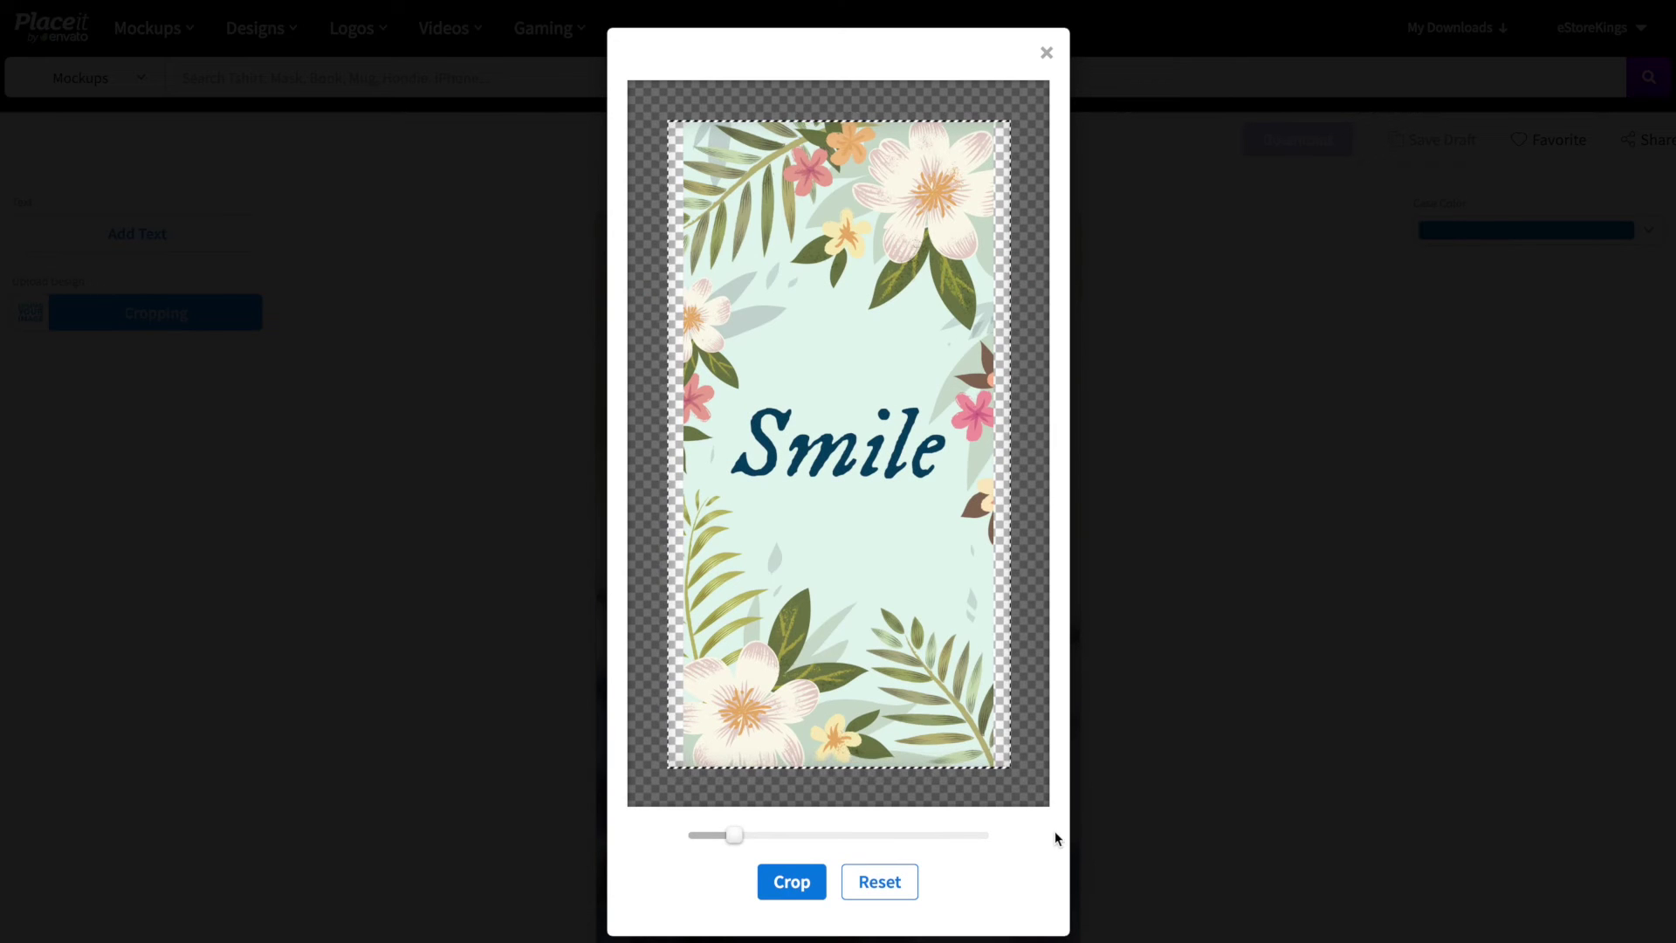
{"action": "left_click", "coordinate": [734, 834]}
{"action": "left_click_drag", "start_coordinate": [734, 835], "coordinate": [743, 835]}
{"action": "left_click", "coordinate": [772, 881]}
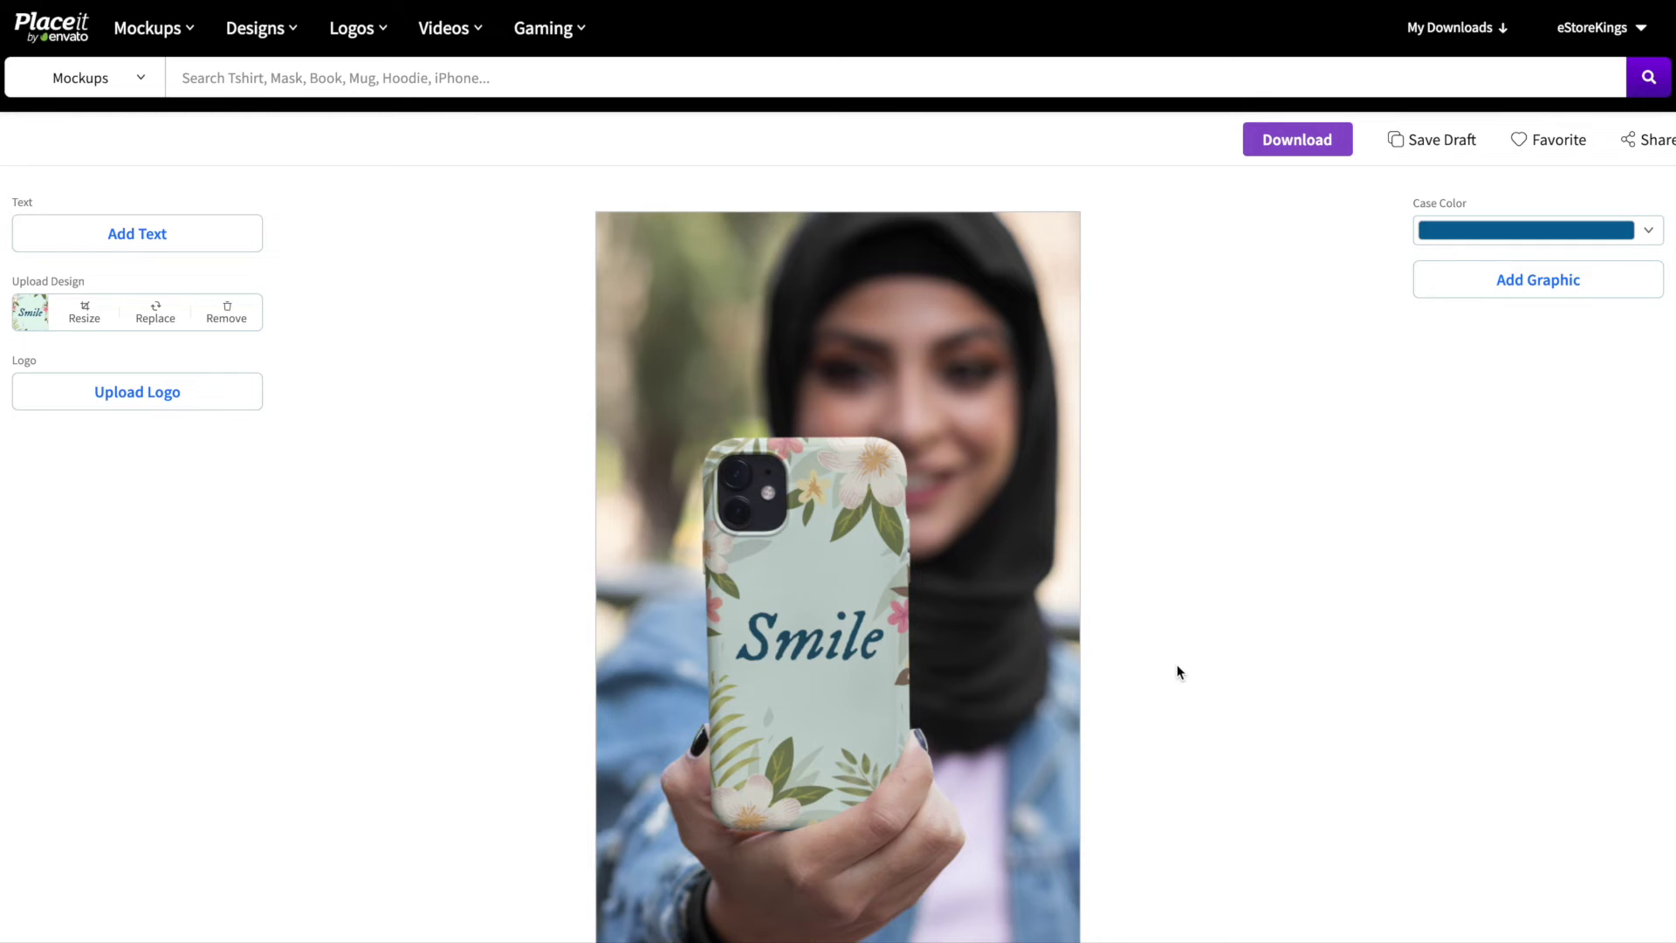
{"action": "mouse_move", "coordinate": [141, 33]}
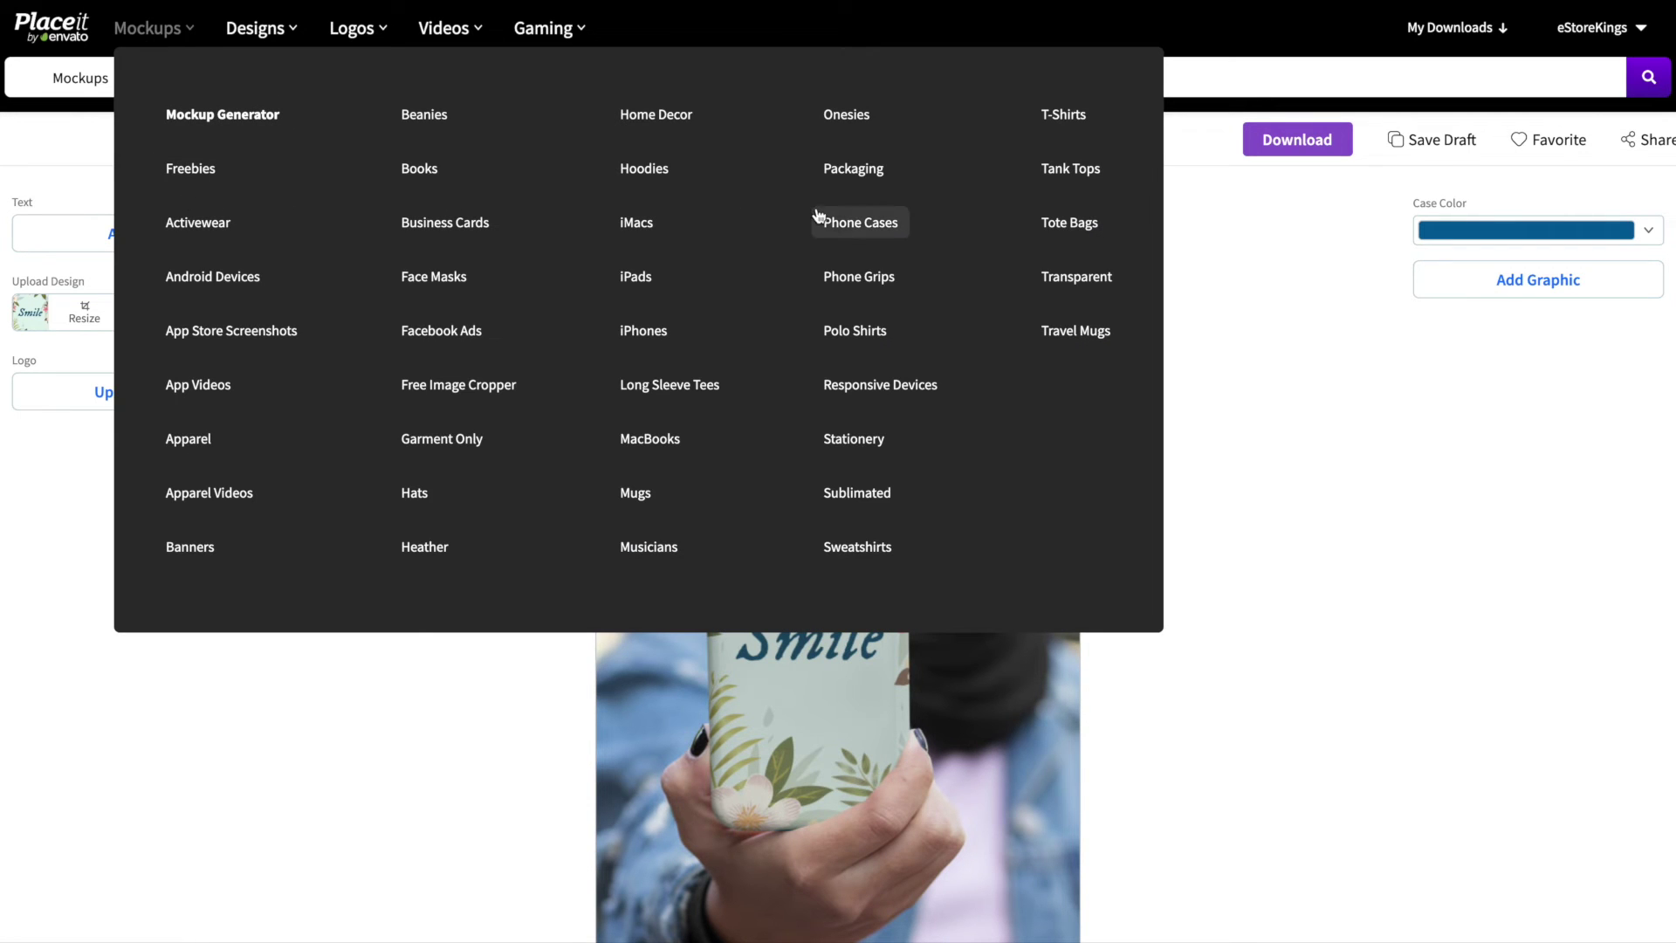
Step: Filter phone case mockups by the Transparent tag and open Mockup Featuring Three Different iPhone Cases
{"action": "left_click", "coordinate": [856, 225]}
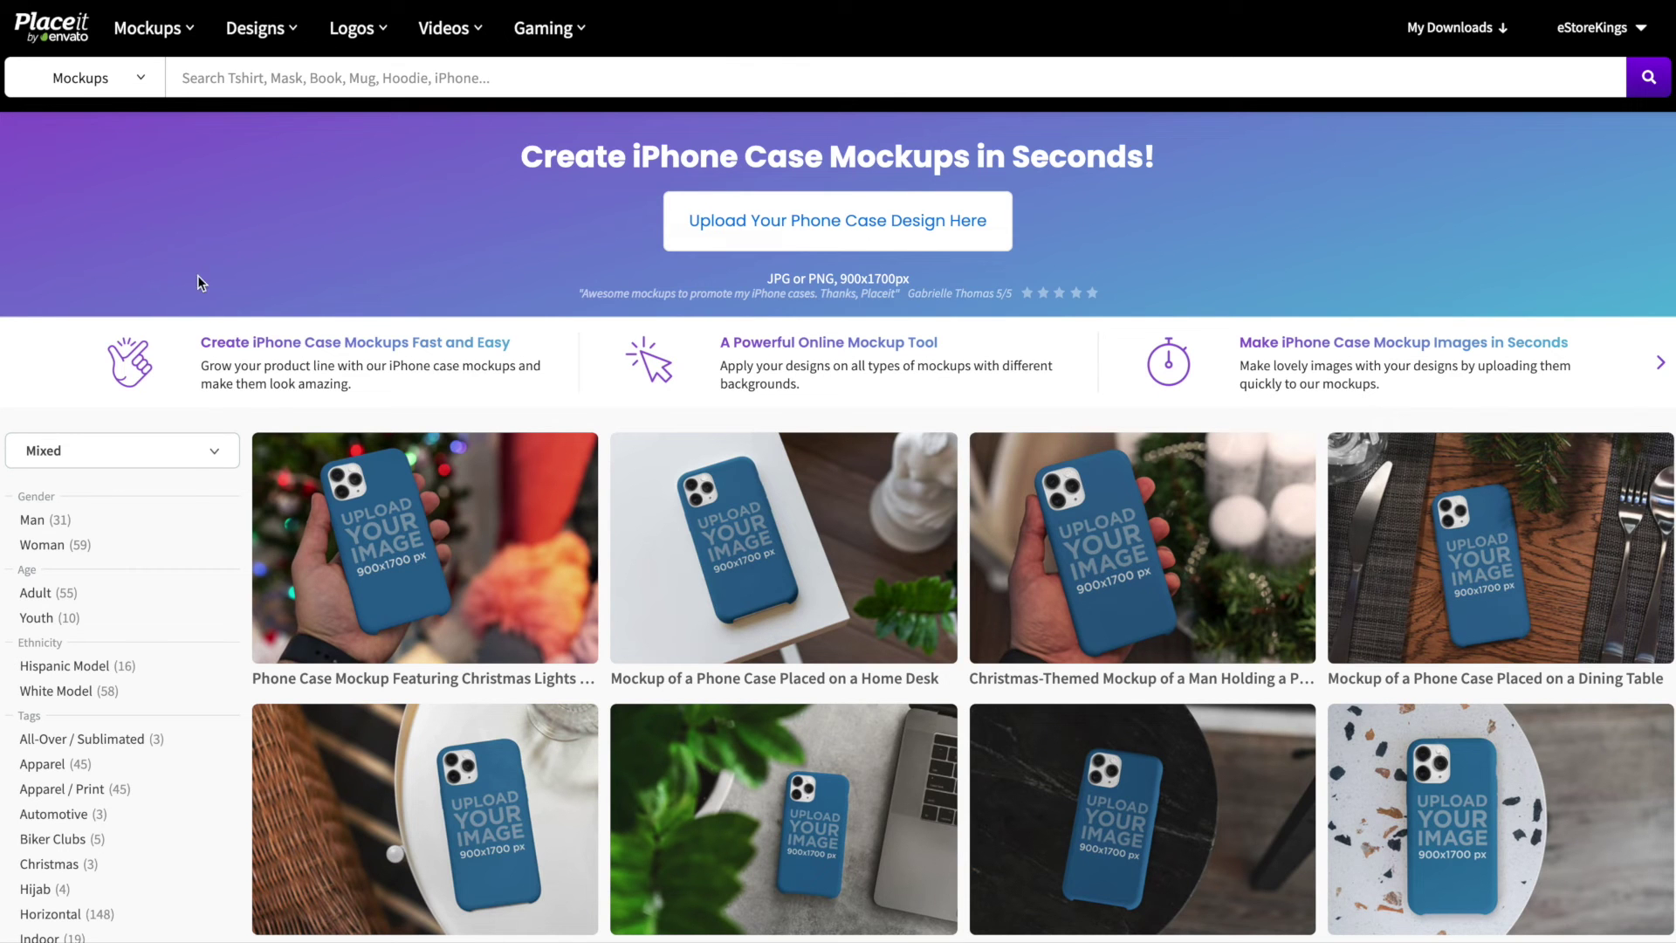
{"action": "scroll", "coordinate": [198, 594], "scroll_direction": "down", "scroll_amount": 3}
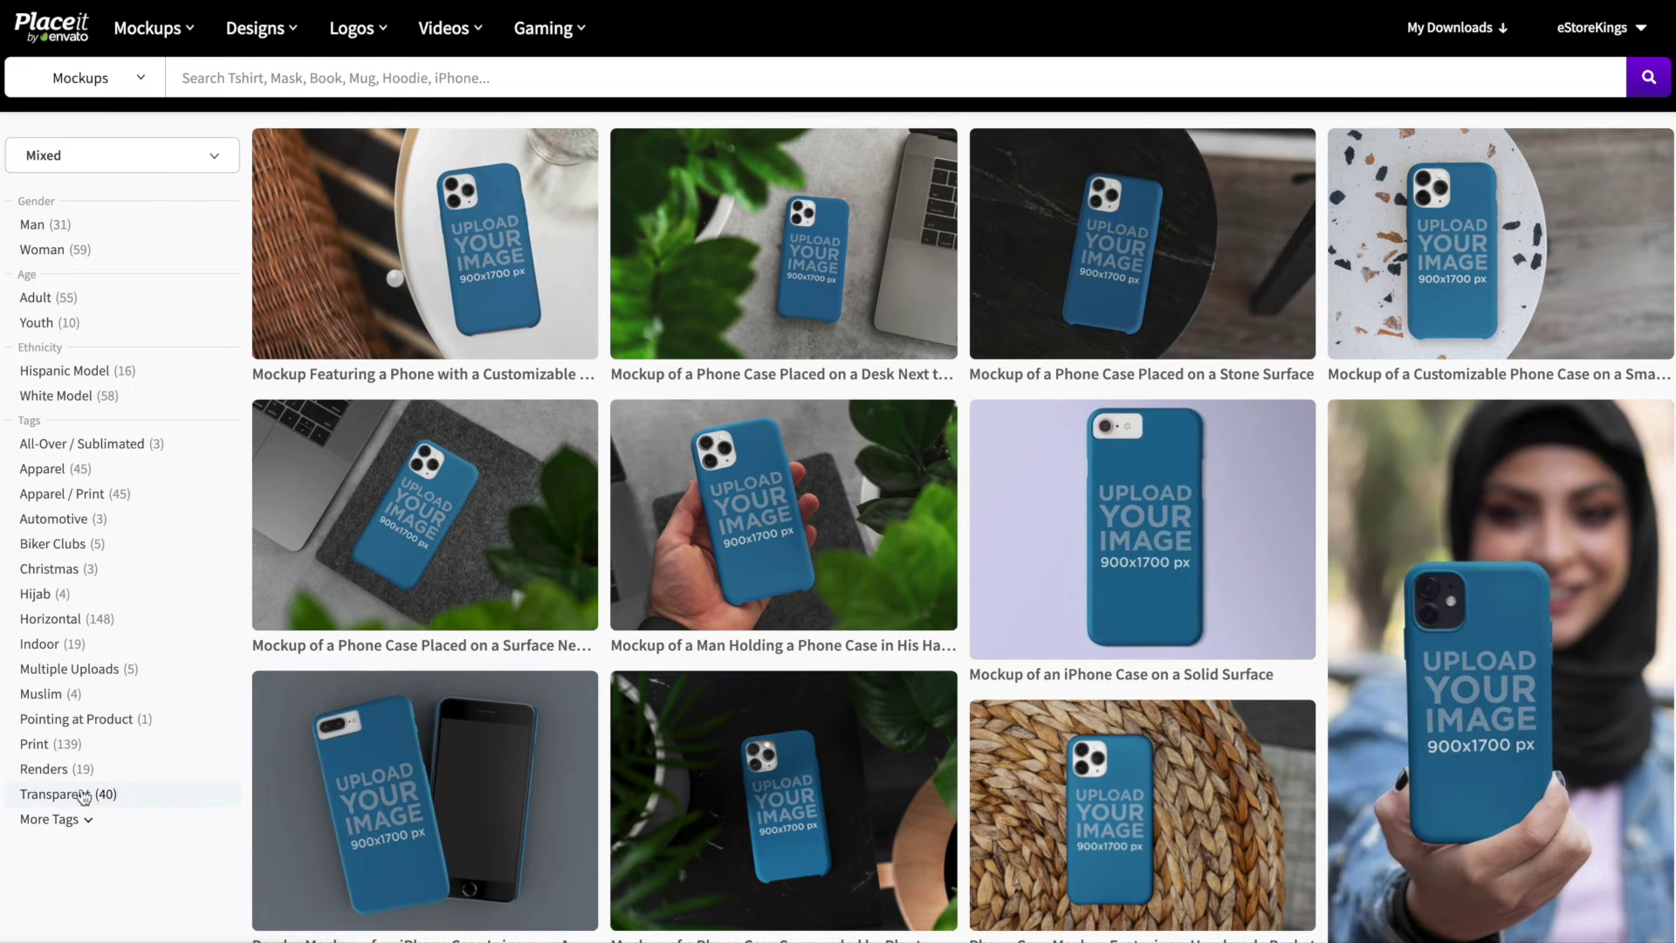
{"action": "left_click", "coordinate": [143, 796]}
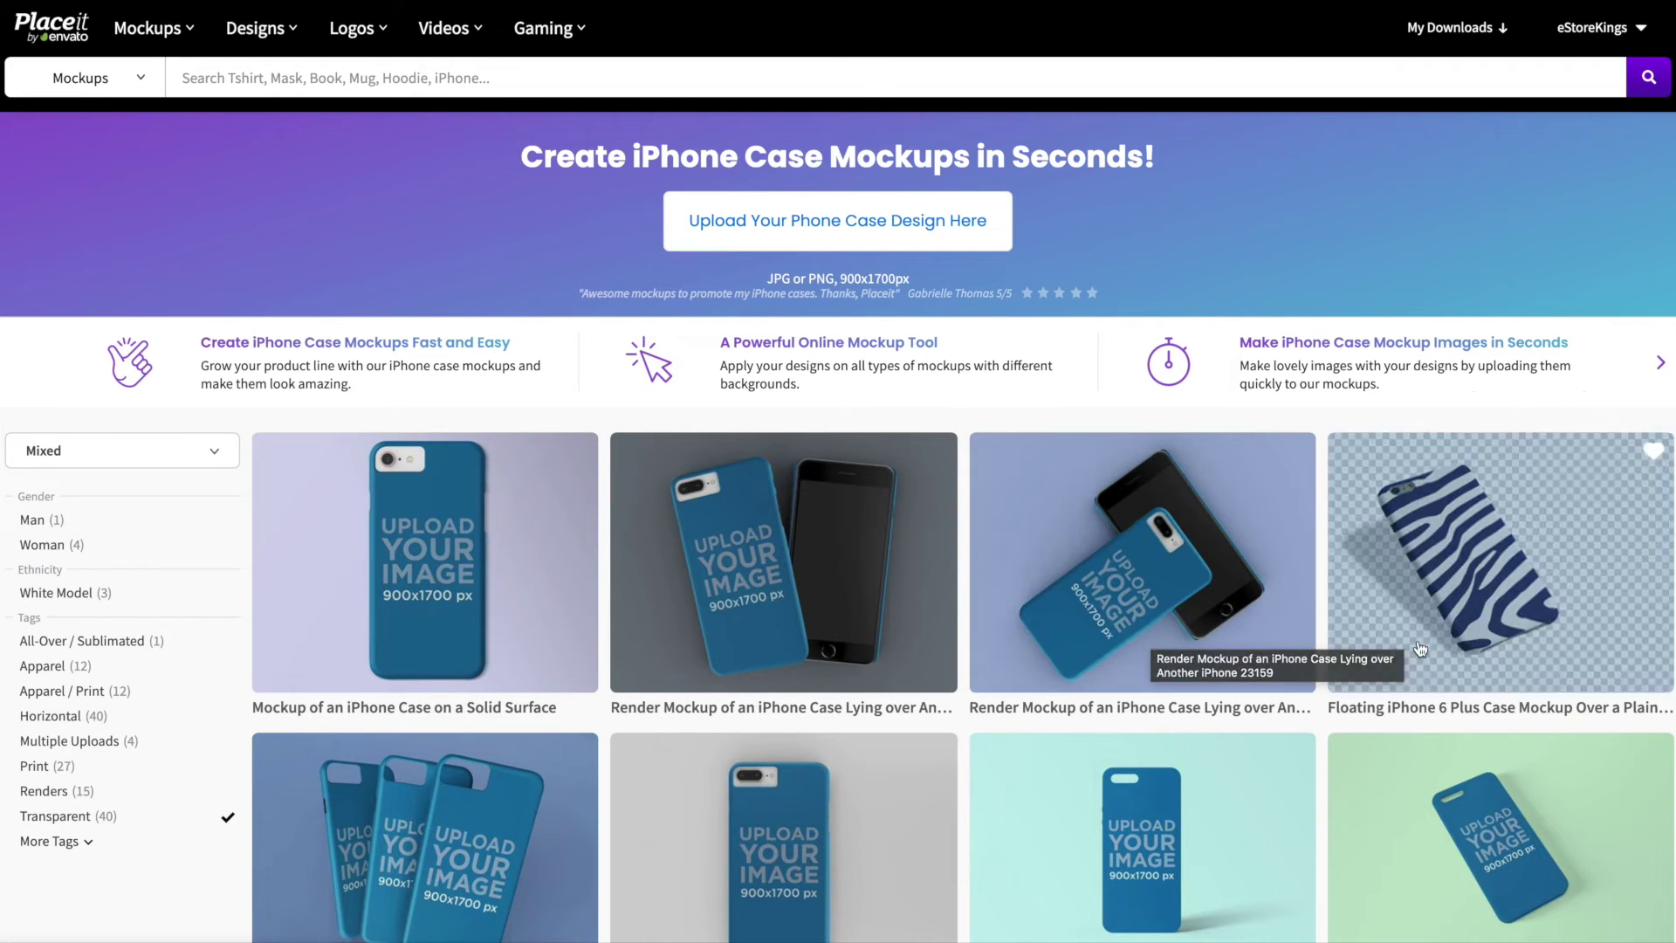
{"action": "scroll", "coordinate": [1426, 649], "scroll_direction": "down", "scroll_amount": 2}
{"action": "scroll", "coordinate": [1426, 648], "scroll_direction": "down", "scroll_amount": 3}
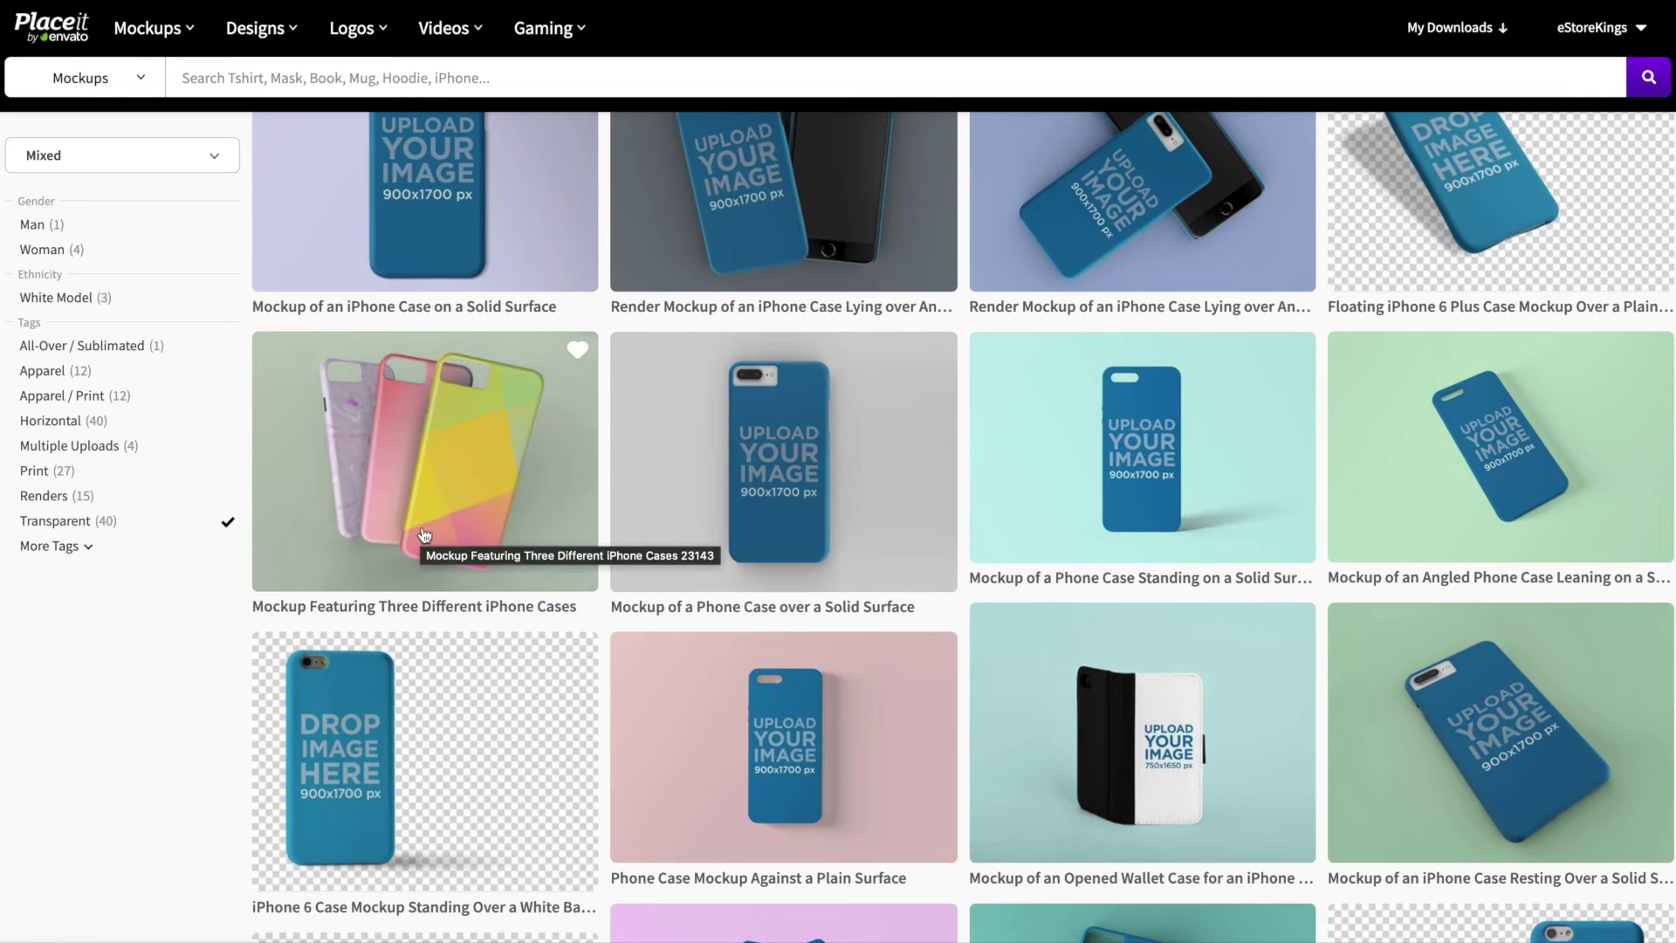
{"action": "left_click", "coordinate": [561, 524]}
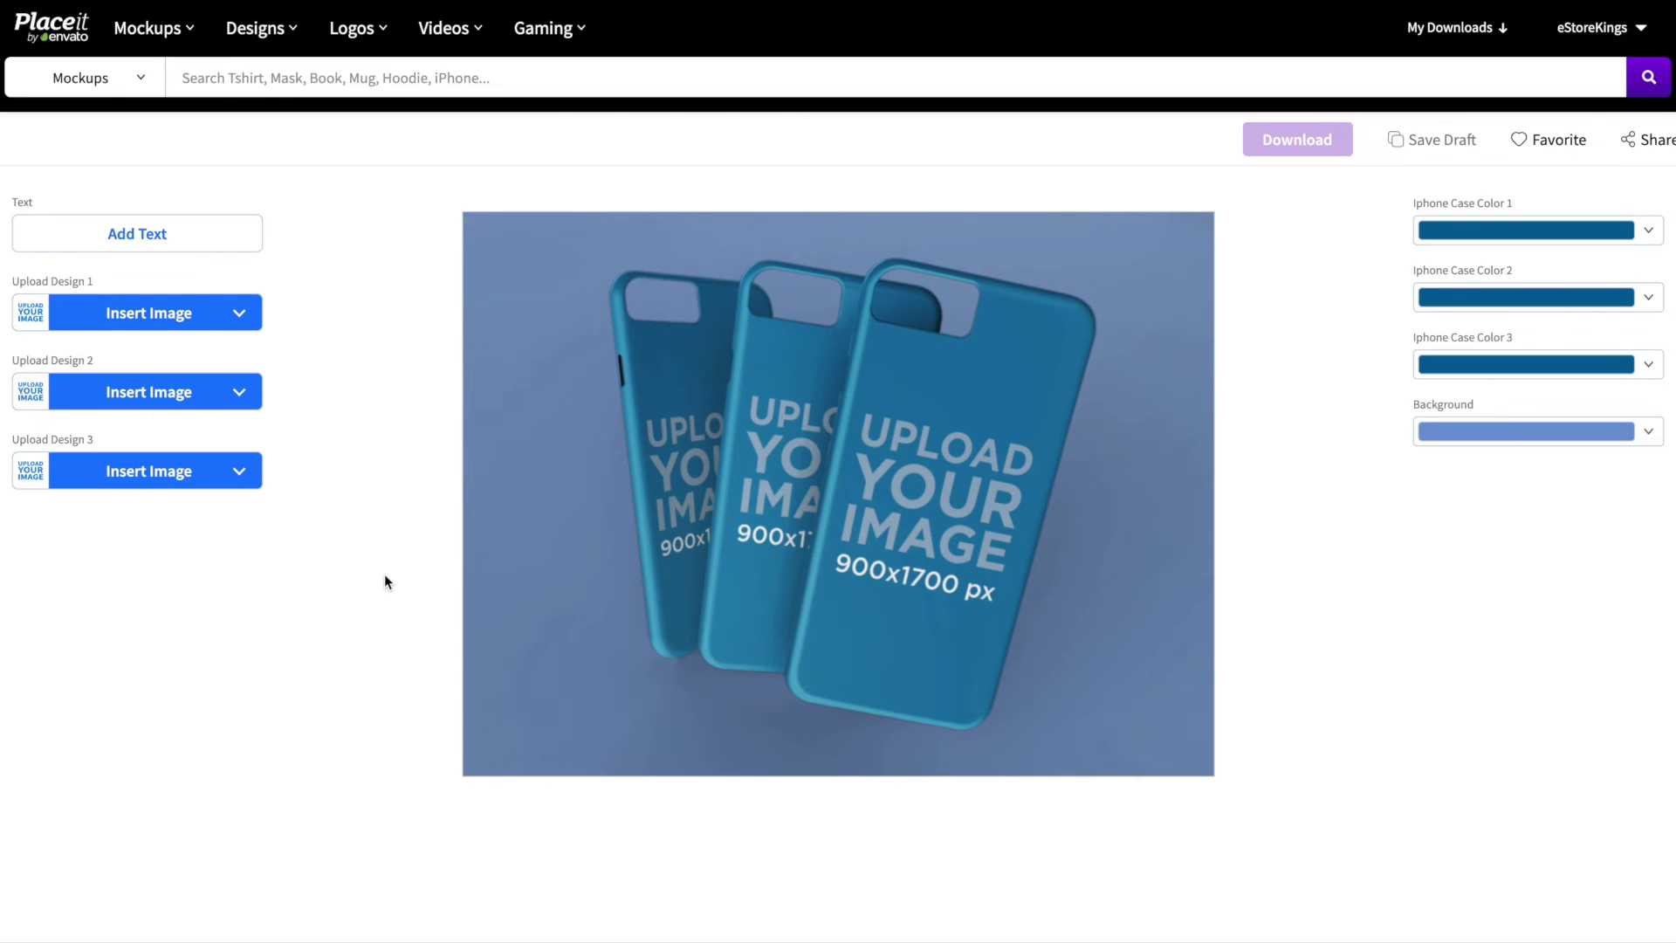
Step: Upload and crop the GOOD VIBES design into Design 1, the front case
{"action": "left_click", "coordinate": [240, 314]}
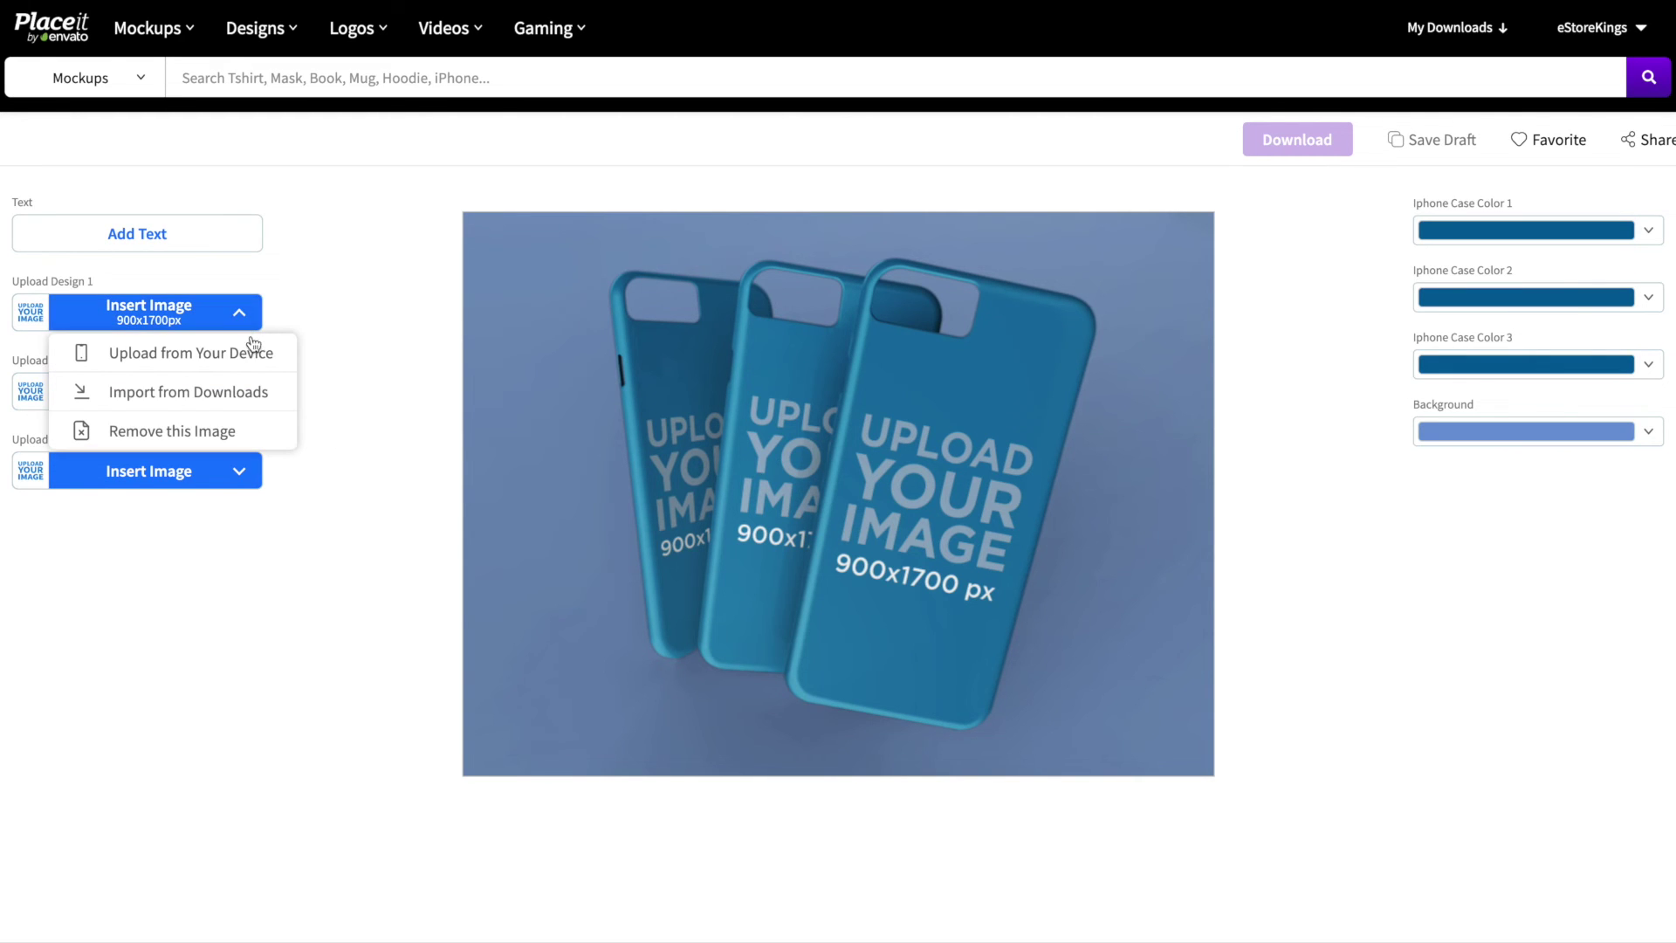
{"action": "left_click", "coordinate": [251, 350]}
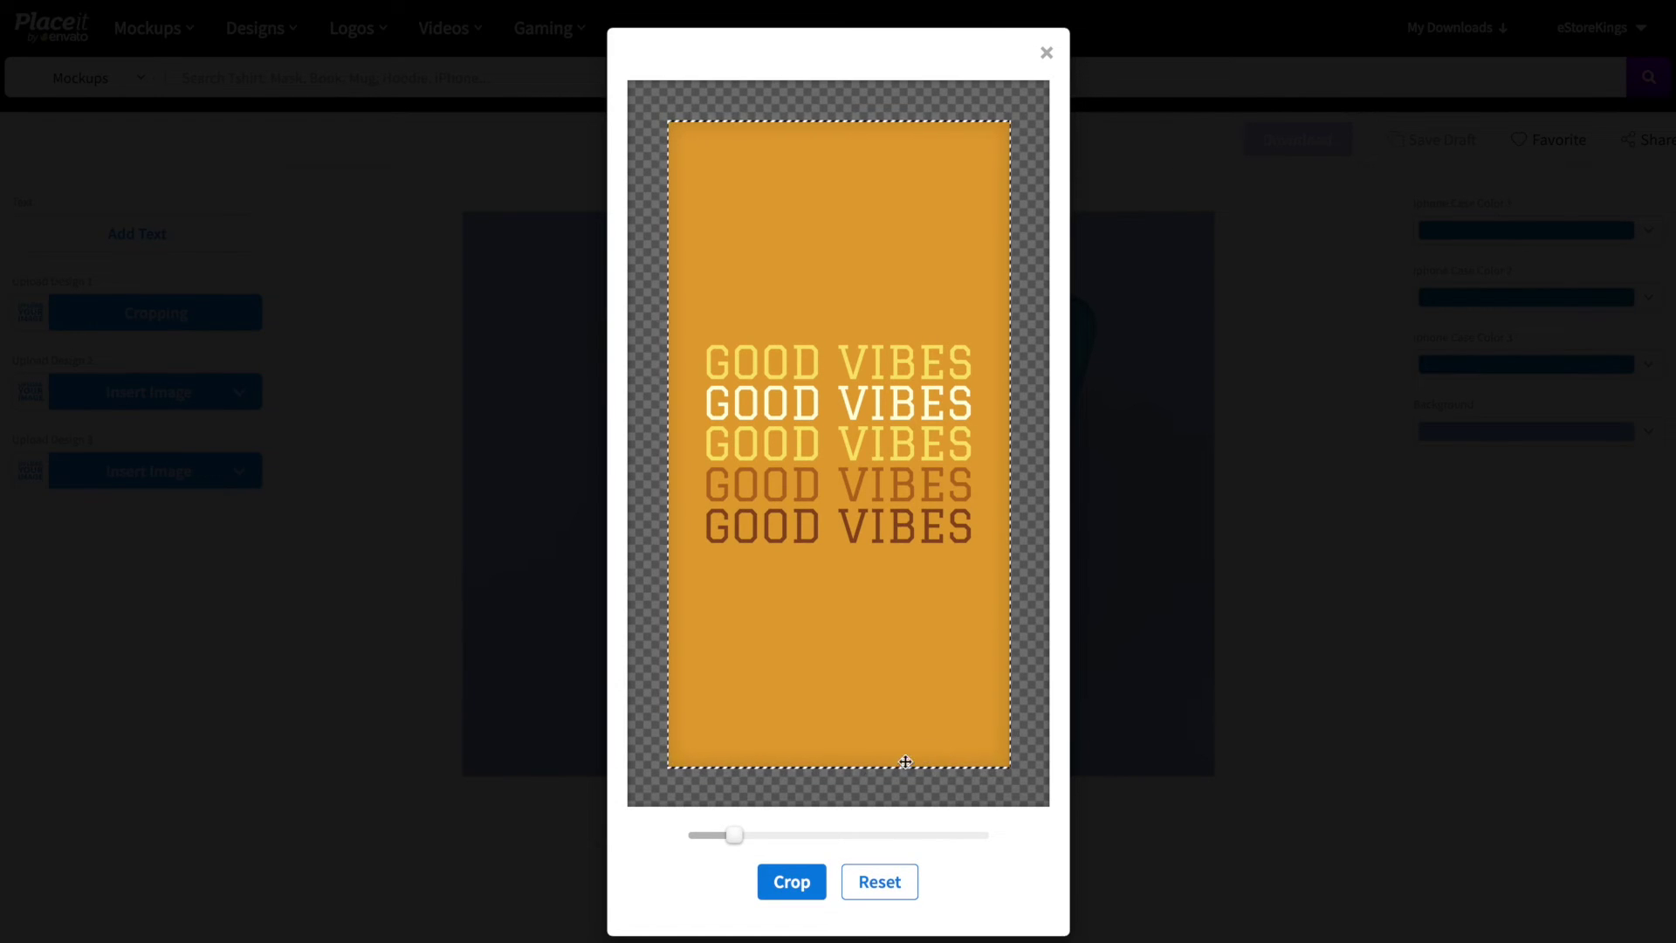
{"action": "left_click_drag", "start_coordinate": [734, 834], "coordinate": [738, 836]}
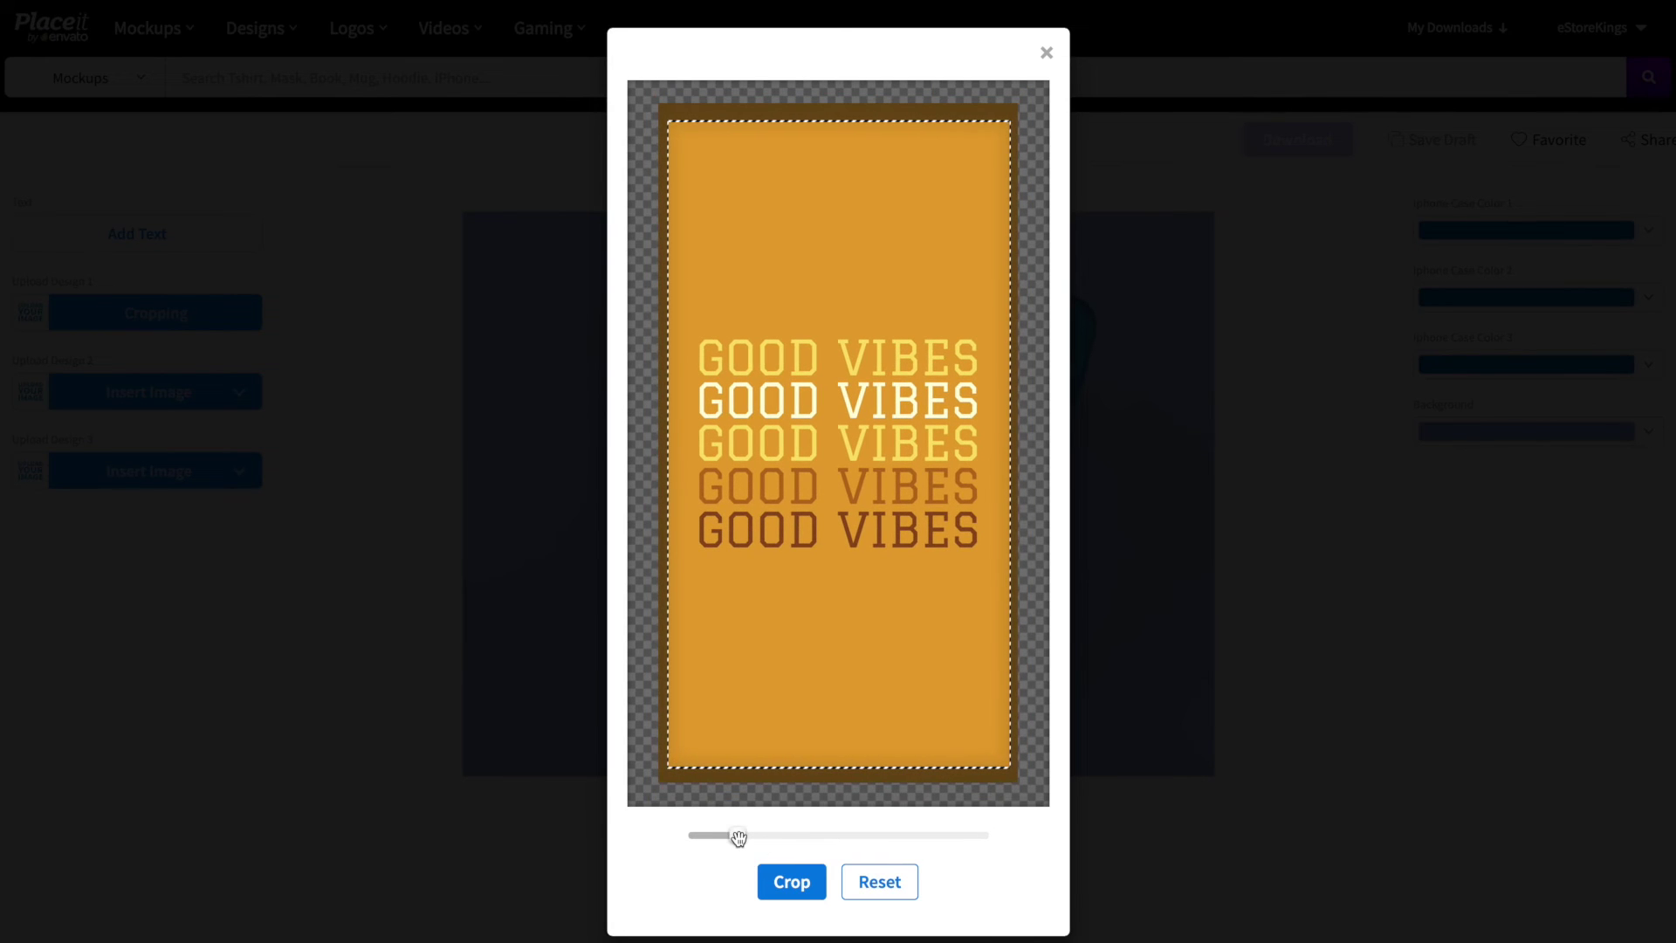
{"action": "left_click", "coordinate": [770, 877]}
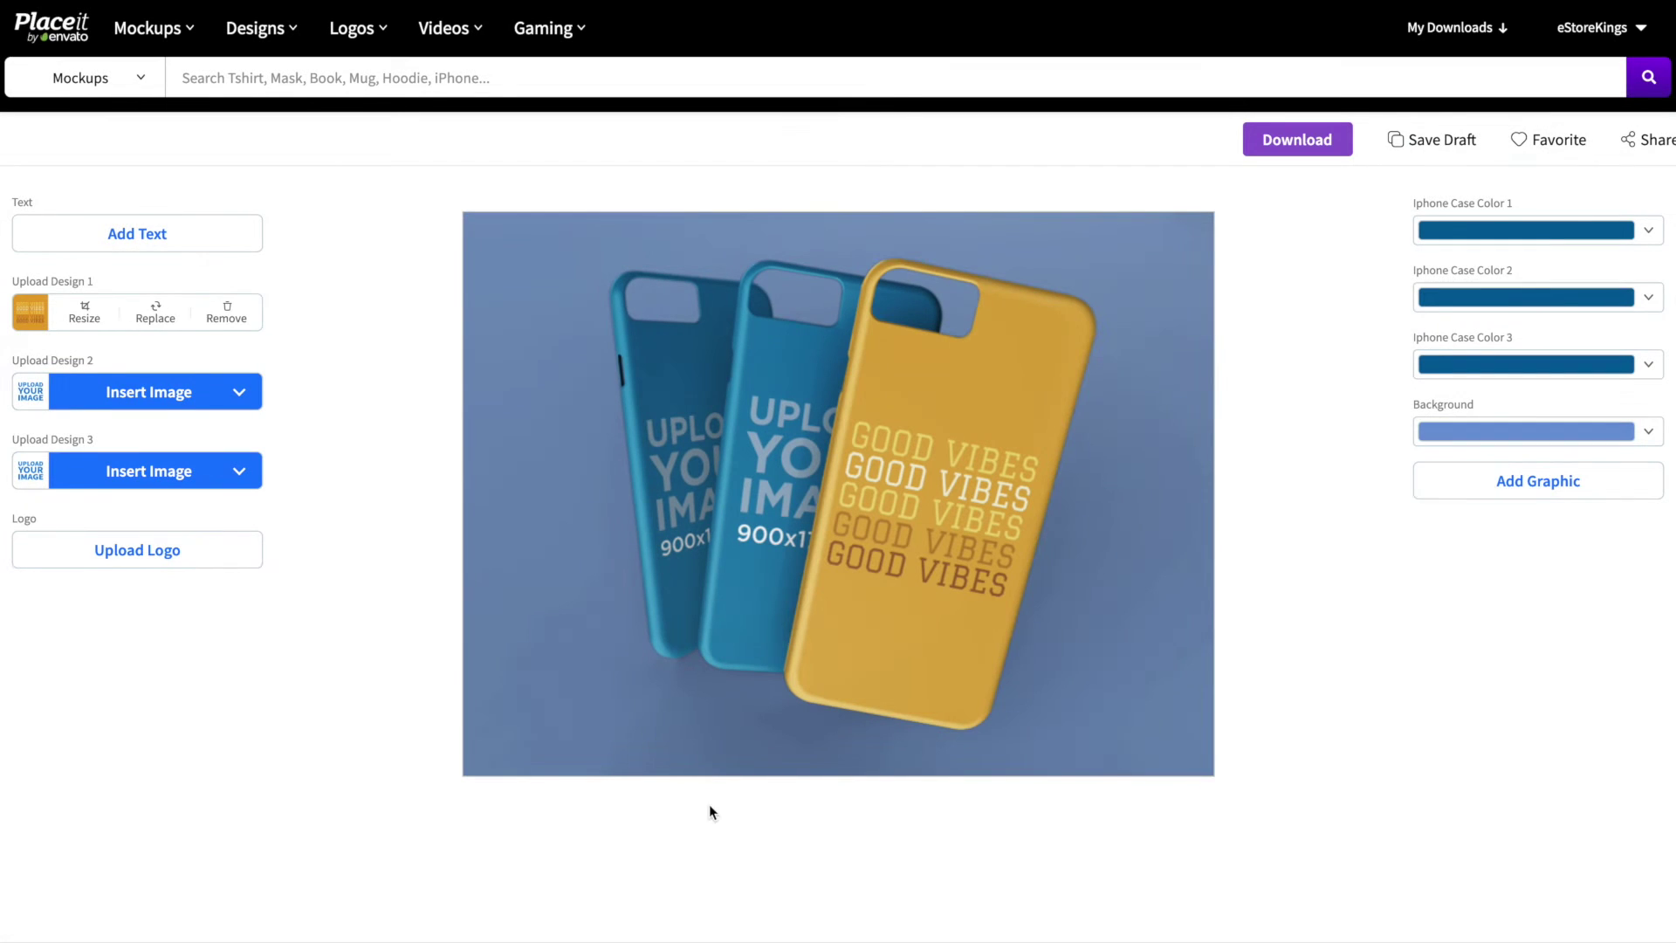
Step: Upload and crop the floral Smile design into Design 2, the middle case
{"action": "left_click", "coordinate": [181, 400]}
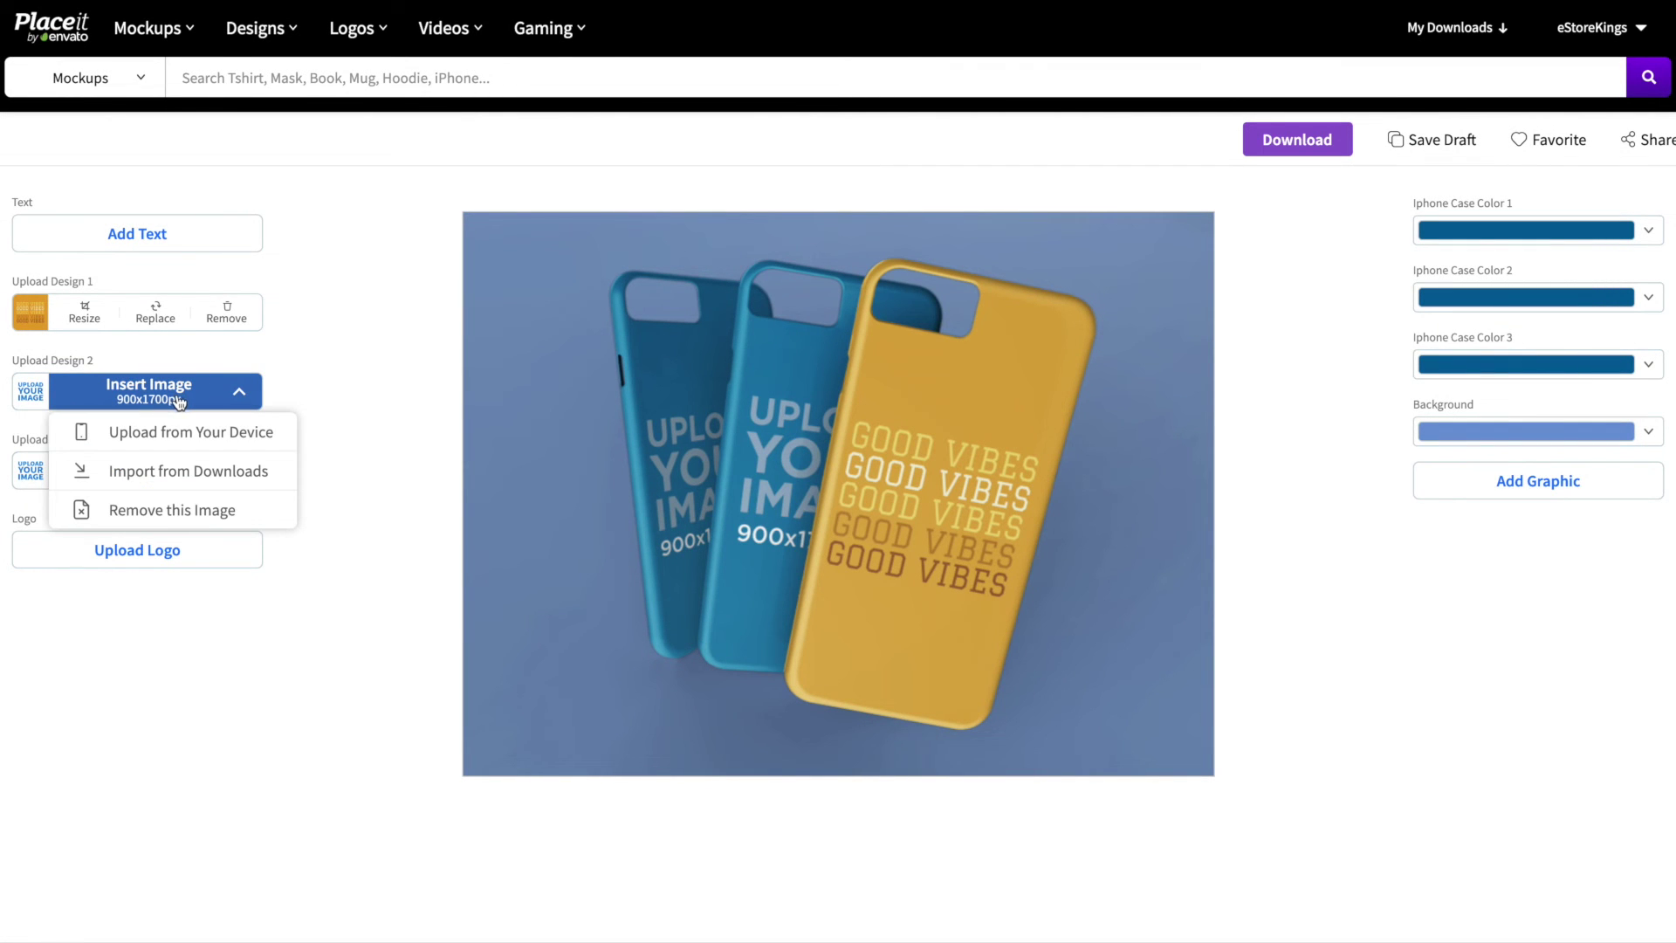
{"action": "left_click", "coordinate": [174, 430]}
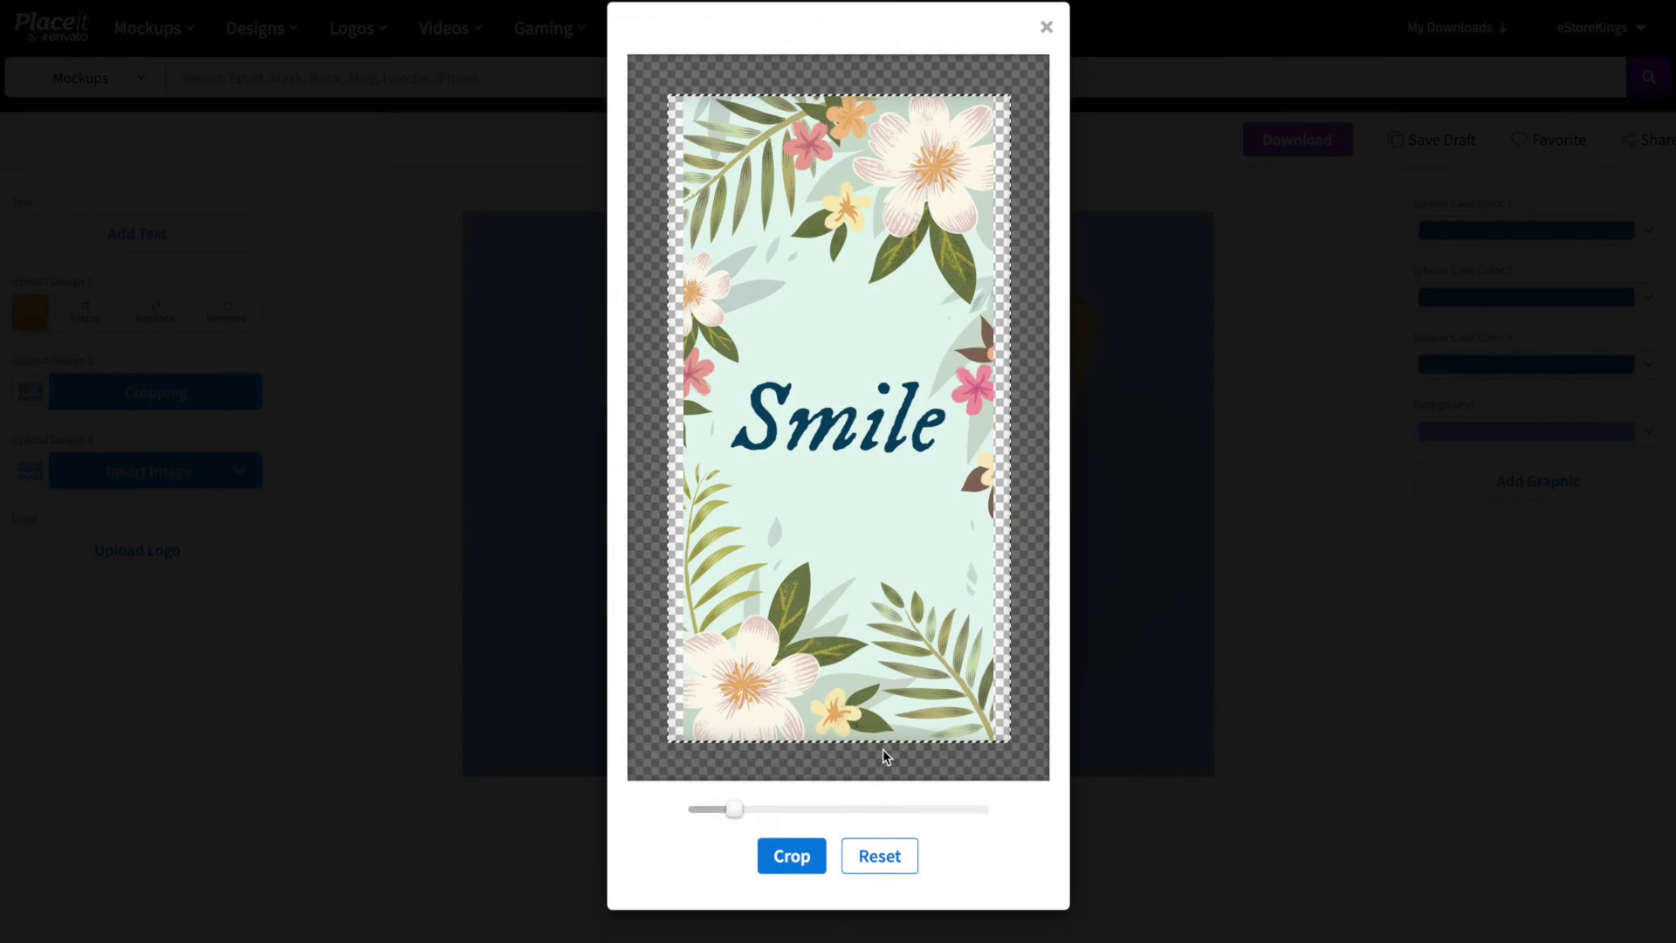
{"action": "left_click_drag", "start_coordinate": [735, 835], "coordinate": [746, 851]}
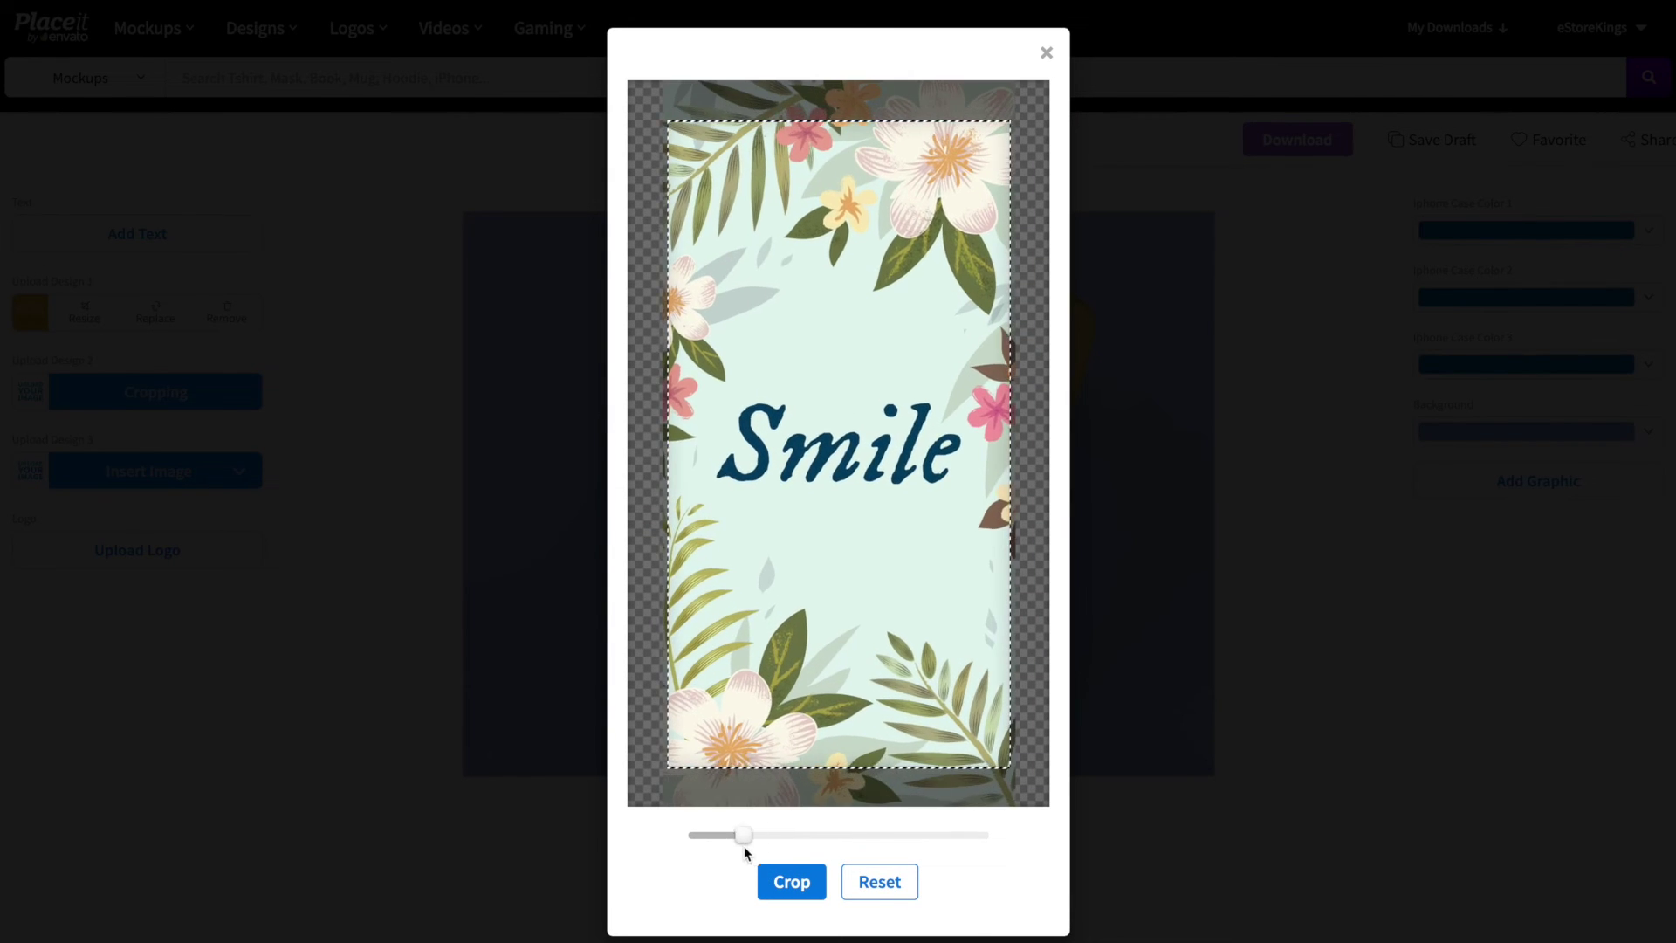
{"action": "left_click", "coordinate": [772, 894]}
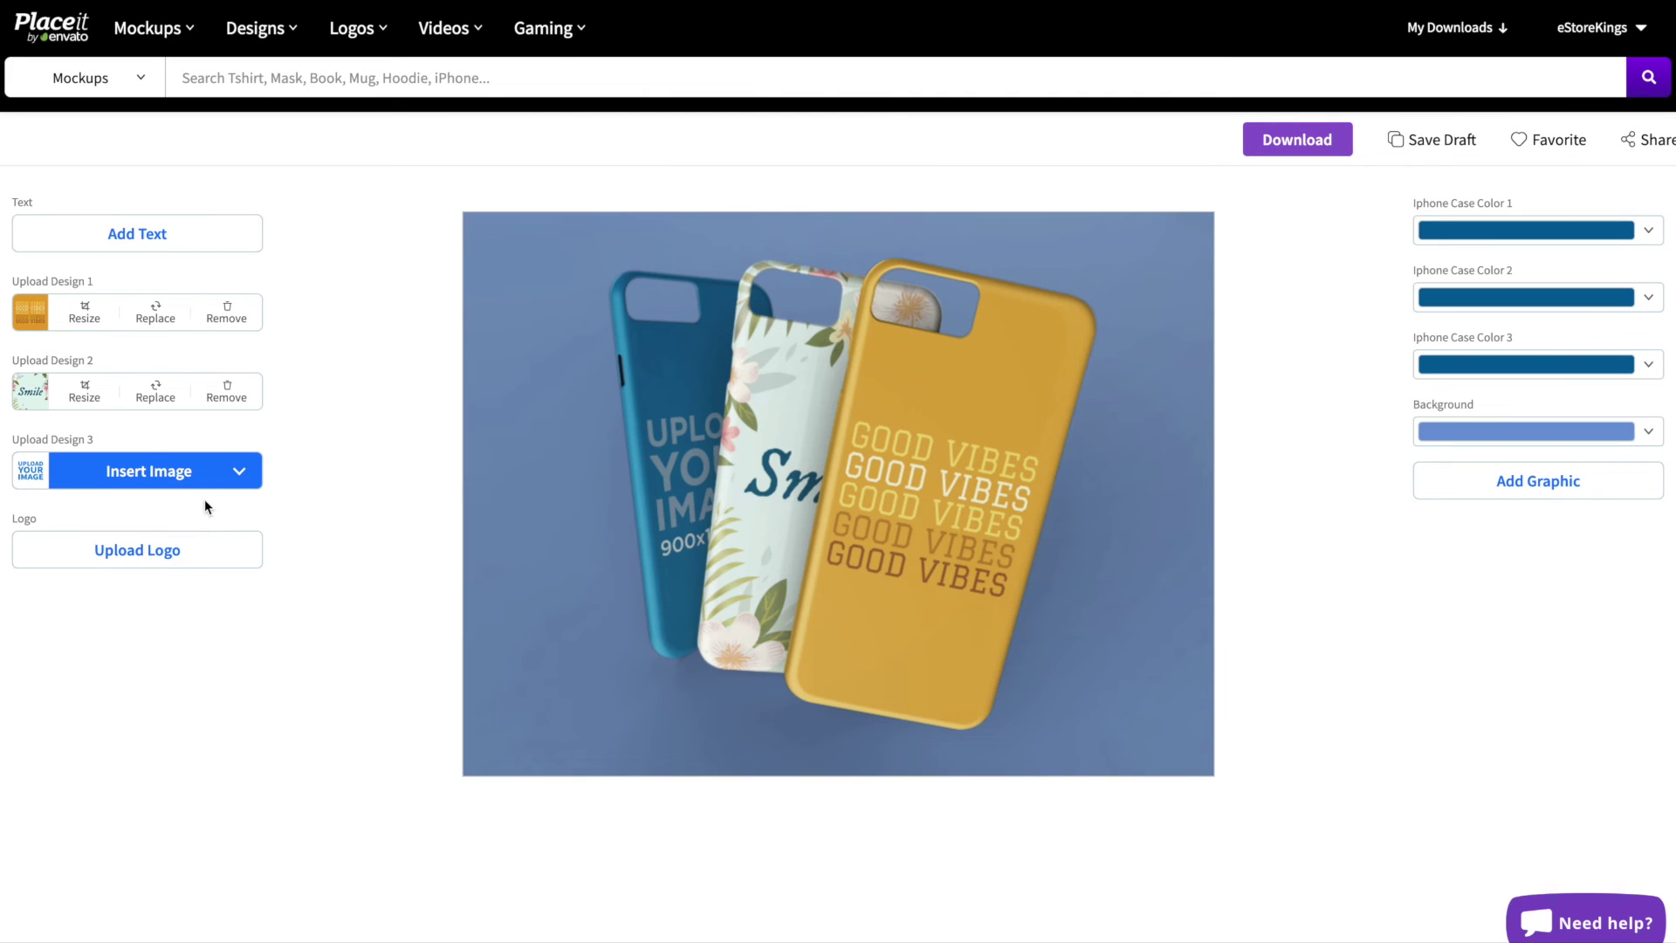
Step: Upload the pink unicorn 'Being this cute' design into Design 3 and zoom it slightly
{"action": "left_click", "coordinate": [198, 473]}
{"action": "left_click", "coordinate": [216, 513]}
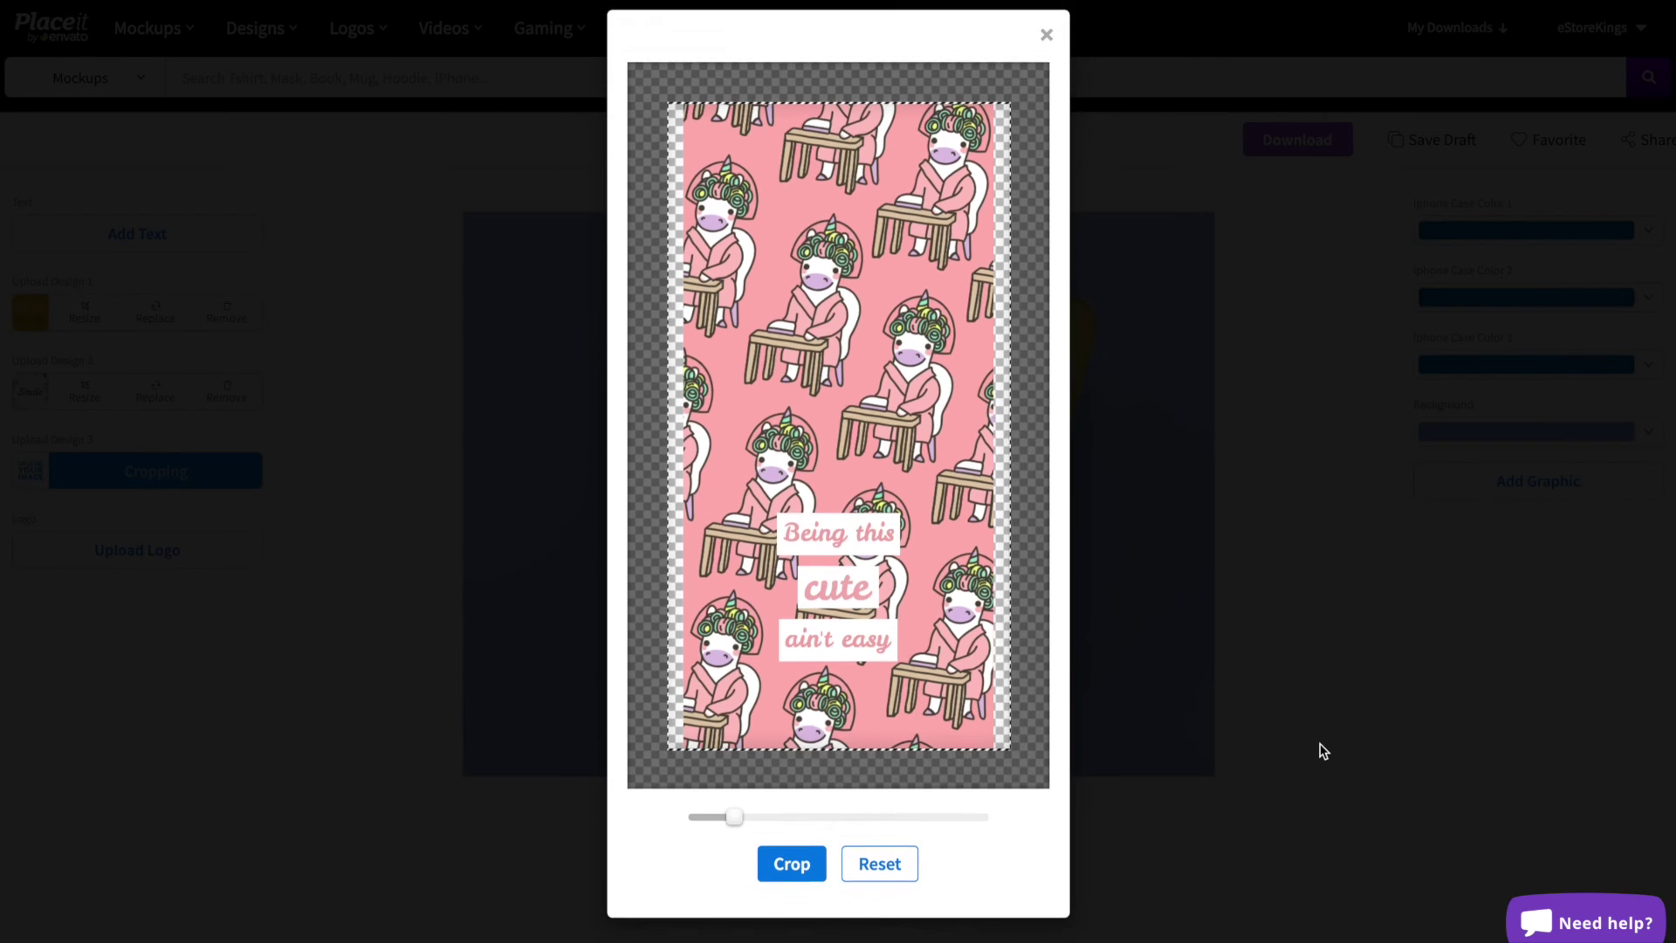
{"action": "left_click_drag", "start_coordinate": [731, 836], "coordinate": [748, 840]}
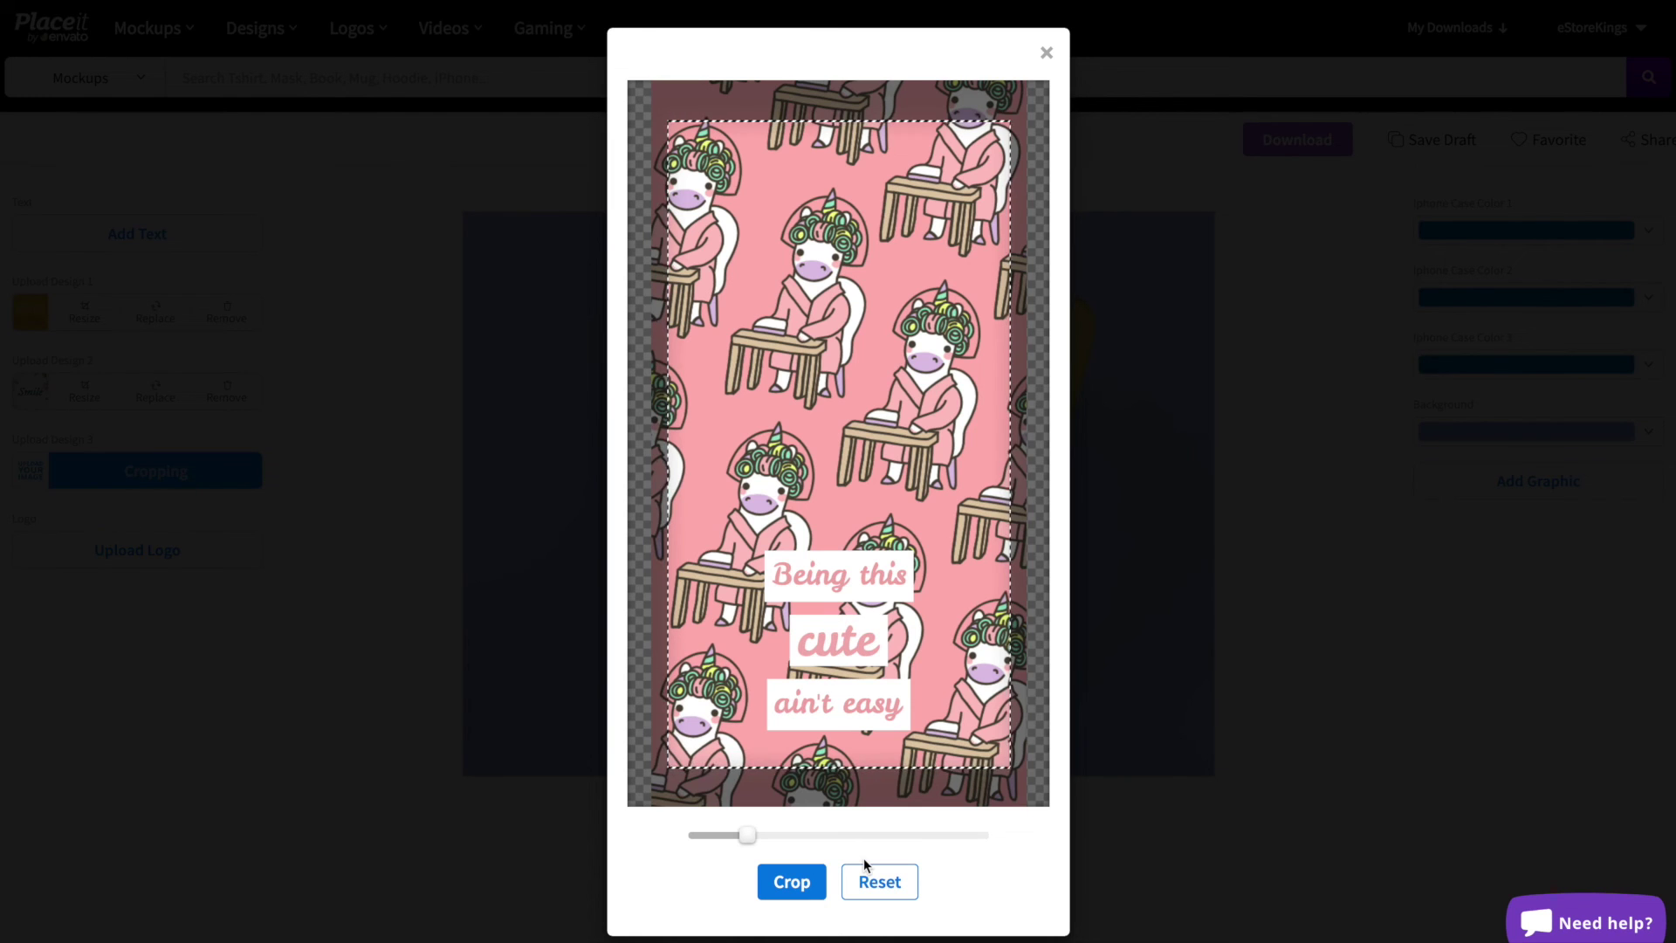
Step: Crop the unicorn design onto the third case, then preview the subscription offer's design and video templates
{"action": "left_click", "coordinate": [811, 883]}
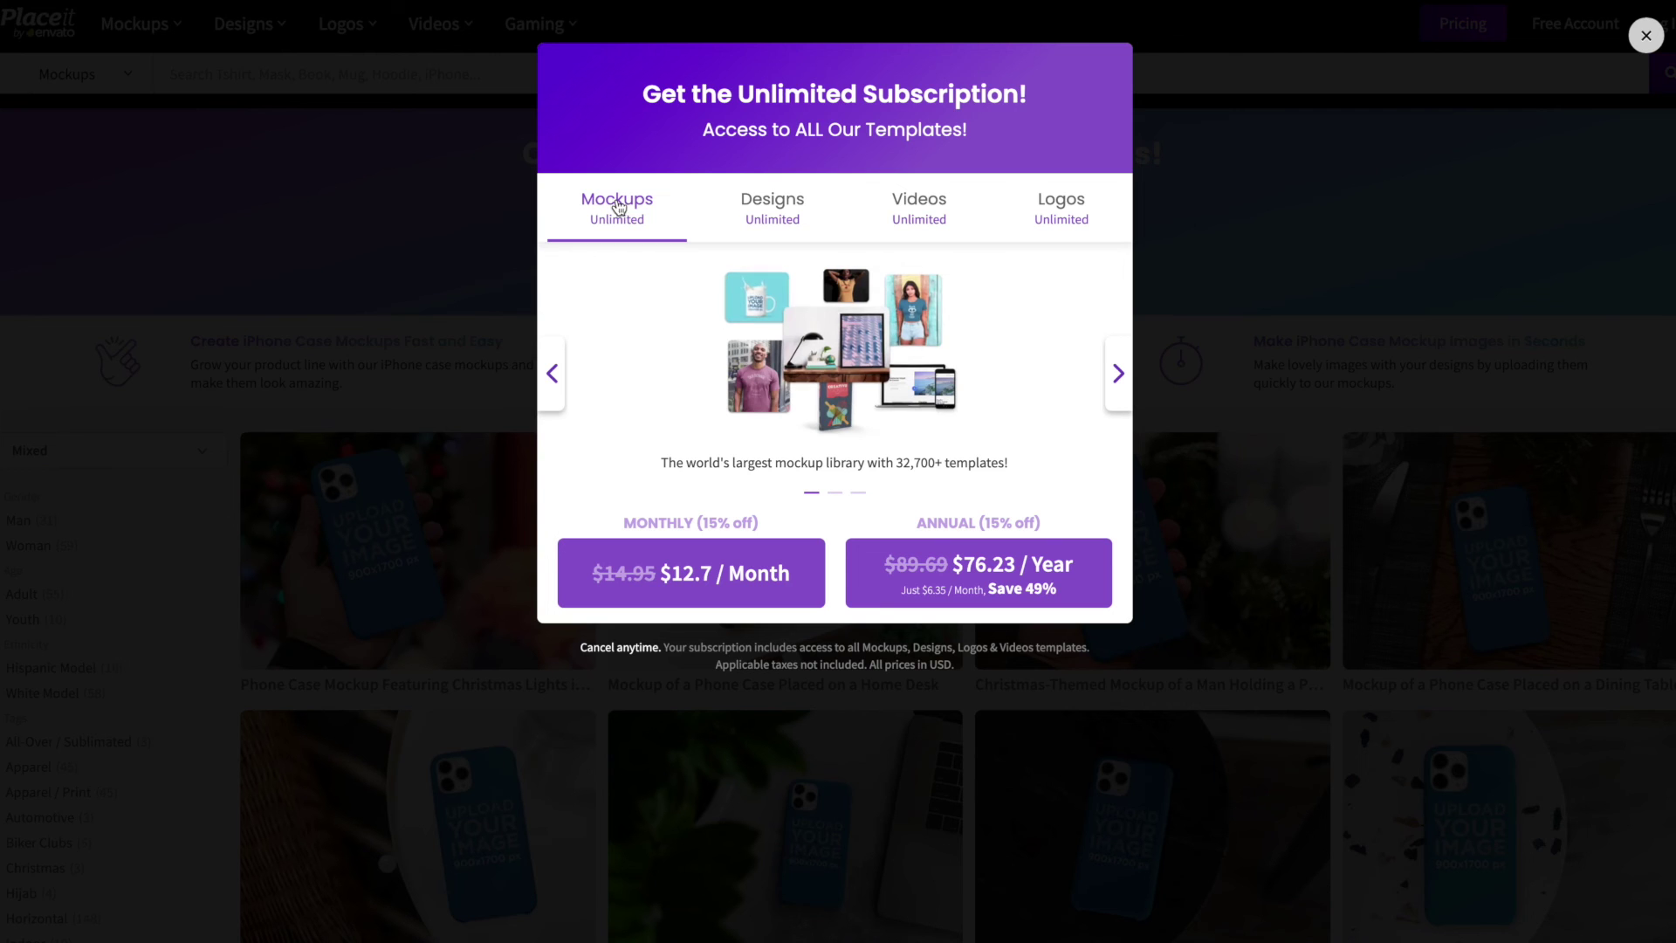
{"action": "left_click", "coordinate": [713, 217]}
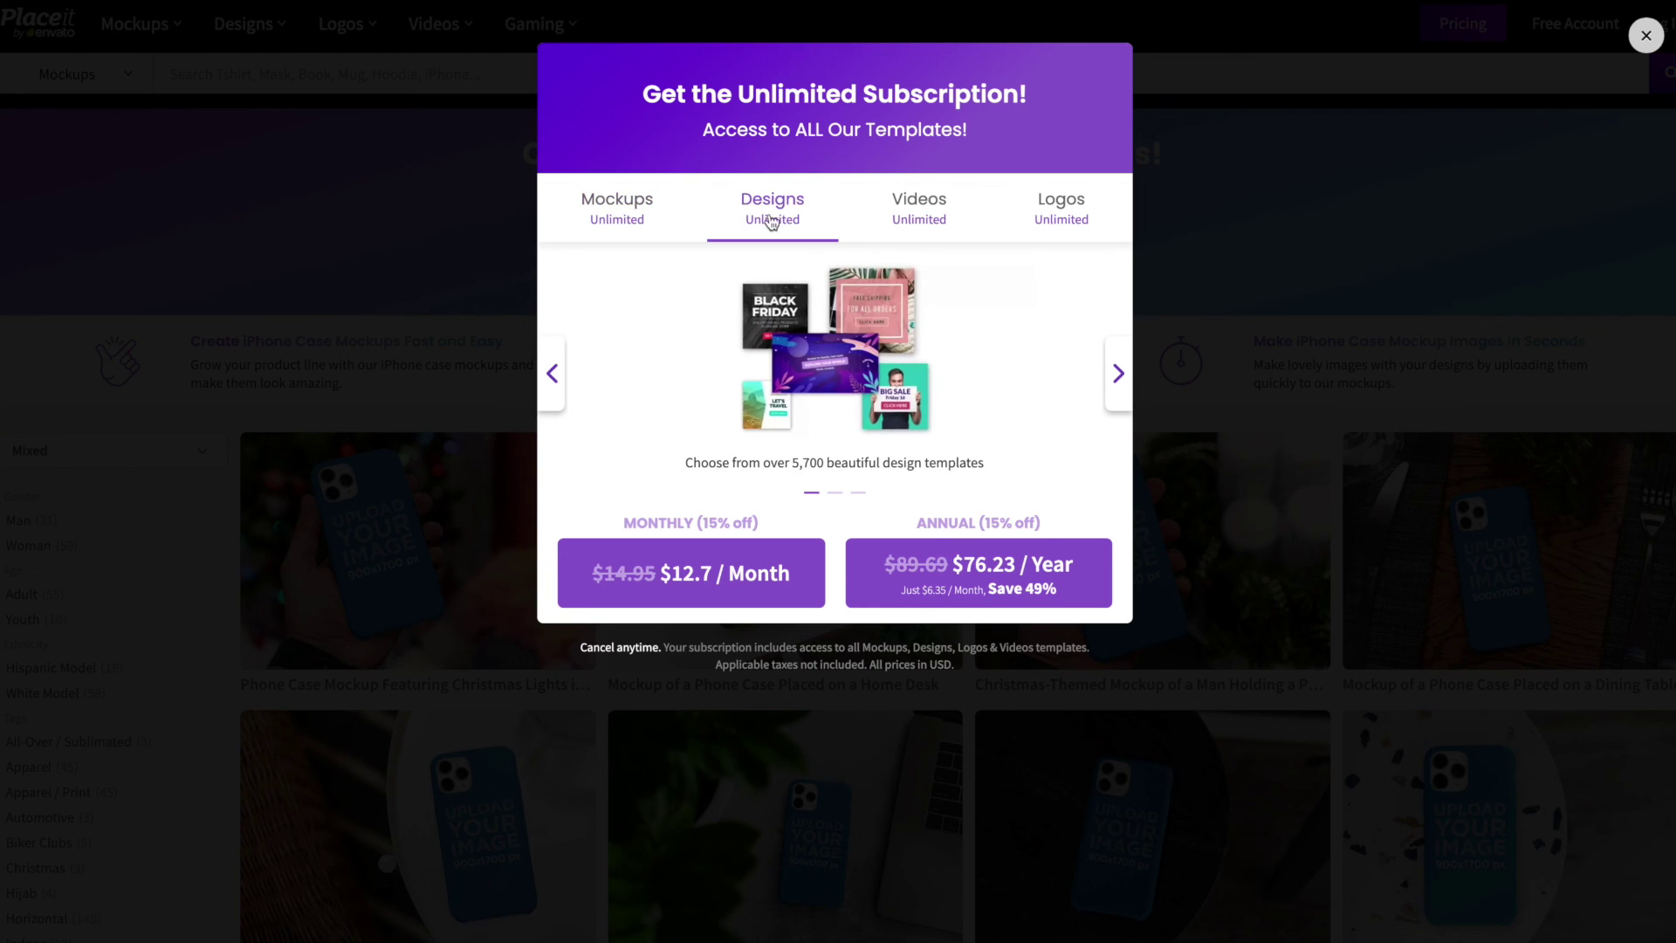
{"action": "left_click", "coordinate": [875, 219]}
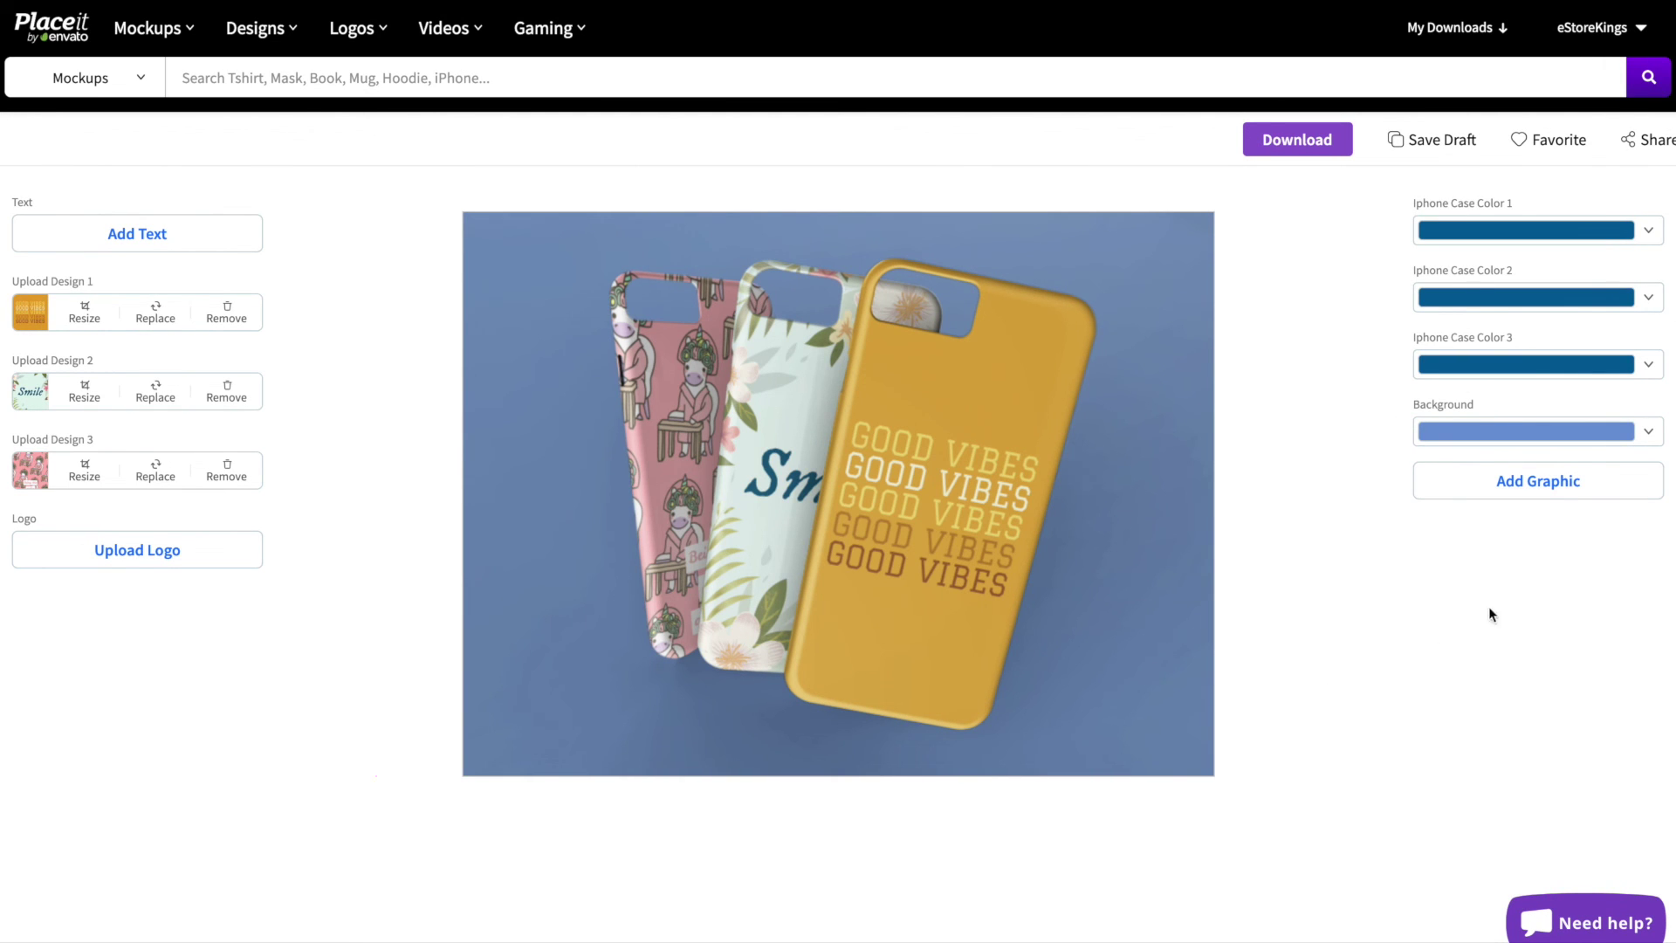
Step: Try dark olive, light green and lavender backgrounds, then settle on the transparent checkered swatch
{"action": "left_click", "coordinate": [1572, 431]}
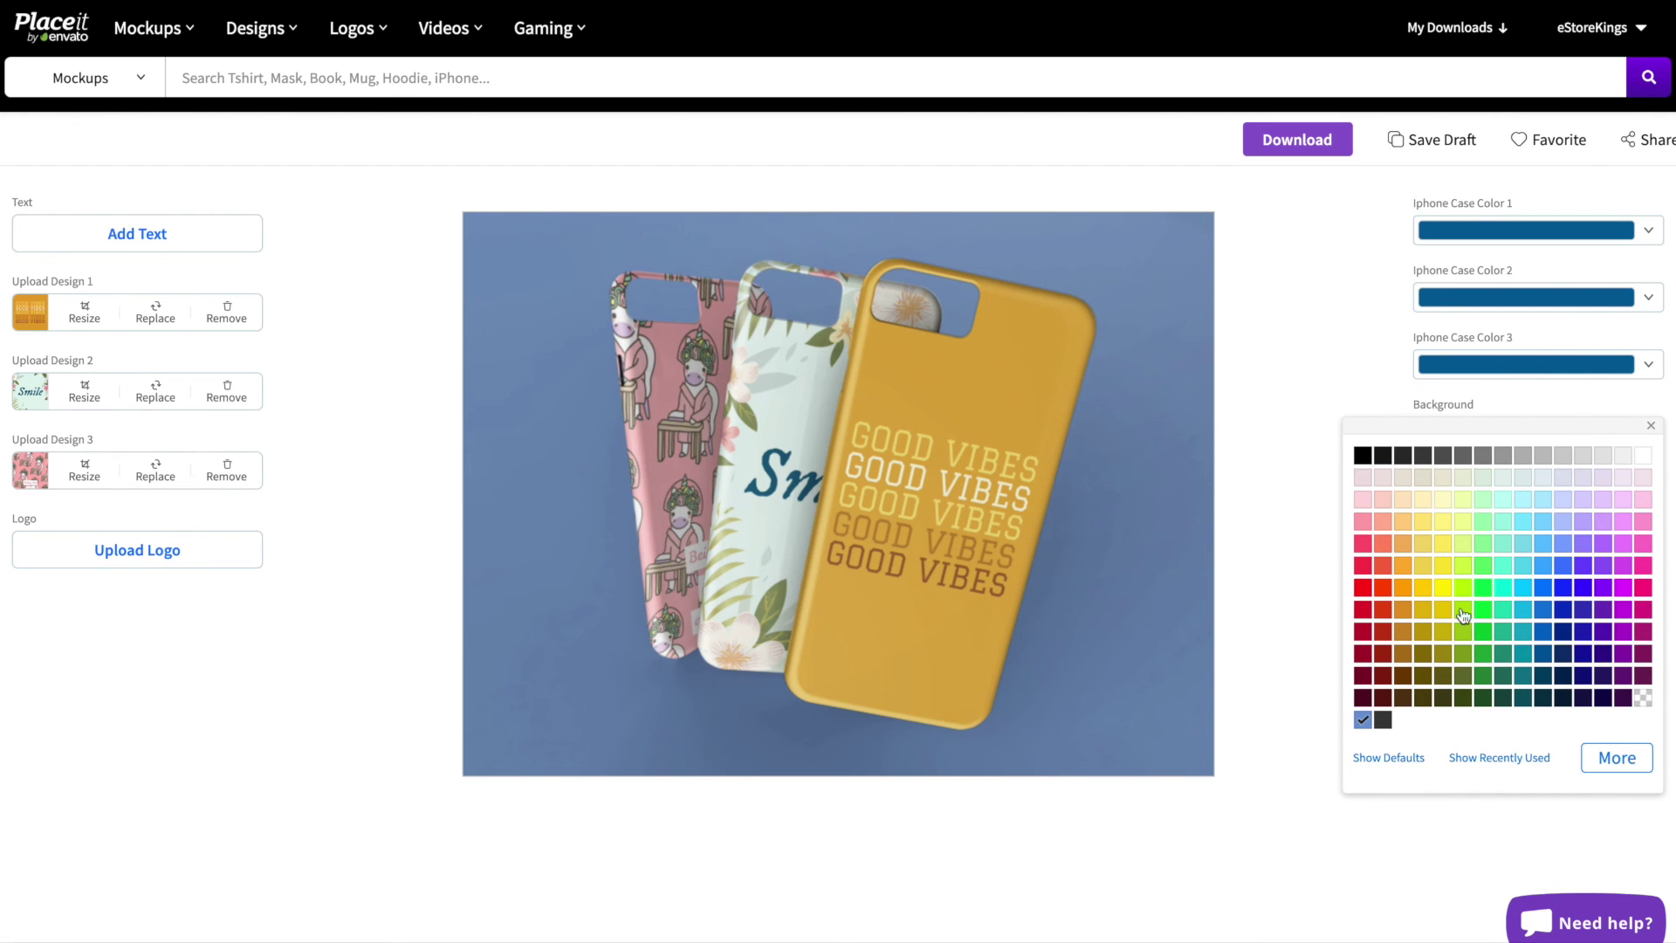
{"action": "left_click", "coordinate": [1466, 698]}
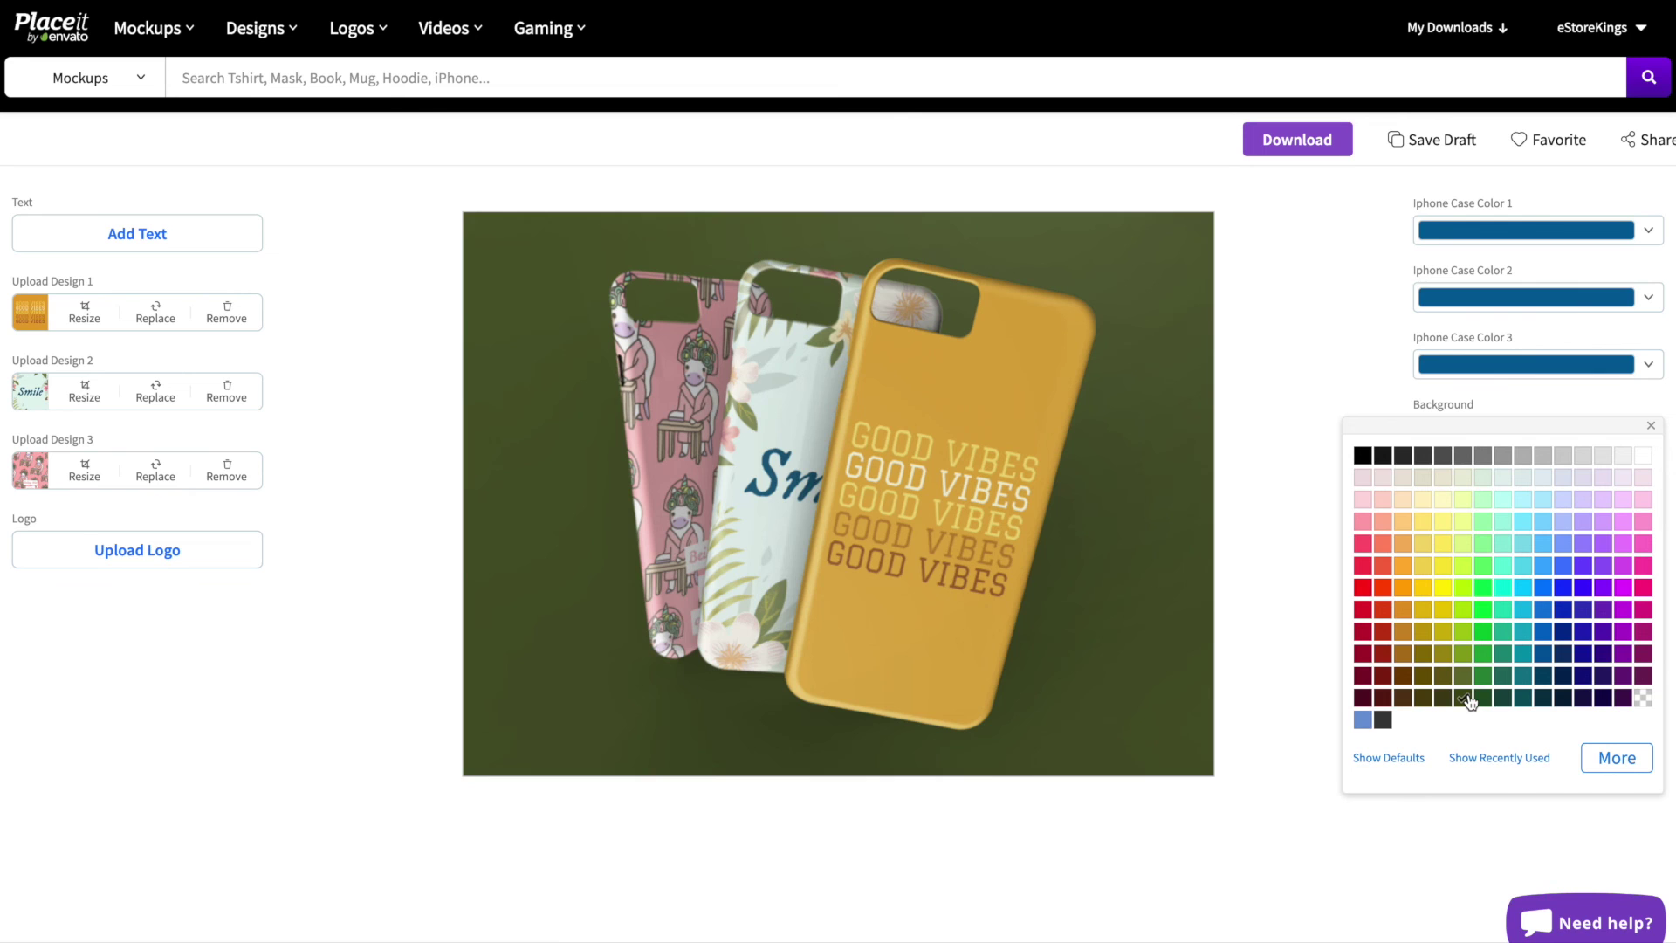
{"action": "left_click", "coordinate": [1463, 542]}
{"action": "left_click", "coordinate": [1622, 480]}
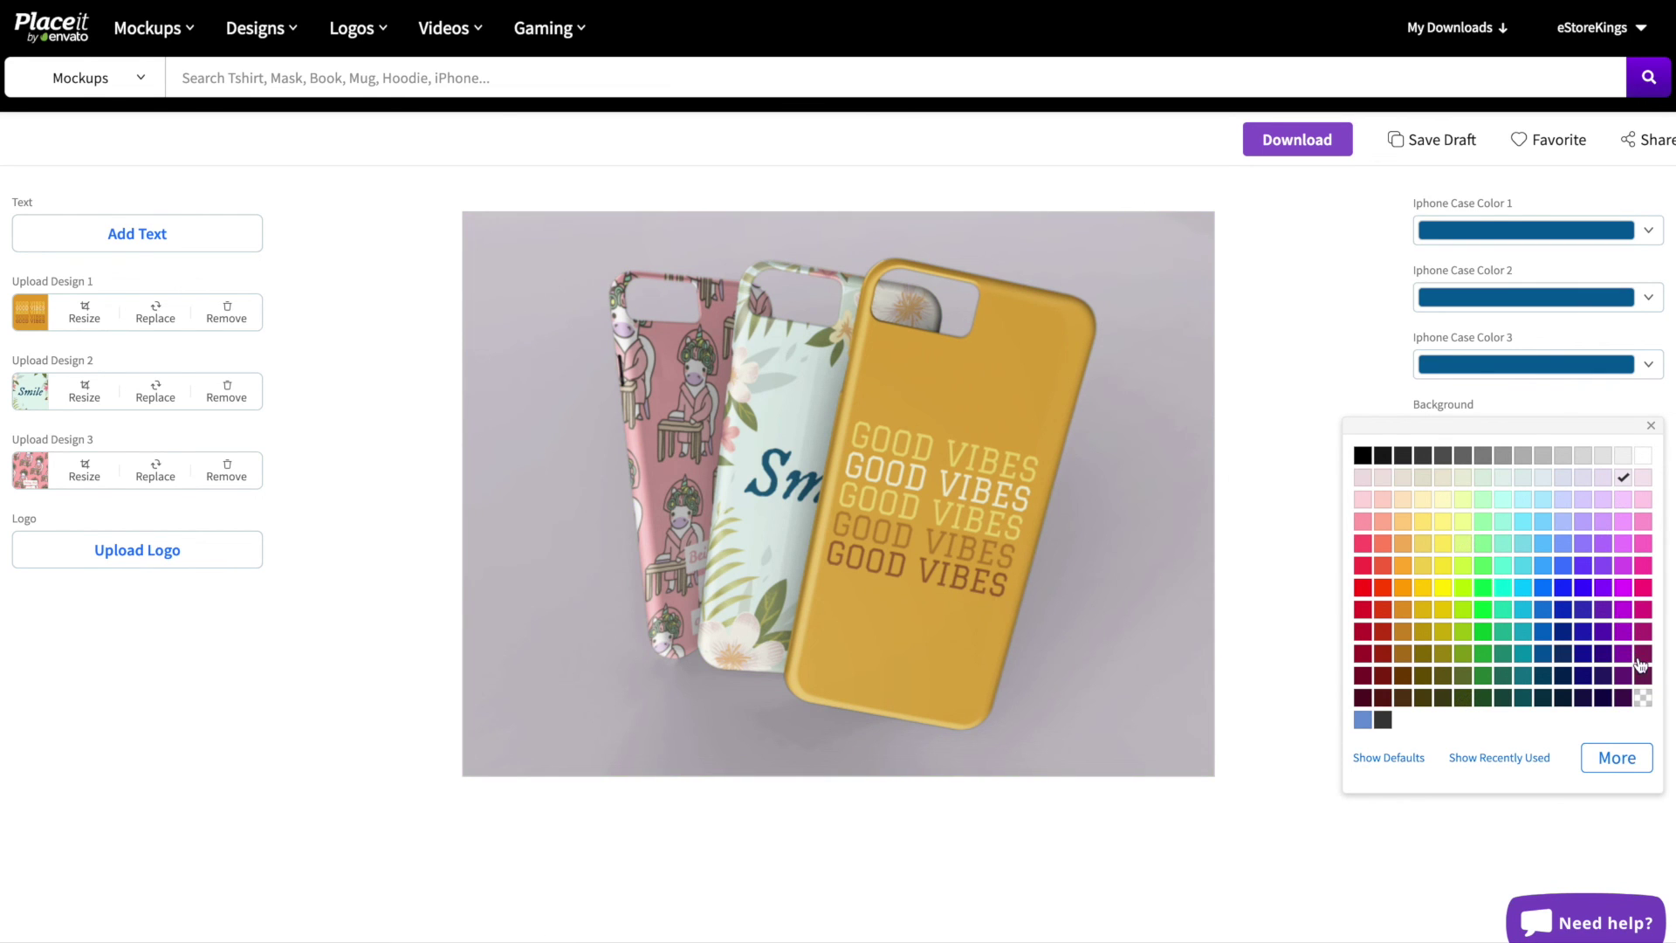
{"action": "left_click", "coordinate": [1643, 698]}
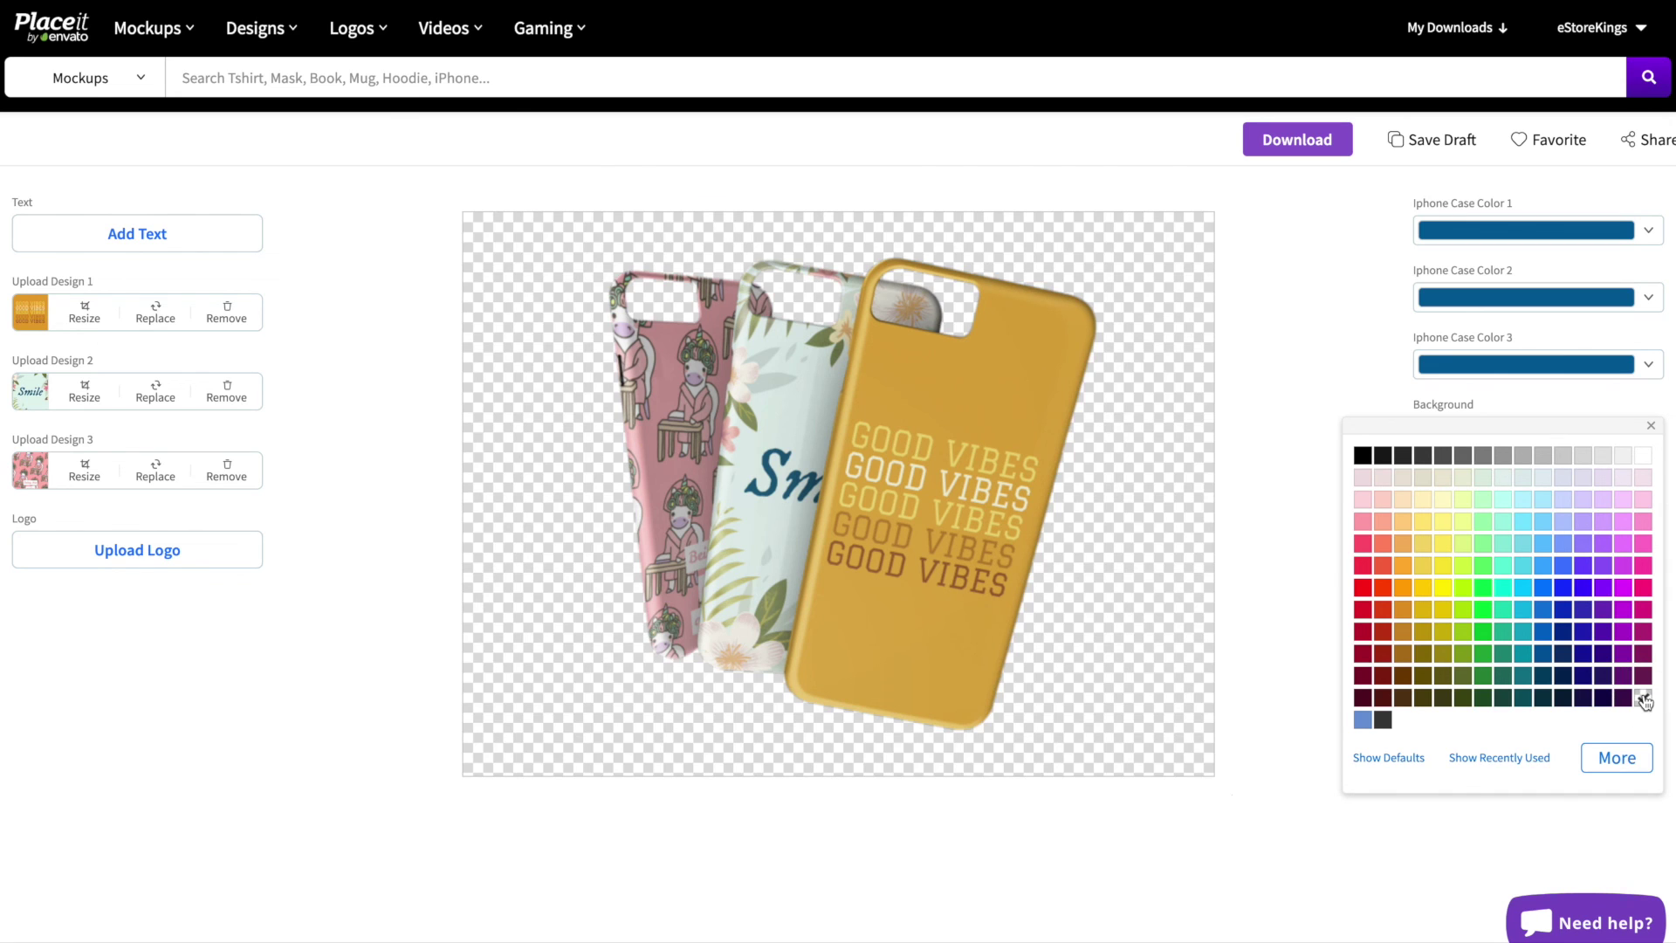
{"action": "left_click", "coordinate": [1553, 798]}
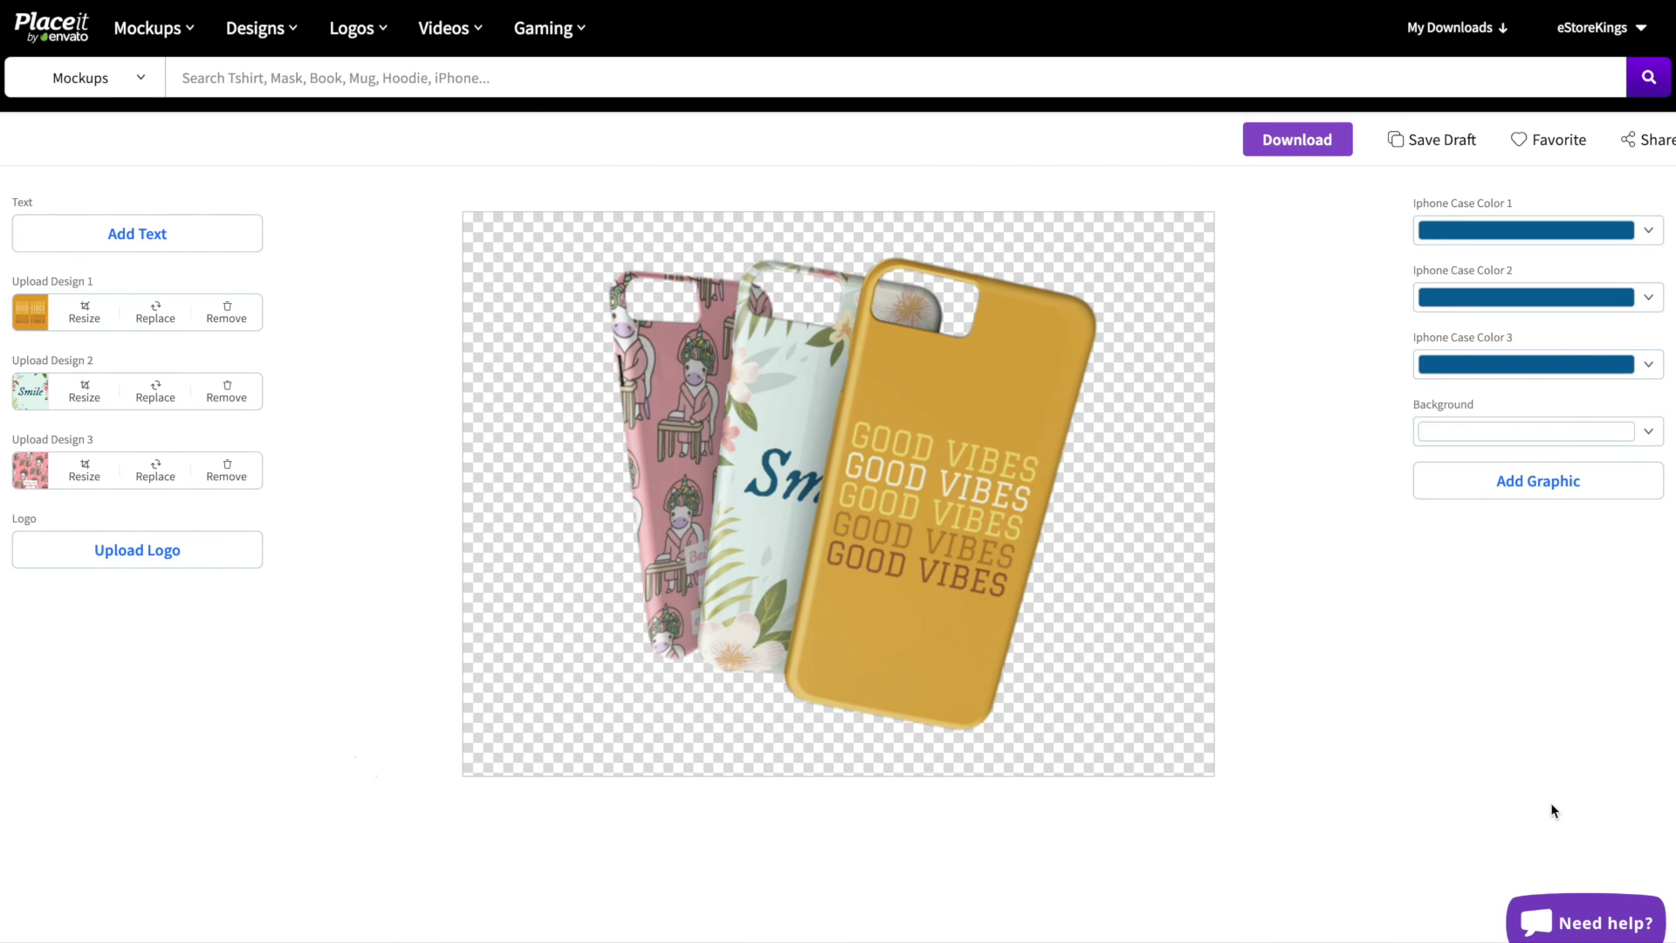